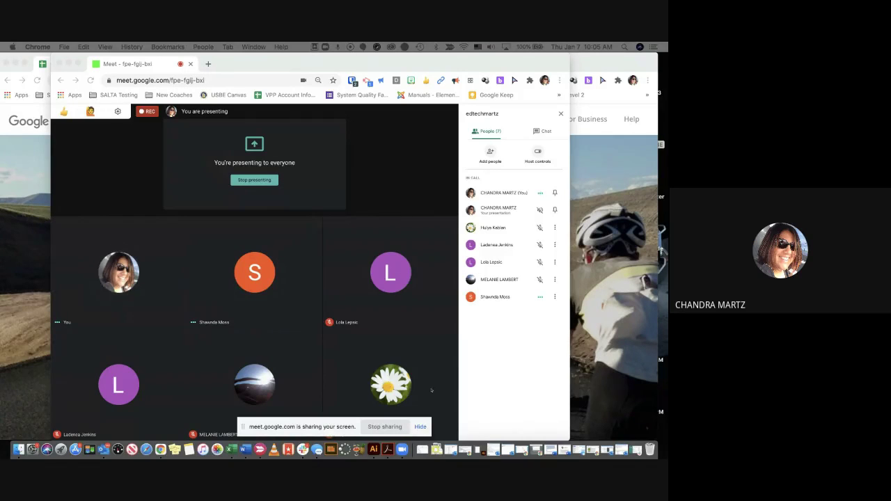
- Hide the Google Meet screen-sharing notice so the Sheets template gallery shows
{"action": "left_click", "coordinate": [420, 426]}
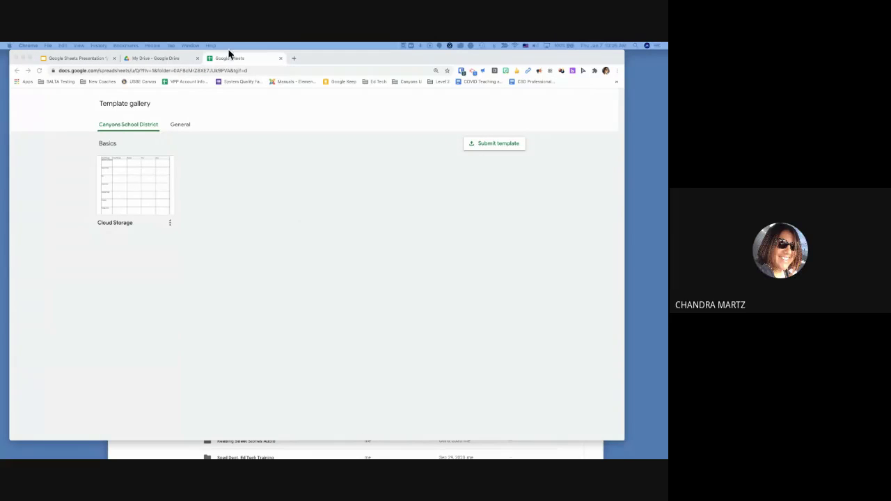
- From My Drive, start a new Google Sheets spreadsheet from a template
{"action": "left_click", "coordinate": [158, 61]}
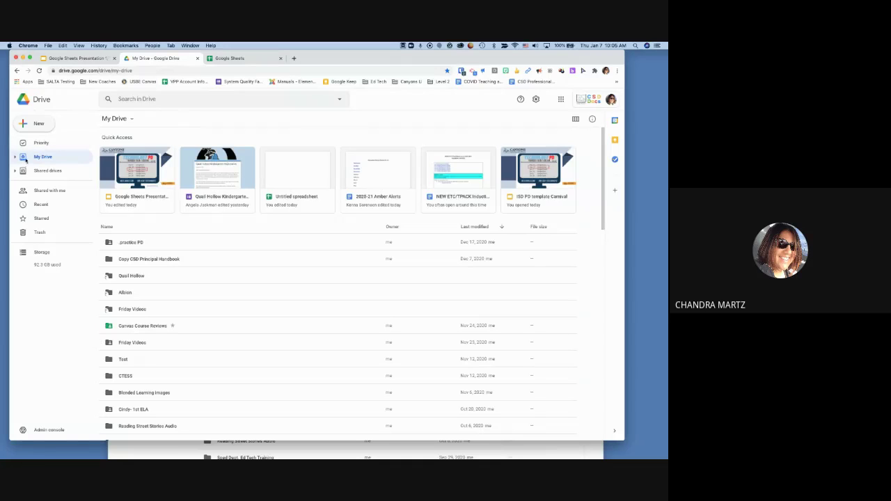
{"action": "left_click", "coordinate": [51, 120]}
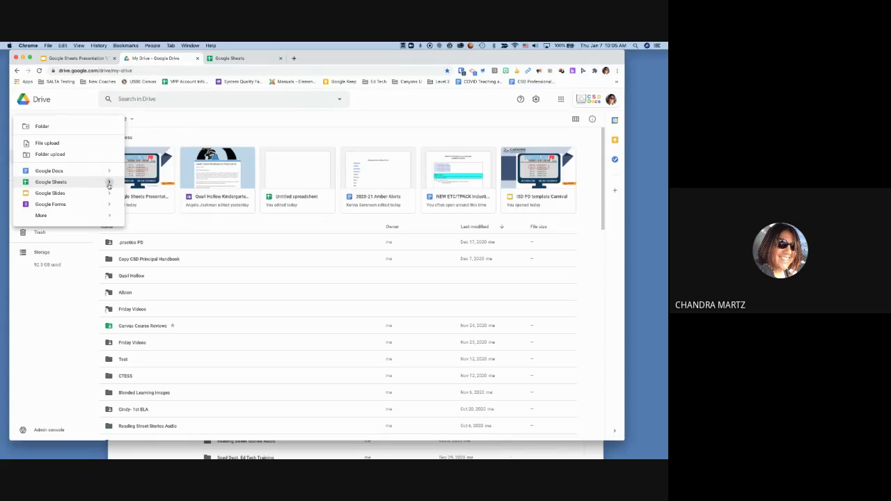
{"action": "left_click", "coordinate": [108, 185]}
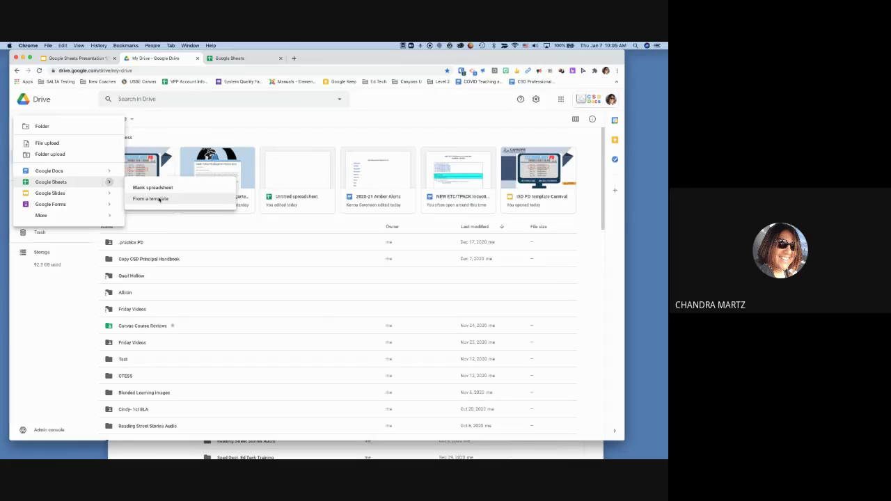
{"action": "left_click", "coordinate": [158, 199]}
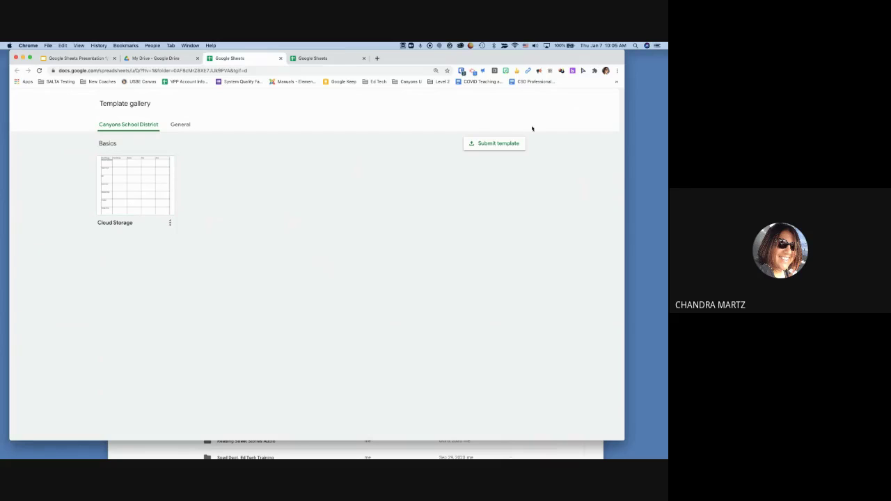
{"action": "left_click", "coordinate": [490, 146]}
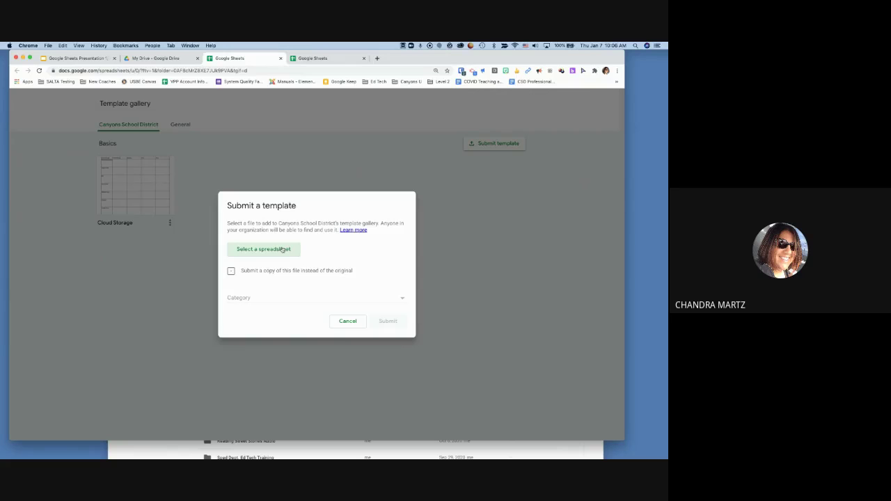
{"action": "left_click", "coordinate": [346, 324]}
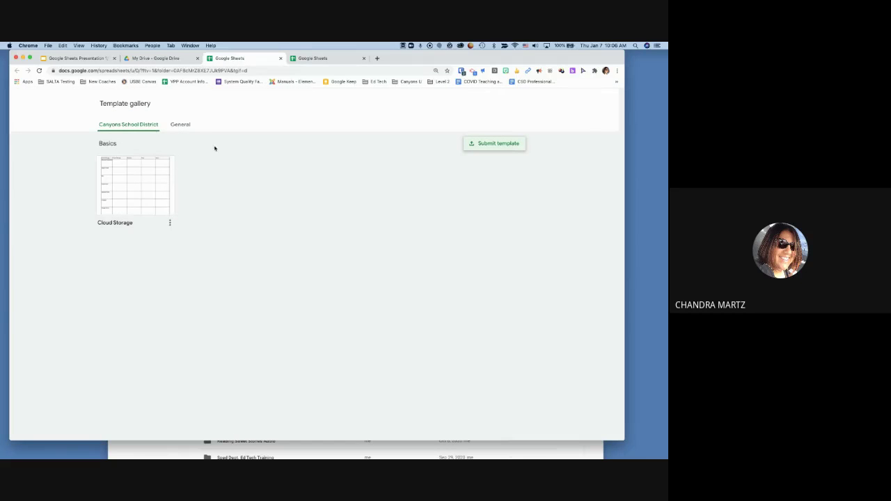
- Browse the General templates such as Education and Work, then return to My Drive
{"action": "left_click", "coordinate": [181, 124]}
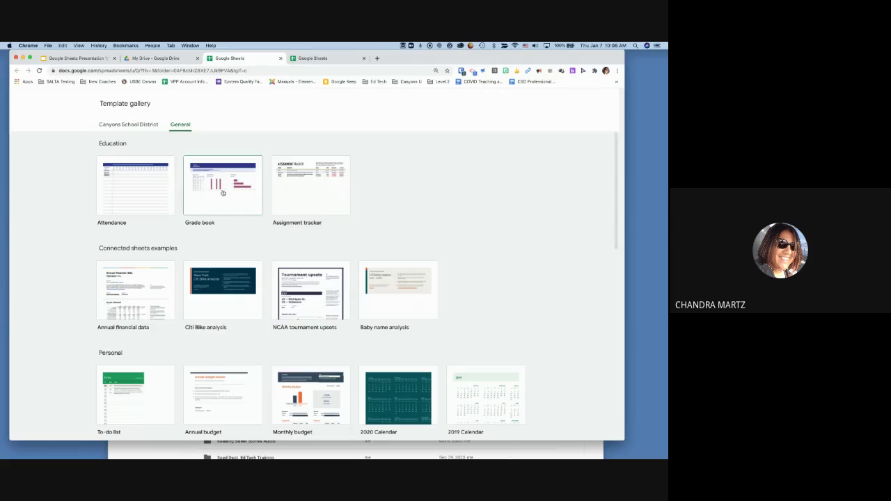
{"action": "scroll", "coordinate": [223, 193], "scroll_direction": "down", "scroll_amount": 1}
{"action": "scroll", "coordinate": [222, 192], "scroll_direction": "down", "scroll_amount": 10}
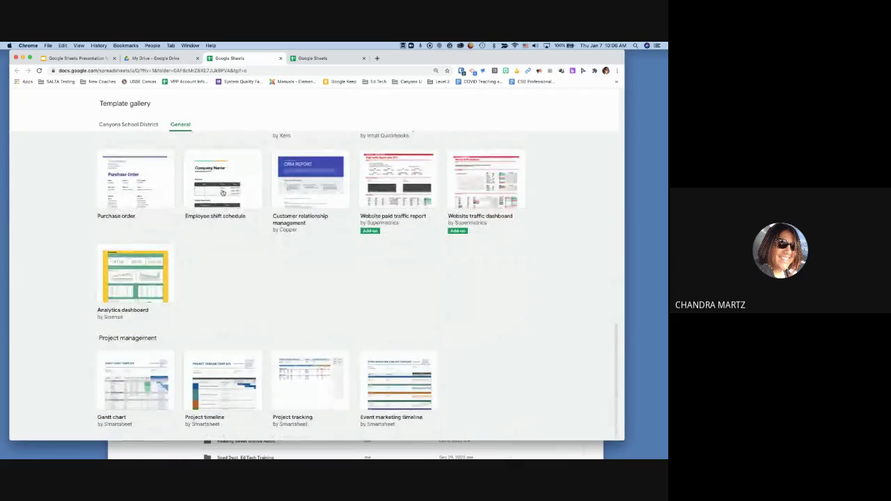
{"action": "scroll", "coordinate": [223, 193], "scroll_direction": "up", "scroll_amount": 1}
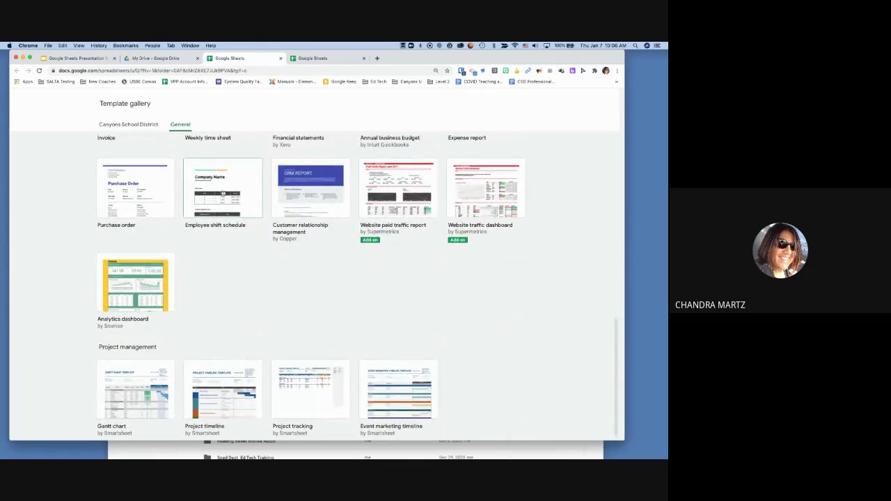
{"action": "scroll", "coordinate": [223, 192], "scroll_direction": "up", "scroll_amount": 2}
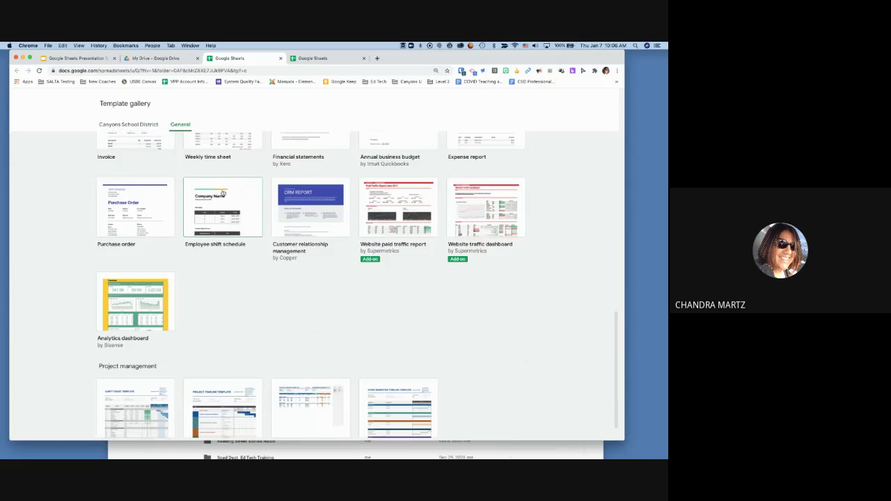
{"action": "scroll", "coordinate": [223, 193], "scroll_direction": "up", "scroll_amount": 10}
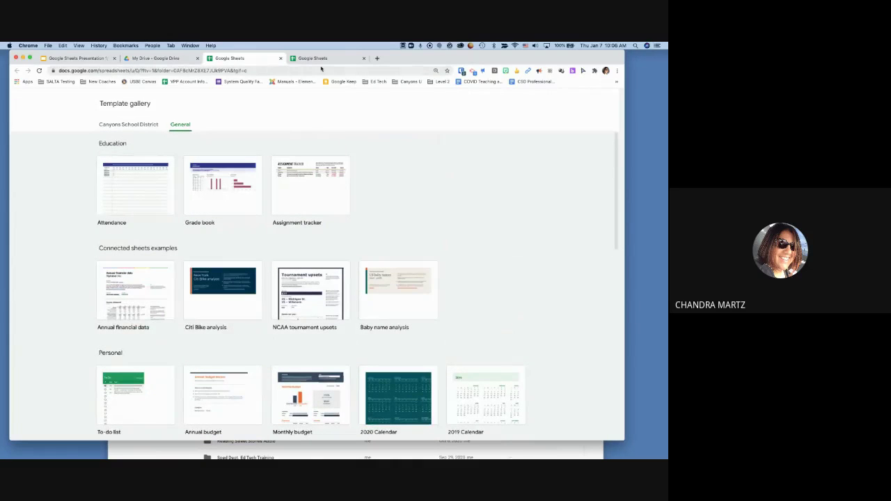
{"action": "left_click", "coordinate": [155, 58]}
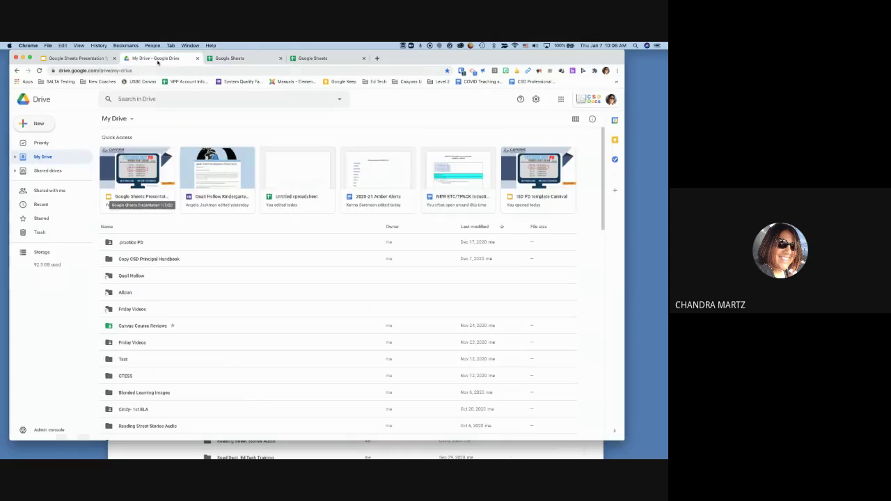
- Create a blank spreadsheet and close the two leftover template gallery tabs
{"action": "left_click", "coordinate": [29, 126]}
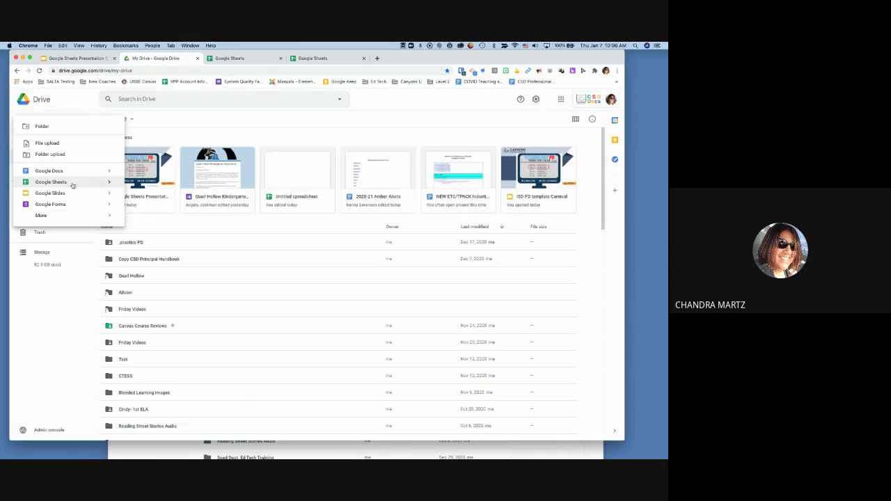
{"action": "mouse_move", "coordinate": [109, 183]}
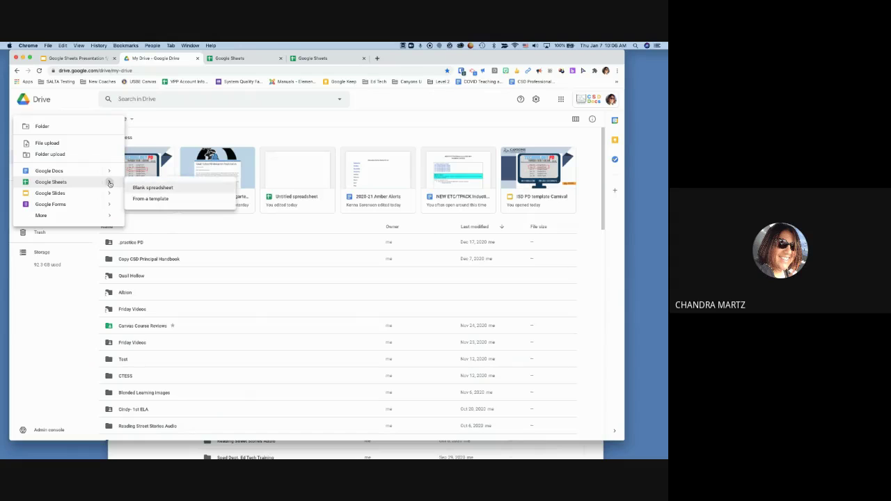
{"action": "left_click", "coordinate": [155, 188]}
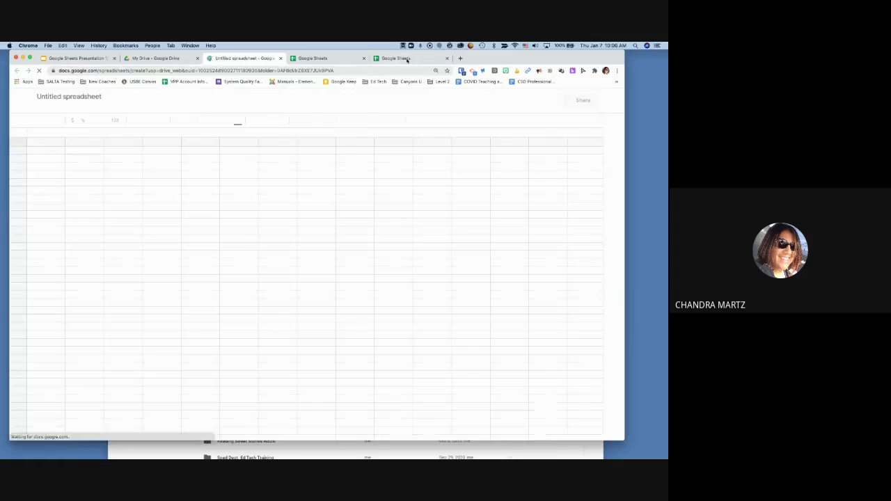
{"action": "left_click", "coordinate": [448, 58]}
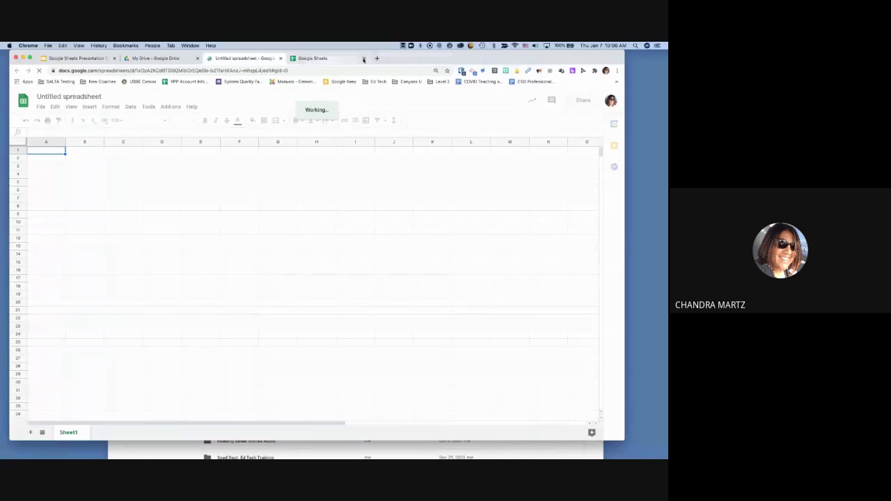
{"action": "left_click", "coordinate": [363, 59]}
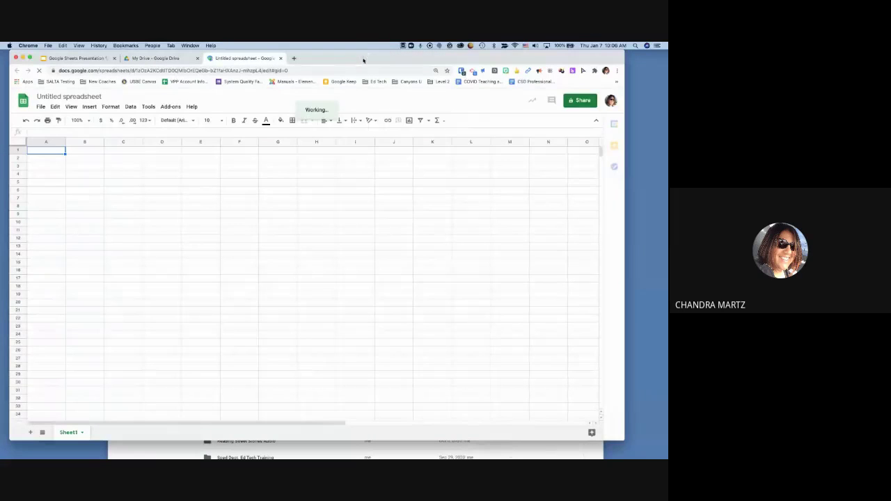
- Rename the untitled spreadsheet to 'Practice'
{"action": "left_click", "coordinate": [78, 96]}
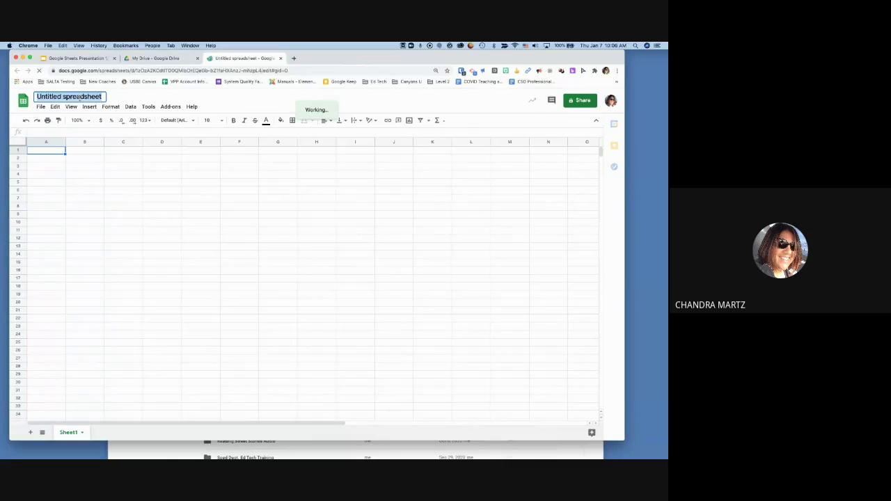
{"action": "type", "text": "Practice"}
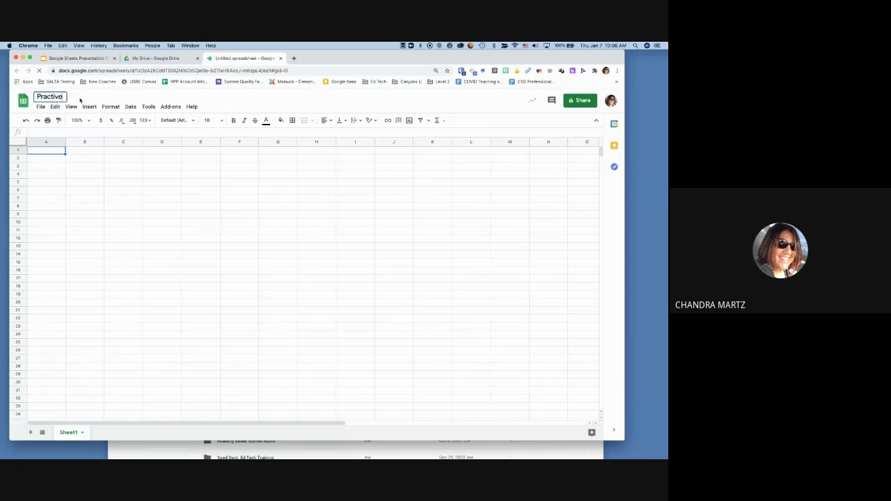
{"action": "left_click", "coordinate": [86, 220]}
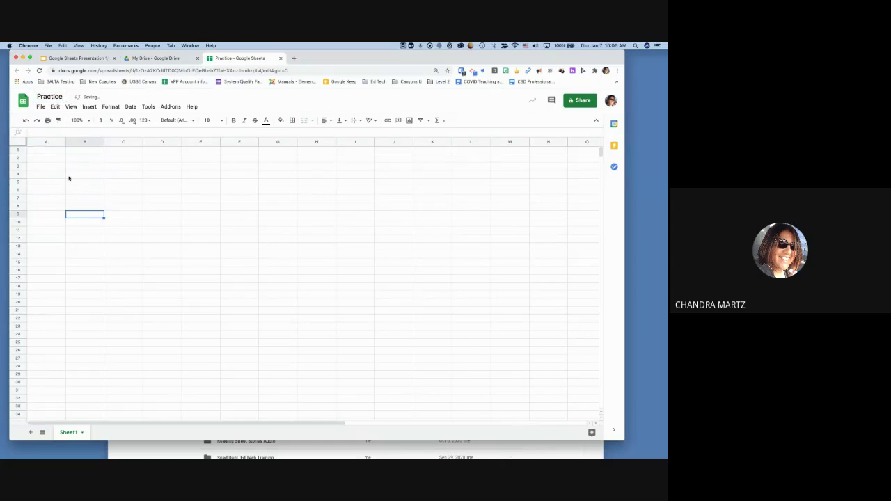
{"action": "left_click", "coordinate": [41, 150]}
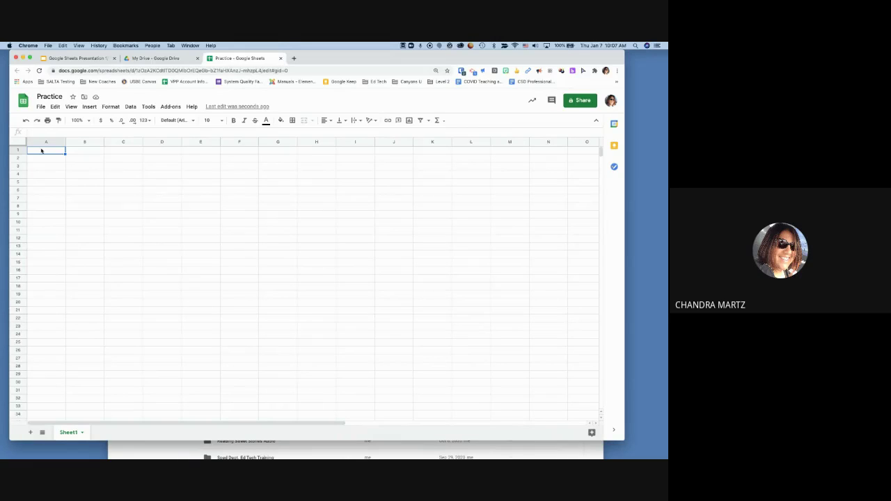
- Enter Monday in A1, zoom to 150%, and autofill the weekdays through Sunday in G1
{"action": "type", "text": "Monday"}
{"action": "left_click", "coordinate": [84, 153]}
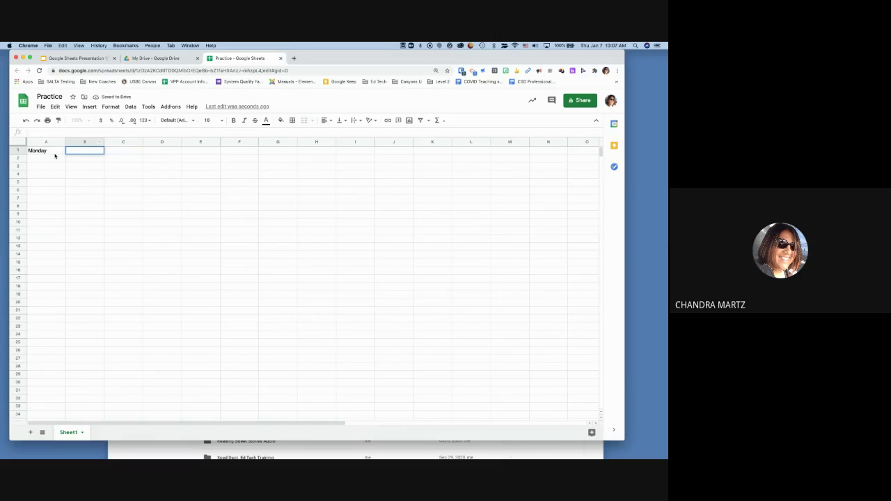
{"action": "left_click", "coordinate": [55, 155]}
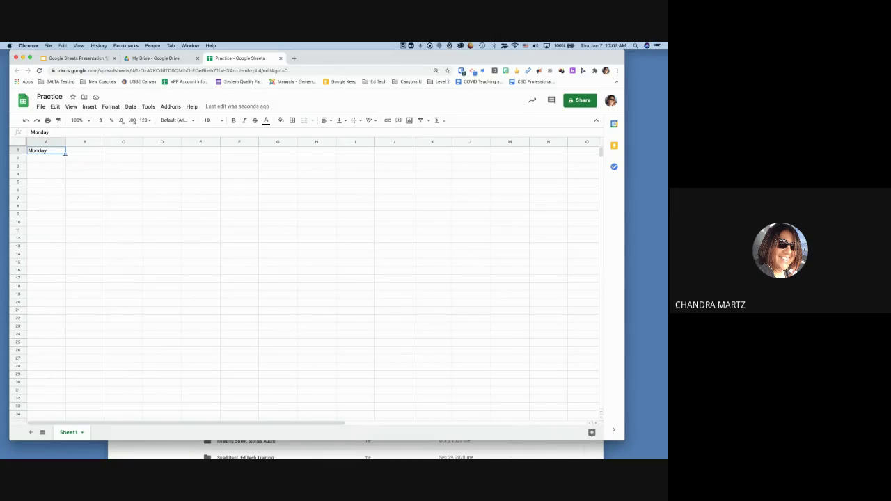
{"action": "key", "text": "super+equal"}
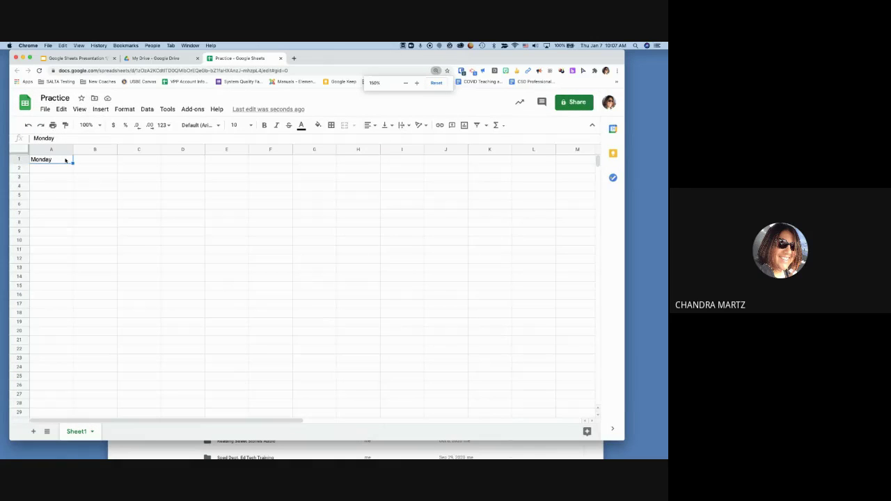
{"action": "key", "text": "super+equal"}
{"action": "key", "text": "super+equal"}
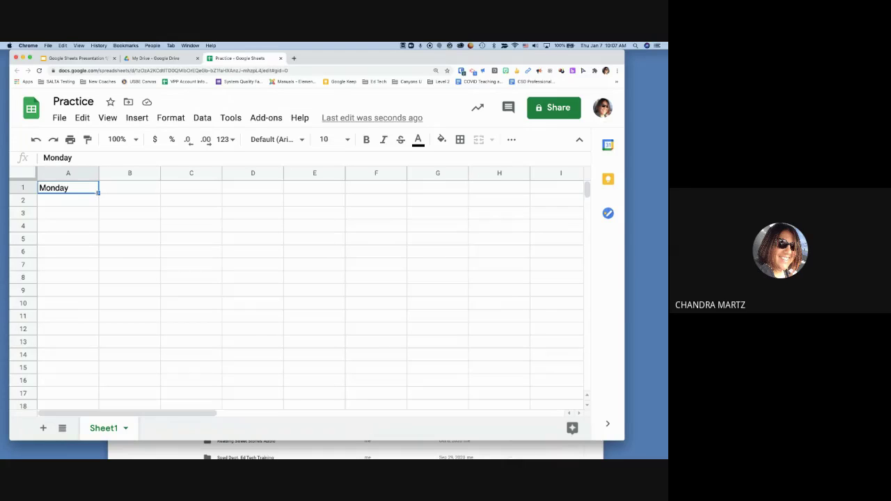
{"action": "left_click_drag", "start_coordinate": [98, 193], "coordinate": [433, 187]}
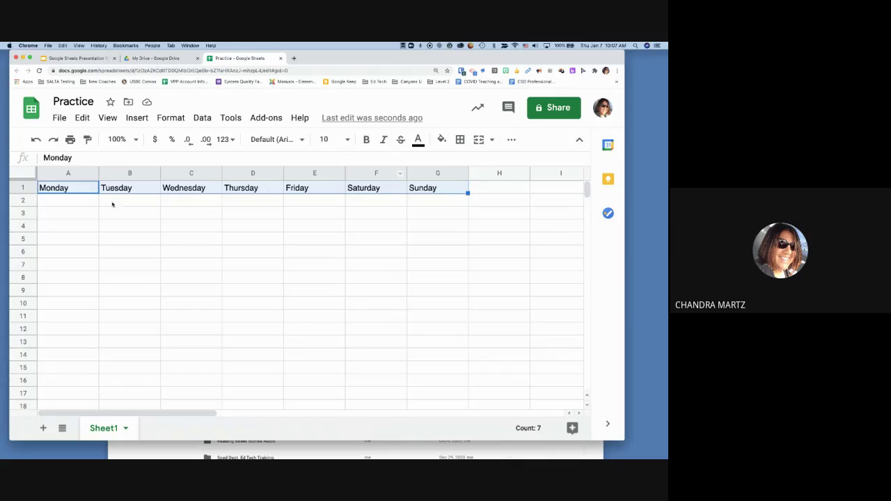
- Enter 1 in A2 and copy it across row 2 through G2
{"action": "left_click", "coordinate": [75, 201]}
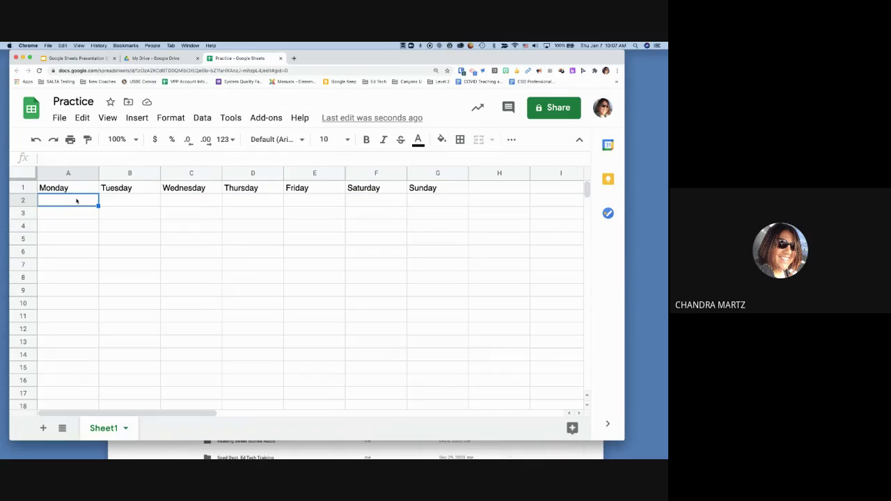
{"action": "type", "text": "1"}
{"action": "key", "text": "Return"}
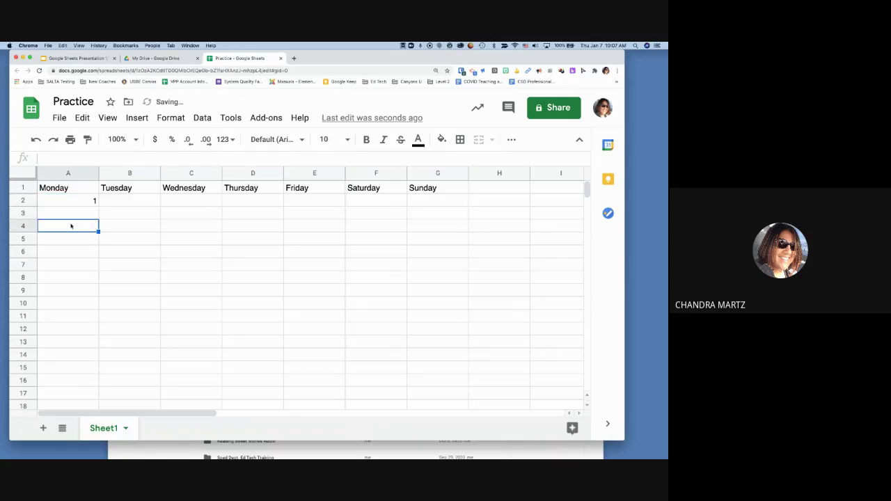
{"action": "left_click", "coordinate": [73, 204]}
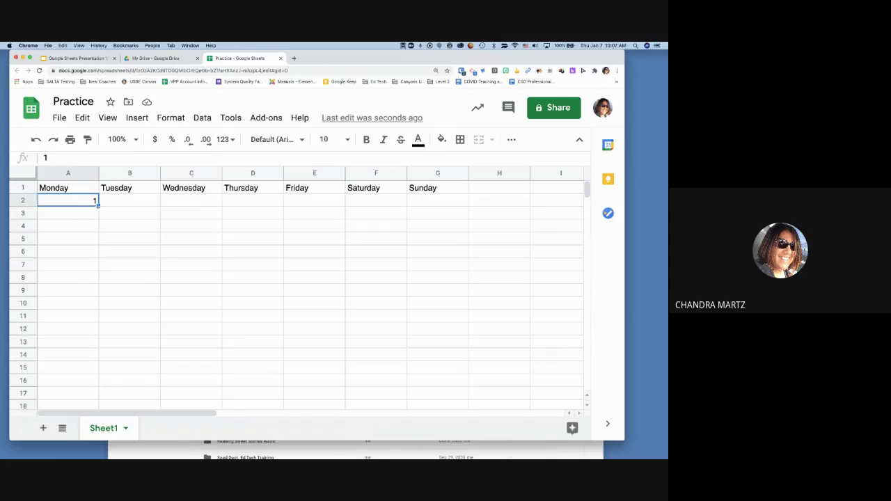
{"action": "left_click_drag", "start_coordinate": [98, 205], "coordinate": [334, 202]}
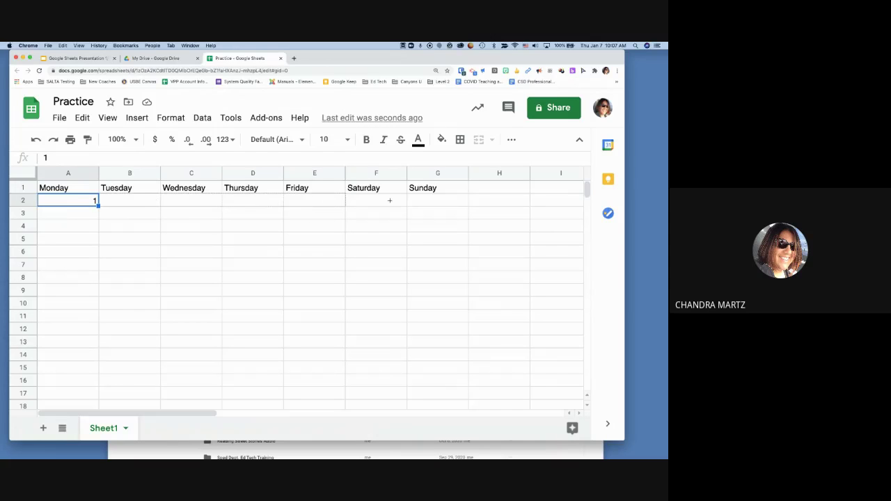
{"action": "left_click_drag", "start_coordinate": [390, 201], "coordinate": [431, 201]}
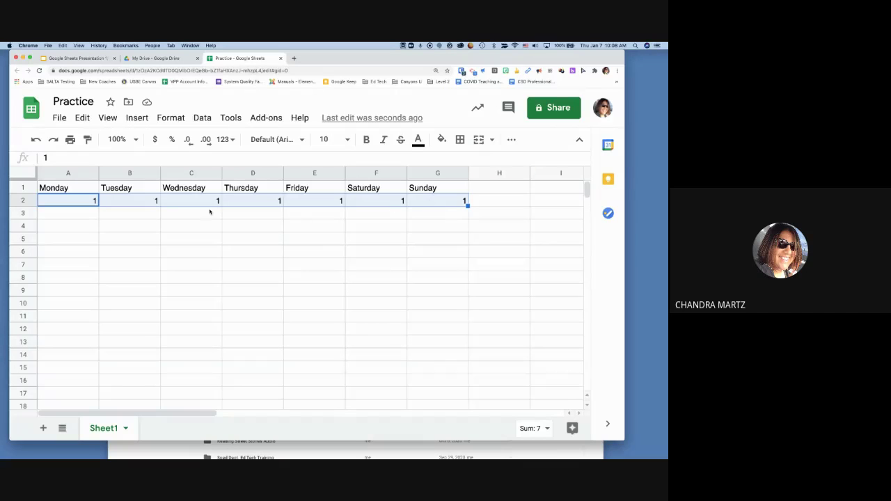
- Enter 1 and 2 in A3:B3 and extend the series to 7 in G3
{"action": "left_click", "coordinate": [77, 215]}
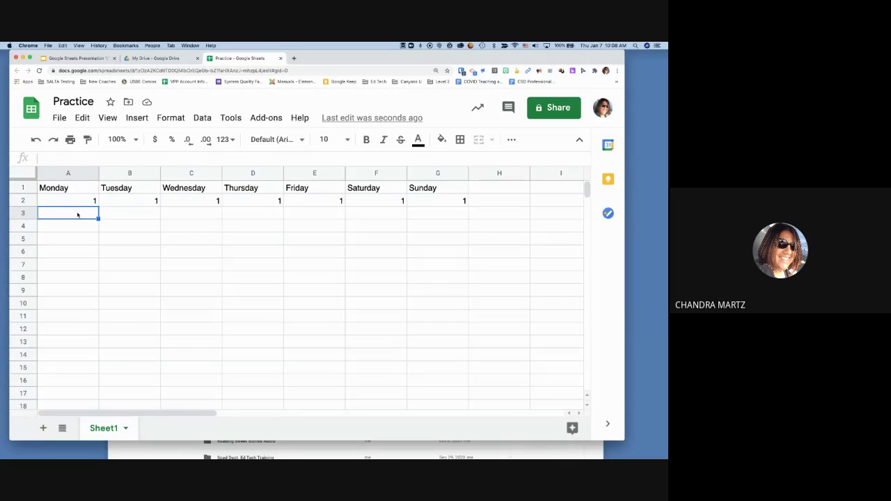
{"action": "type", "text": "1"}
{"action": "left_click", "coordinate": [137, 217]}
{"action": "type", "text": "2"}
{"action": "left_click", "coordinate": [123, 231]}
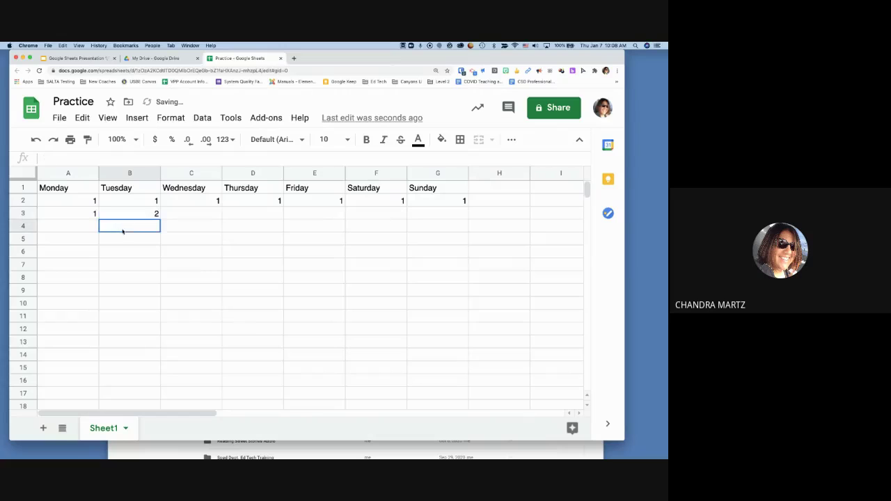
{"action": "left_click_drag", "start_coordinate": [77, 215], "coordinate": [137, 212]}
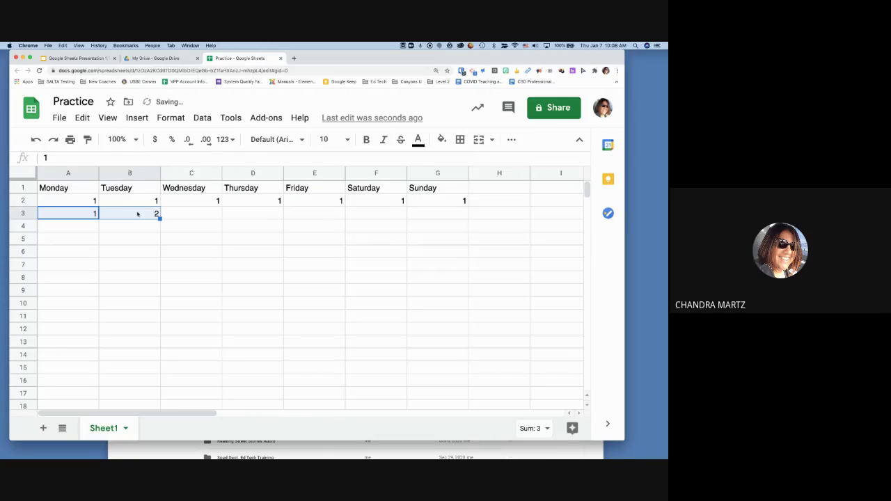
{"action": "left_click_drag", "start_coordinate": [159, 218], "coordinate": [420, 218]}
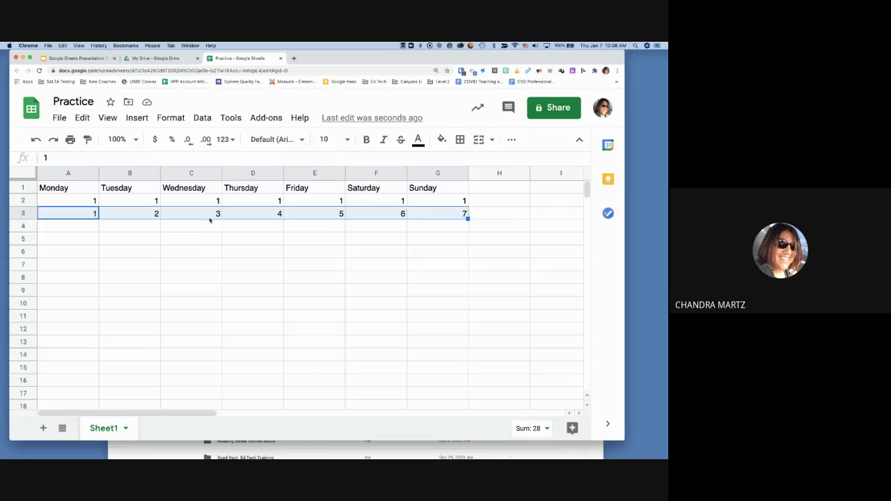
{"action": "left_click", "coordinate": [111, 233]}
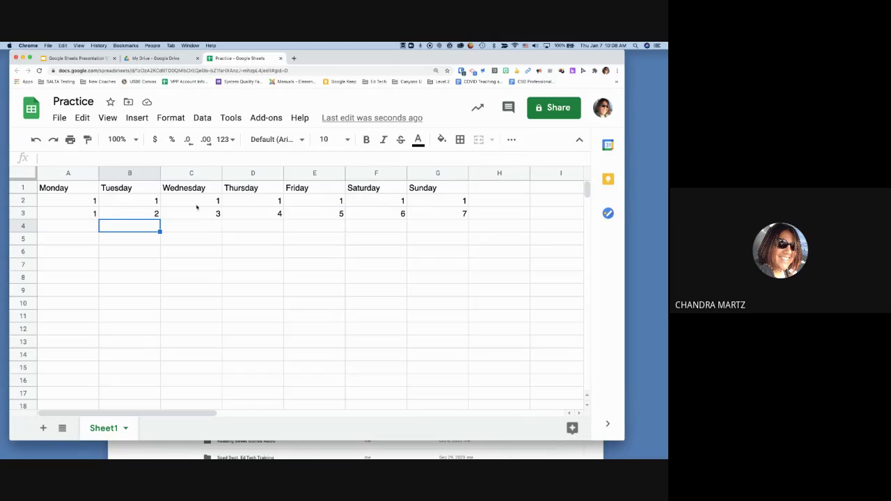
- Autofill columns A–D to row 10: Monday 1s, Tuesday 1–9, Wednesday odds, Thursday by threes
{"action": "left_click", "coordinate": [84, 202]}
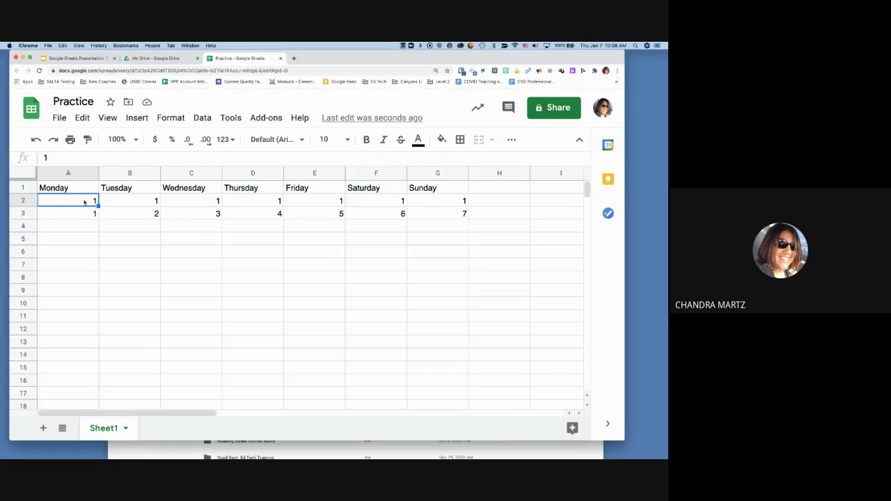
{"action": "left_click_drag", "start_coordinate": [84, 202], "coordinate": [84, 215]}
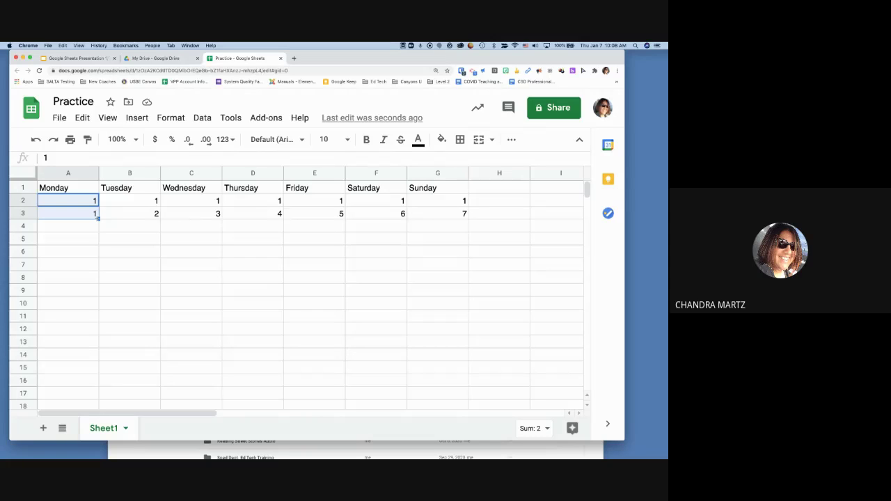
{"action": "left_click_drag", "start_coordinate": [97, 218], "coordinate": [91, 308]}
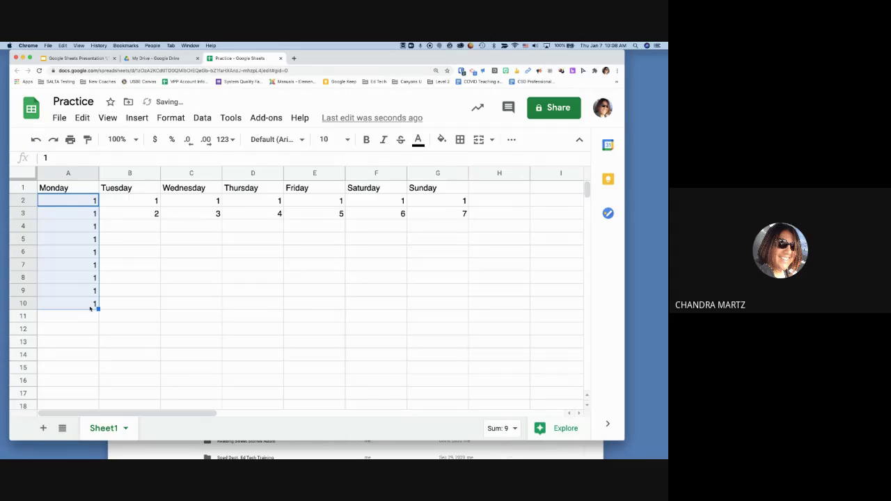
{"action": "left_click", "coordinate": [147, 203]}
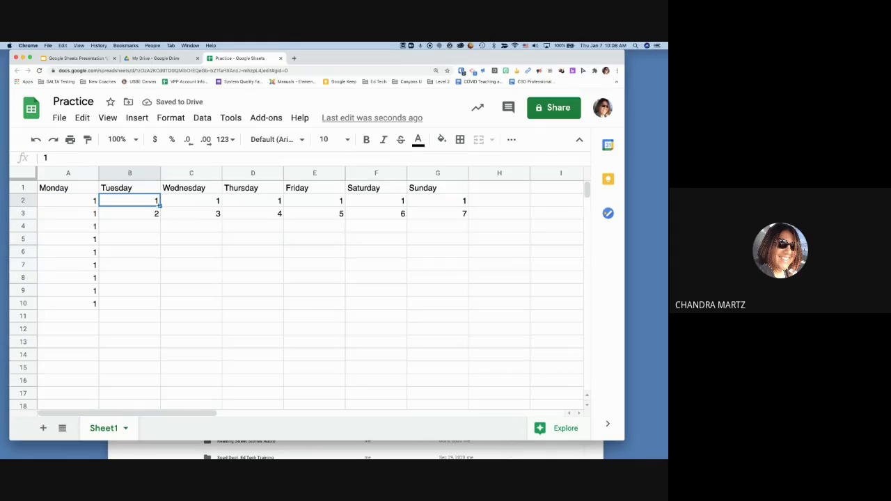
{"action": "left_click_drag", "start_coordinate": [149, 202], "coordinate": [151, 306]}
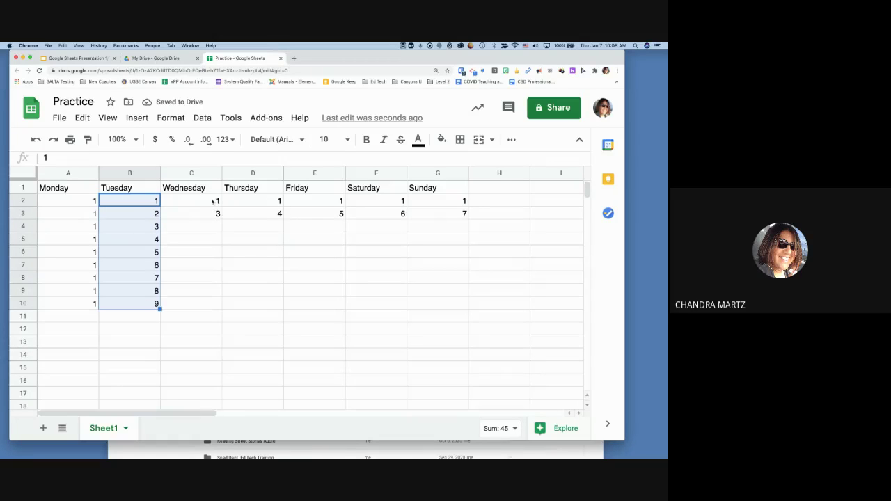
{"action": "left_click_drag", "start_coordinate": [217, 201], "coordinate": [209, 306]}
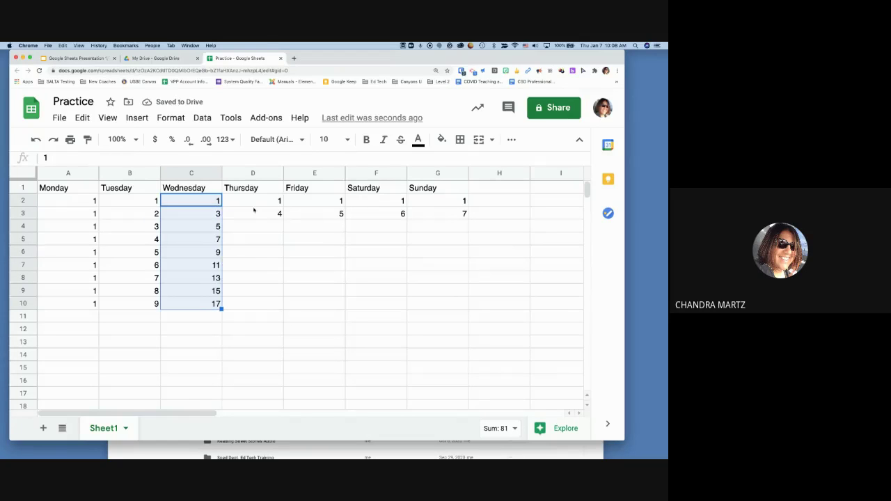
{"action": "left_click_drag", "start_coordinate": [254, 203], "coordinate": [277, 306]}
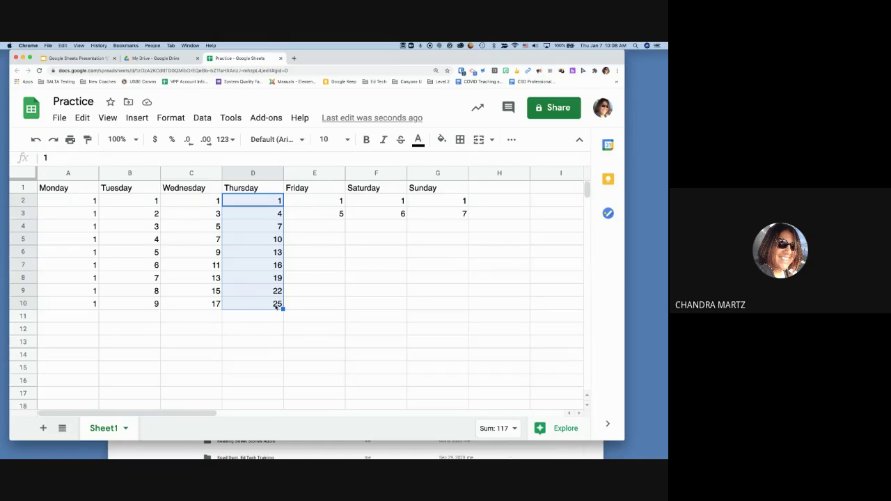
{"action": "left_click", "coordinate": [306, 251]}
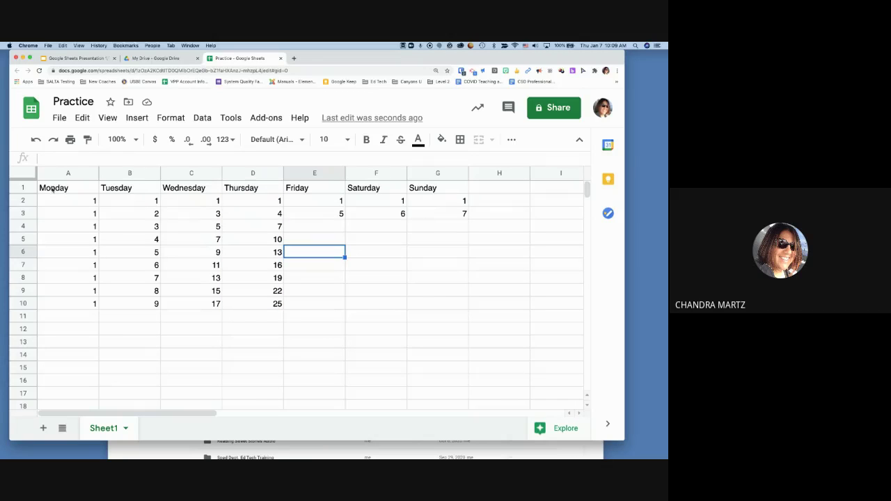
- Insert a row above the weekday headings and enter 'January' in A1
{"action": "left_click", "coordinate": [22, 187]}
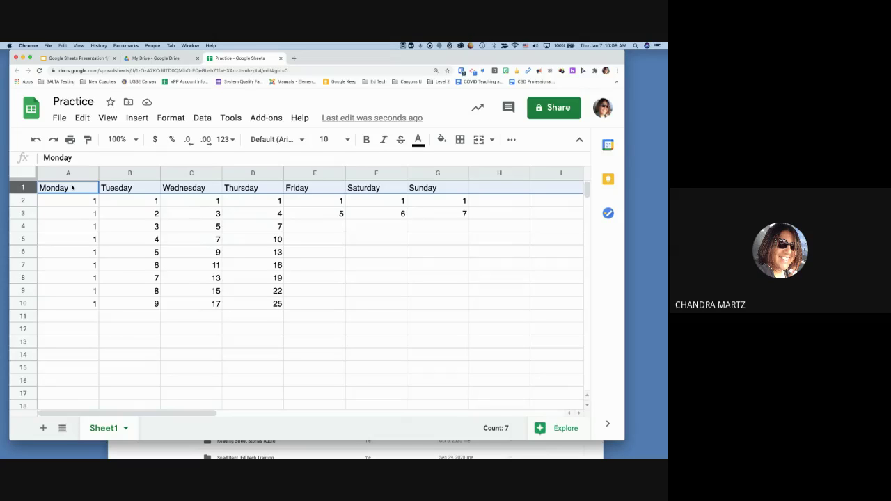
{"action": "left_click", "coordinate": [23, 188]}
{"action": "right_click", "coordinate": [22, 187]}
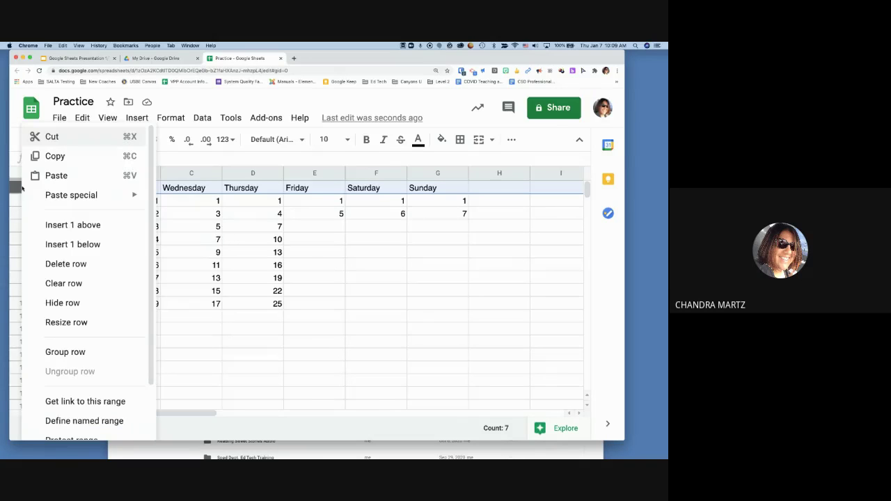
{"action": "left_click", "coordinate": [87, 224]}
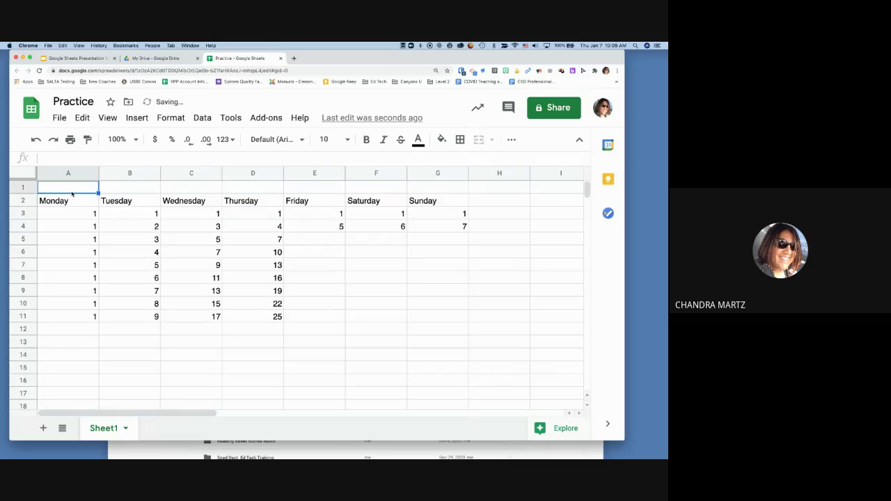
{"action": "type", "text": "Jan"}
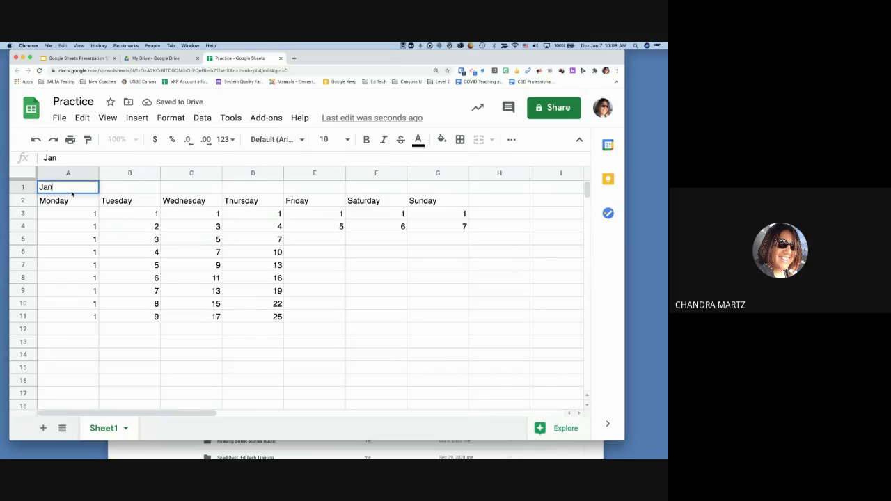
{"action": "type", "text": "uary"}
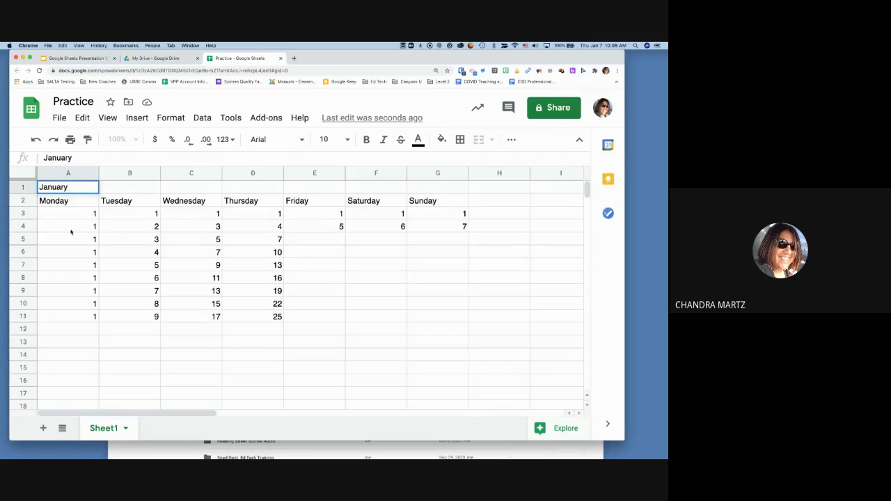
{"action": "left_click", "coordinate": [70, 230]}
{"action": "left_click", "coordinate": [72, 189]}
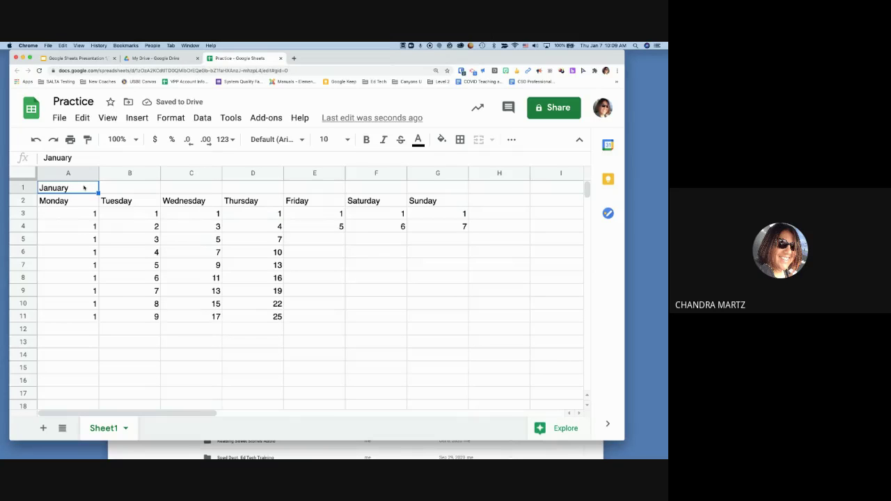
- Merge A1 through G1 into a single January title cell
{"action": "left_click_drag", "start_coordinate": [87, 187], "coordinate": [418, 188]}
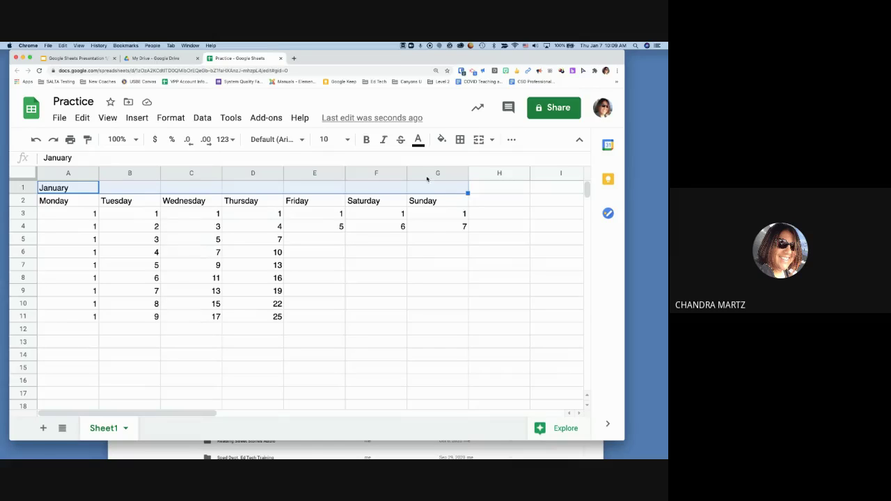
{"action": "left_click", "coordinate": [479, 140]}
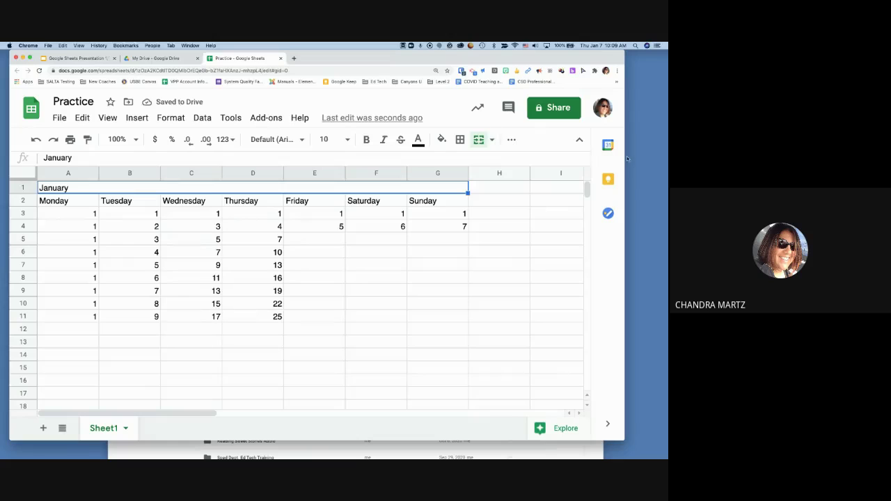
{"action": "left_click_drag", "start_coordinate": [624, 151], "coordinate": [667, 151]}
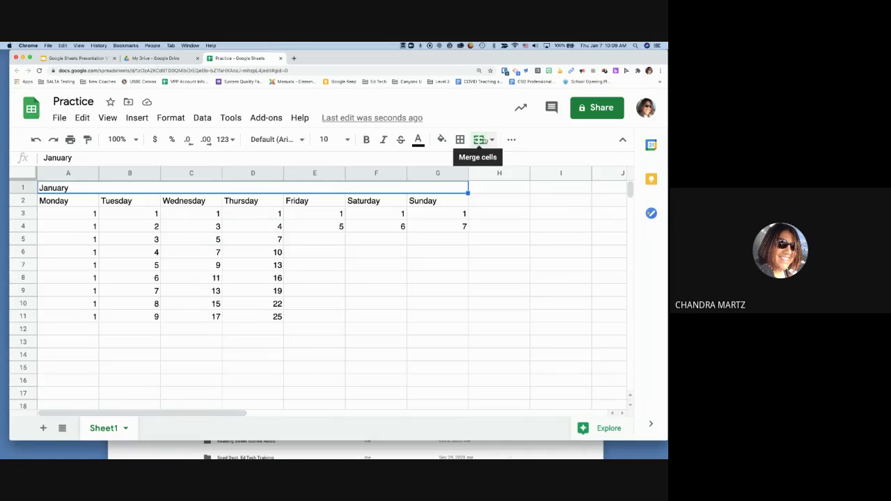
- Center January across the merged title cell and select the whole title row
{"action": "left_click", "coordinate": [510, 139]}
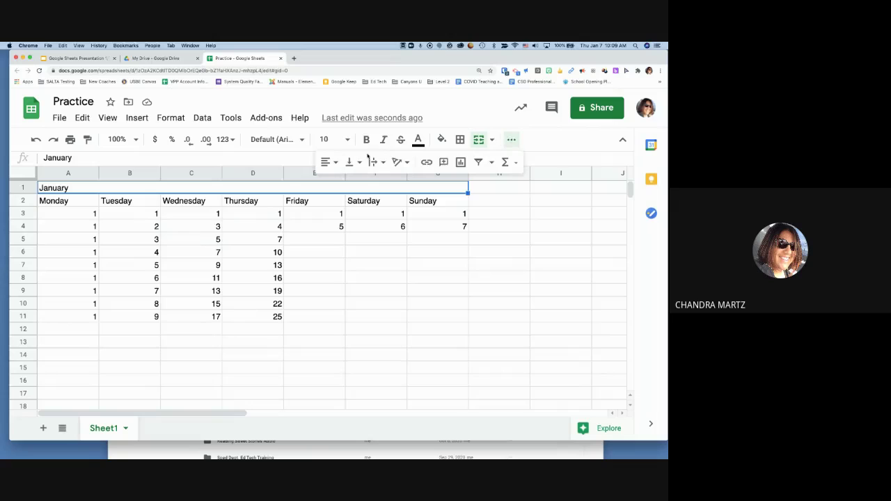
{"action": "left_click", "coordinate": [337, 162]}
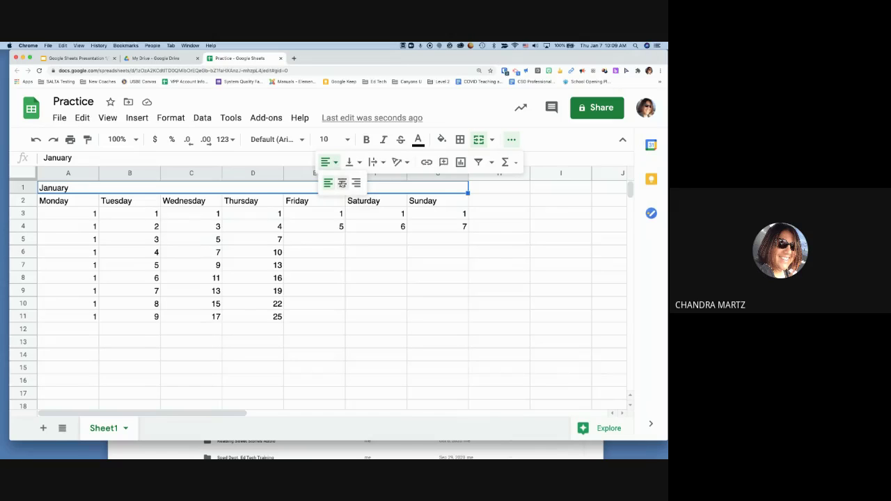
{"action": "left_click", "coordinate": [341, 181]}
{"action": "left_click", "coordinate": [304, 242]}
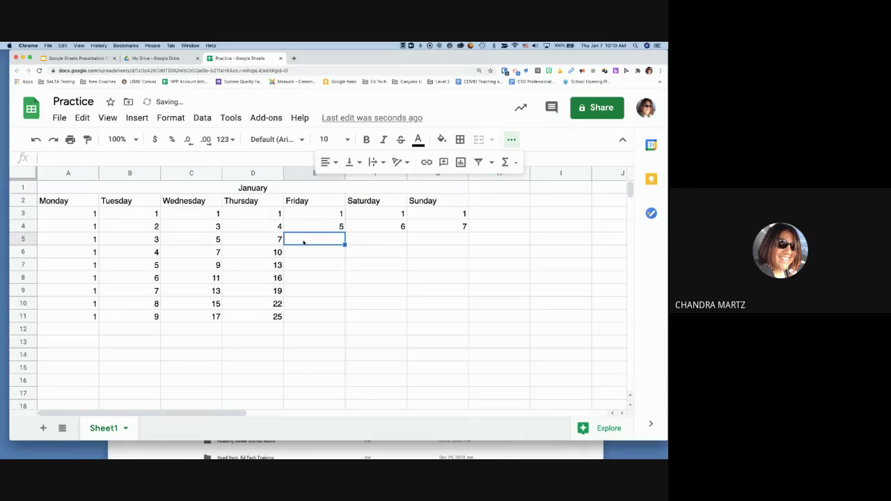
{"action": "left_click", "coordinate": [302, 214]}
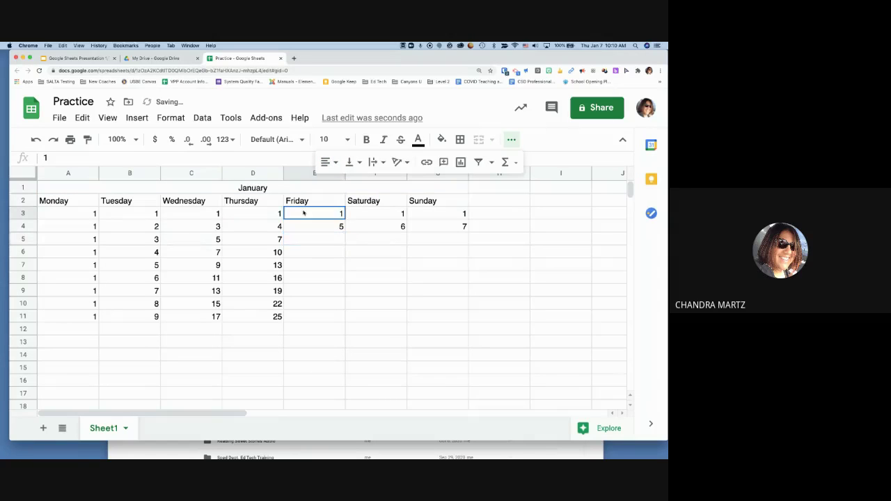
{"action": "left_click", "coordinate": [23, 188]}
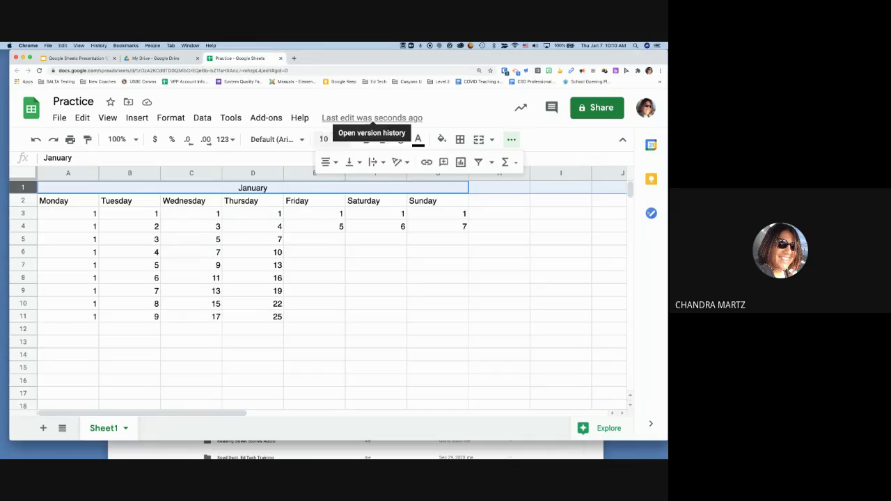
- Set the January title to 18-point font and drag row 1 taller to fit it
{"action": "left_click", "coordinate": [346, 140]}
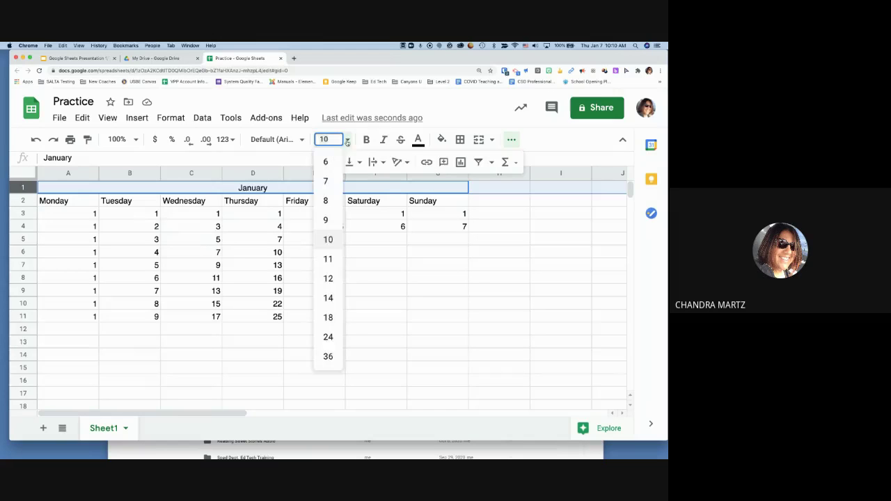
{"action": "left_click", "coordinate": [327, 318]}
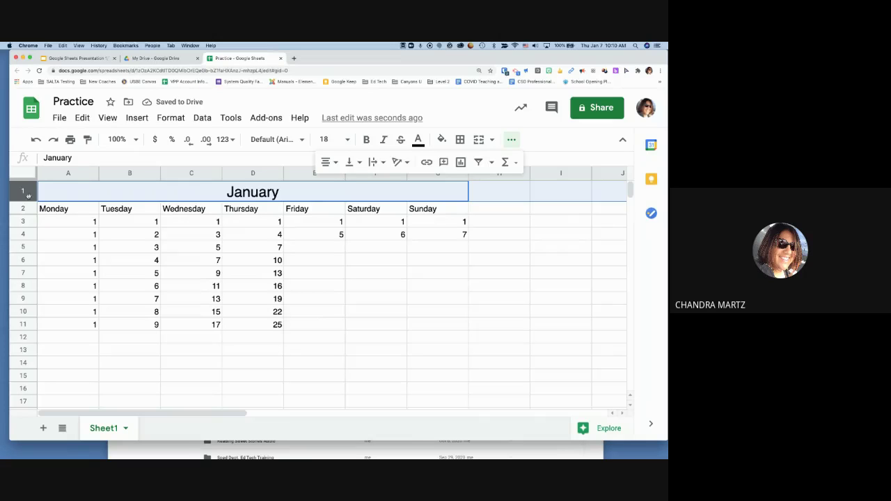
{"action": "left_click_drag", "start_coordinate": [27, 200], "coordinate": [26, 200]}
{"action": "left_click_drag", "start_coordinate": [26, 200], "coordinate": [27, 210]}
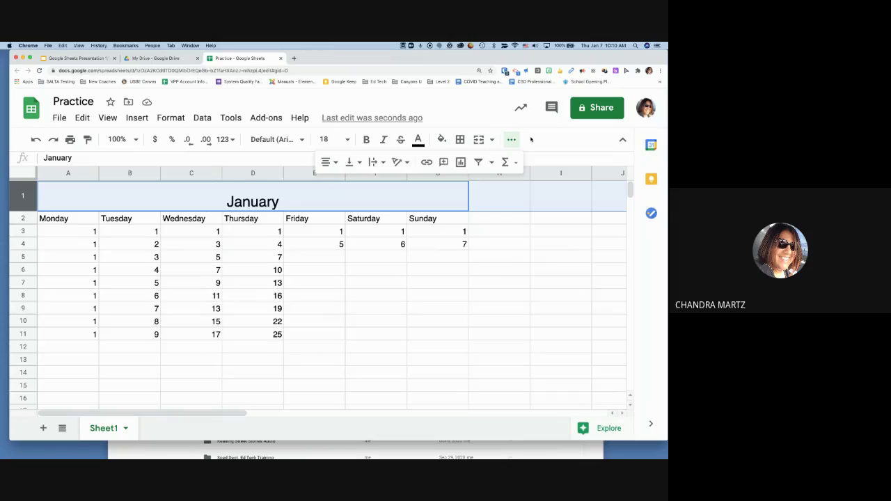
- Vertically center the merged January title cell within its tall row
{"action": "key", "text": "super+minus"}
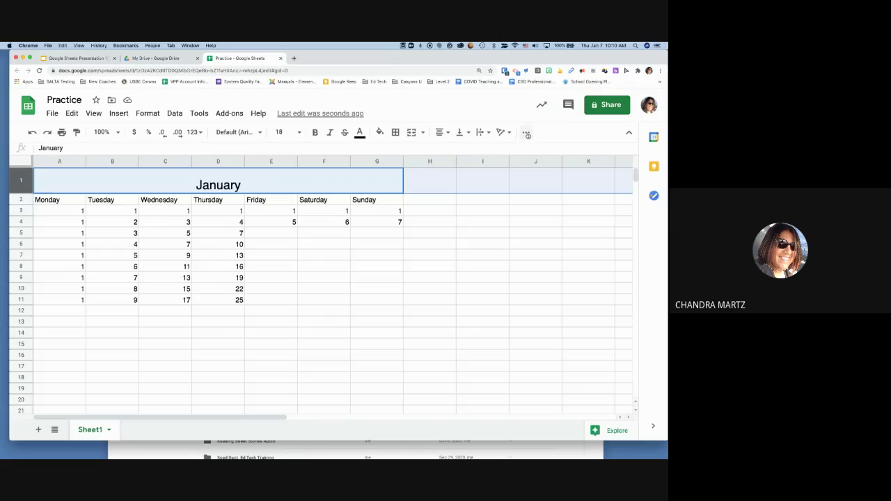
{"action": "left_click", "coordinate": [526, 135]}
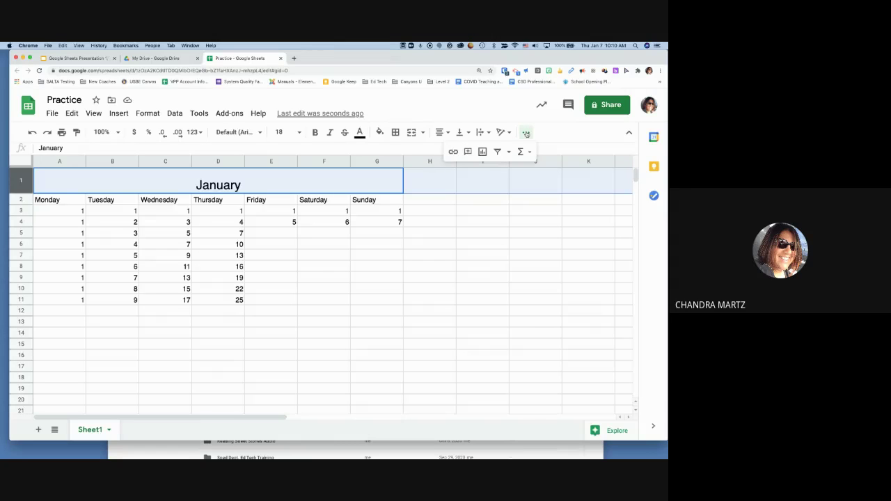
{"action": "right_click", "coordinate": [555, 160]}
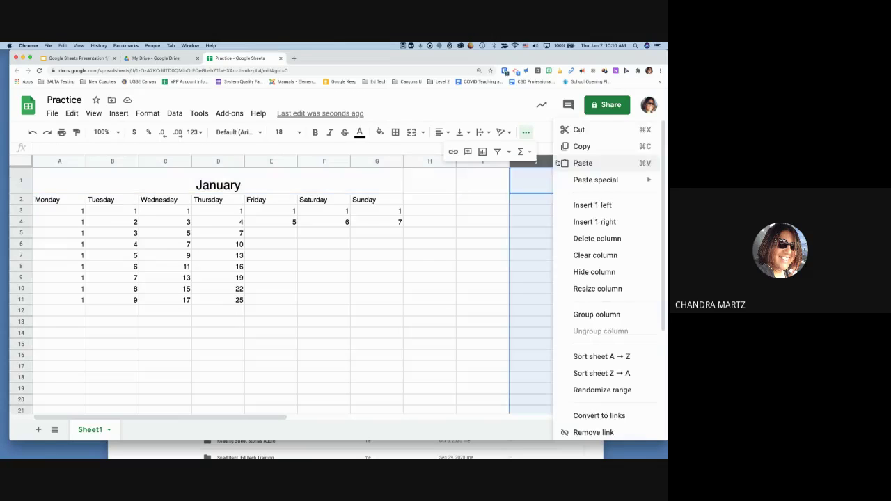
{"action": "left_click", "coordinate": [493, 192]}
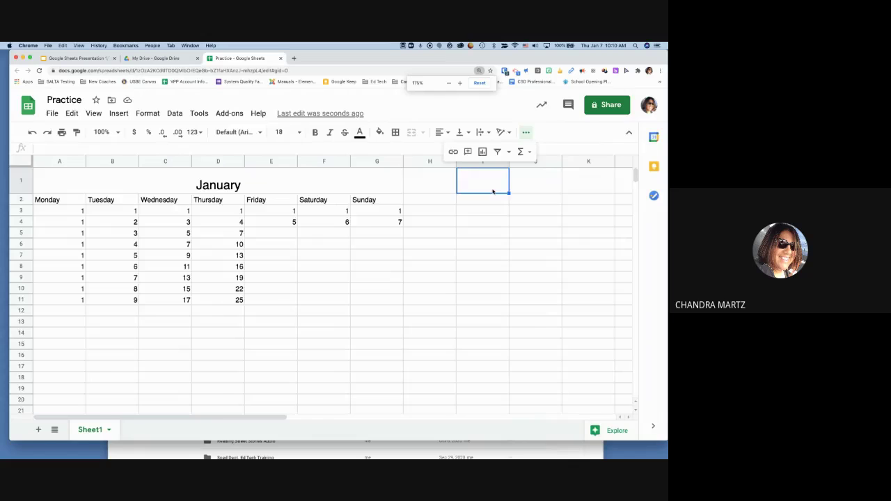
{"action": "key", "text": "super+plus"}
{"action": "left_click", "coordinate": [514, 140]}
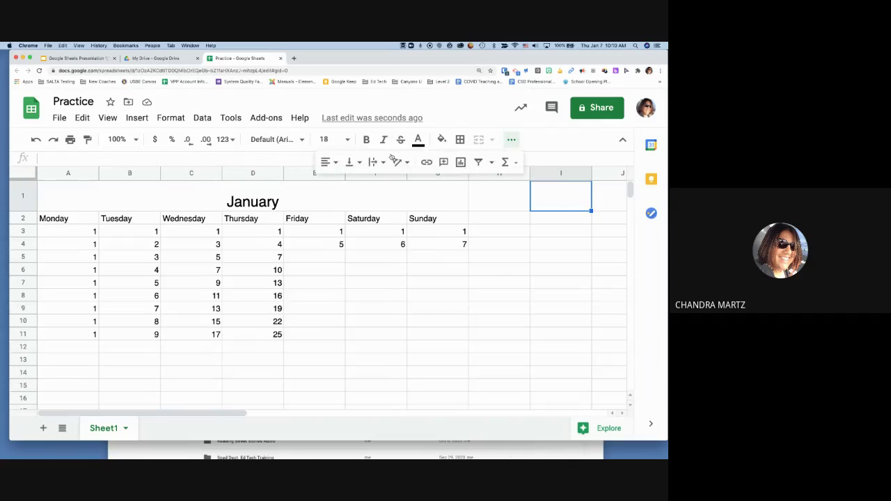
{"action": "left_click", "coordinate": [354, 162]}
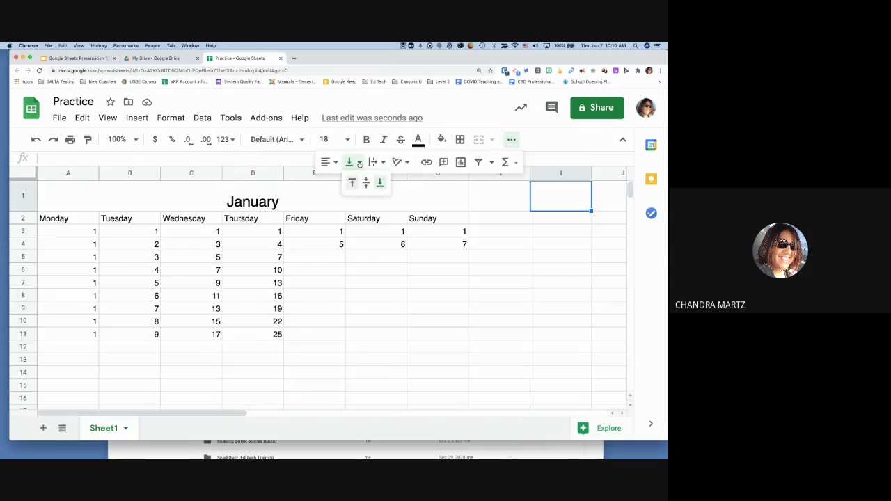
{"action": "left_click", "coordinate": [366, 182]}
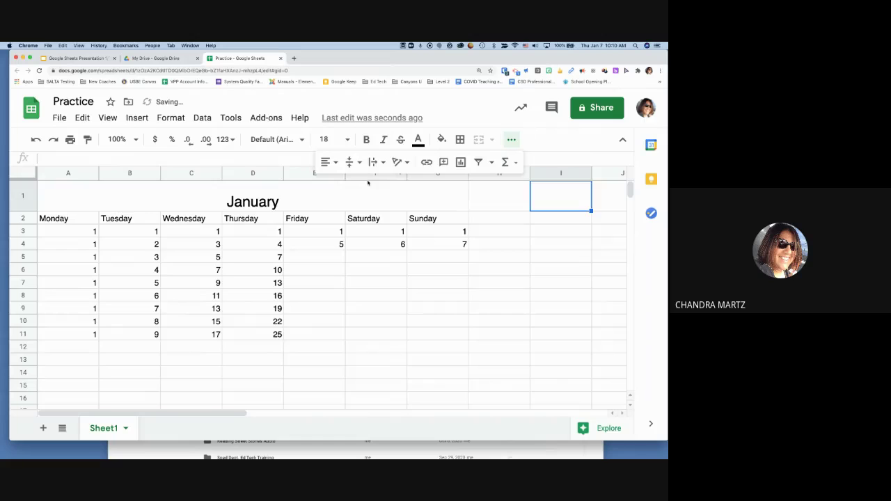
{"action": "left_click", "coordinate": [318, 199]}
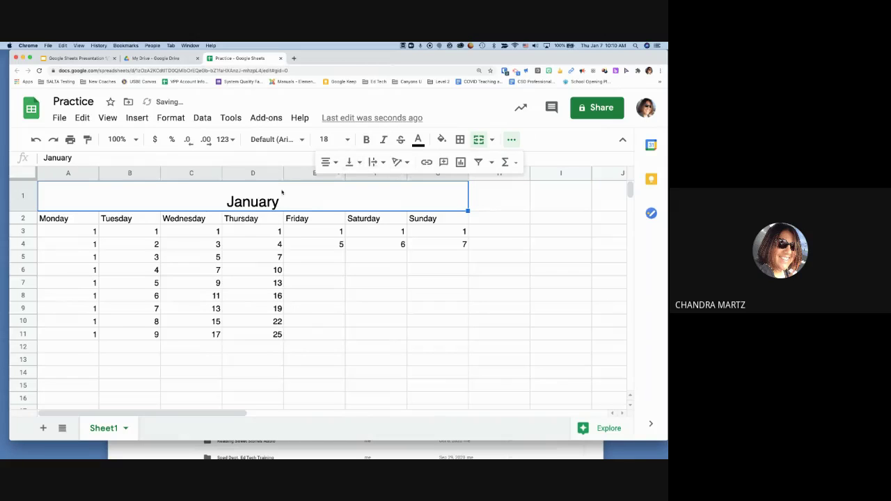
{"action": "left_click", "coordinate": [354, 163]}
{"action": "left_click", "coordinate": [366, 182]}
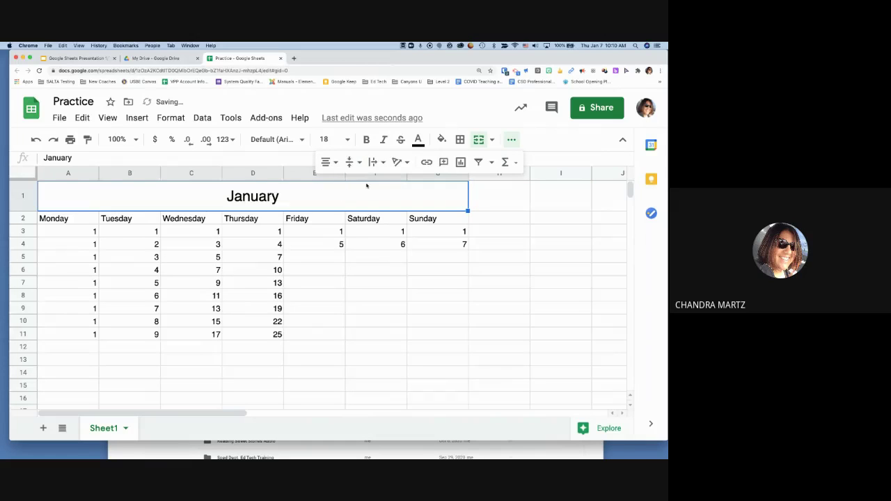
{"action": "left_click", "coordinate": [351, 242]}
{"action": "left_click", "coordinate": [302, 284]}
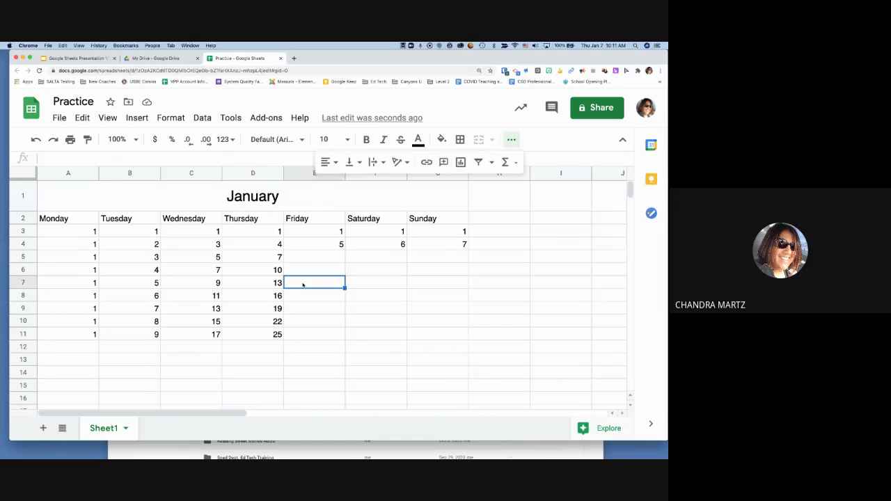
- Change the January title's vertical alignment to Top
{"action": "left_click", "coordinate": [352, 162]}
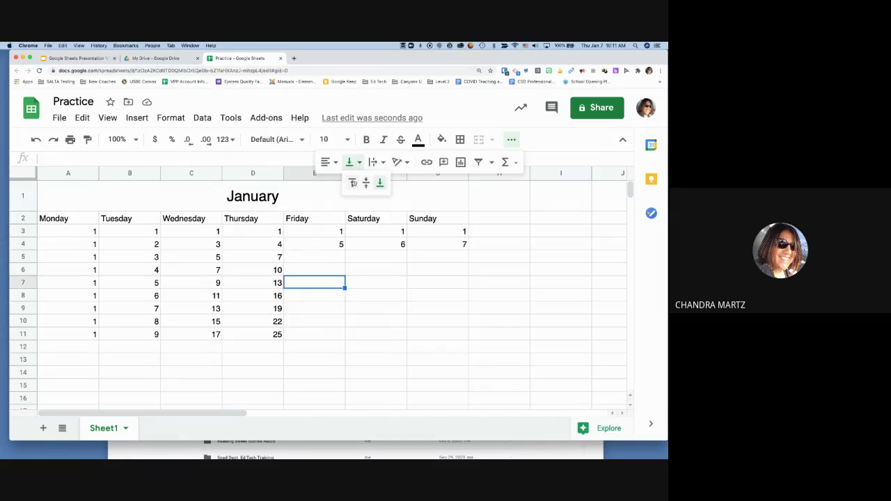
{"action": "left_click", "coordinate": [353, 182]}
{"action": "left_click", "coordinate": [307, 190]}
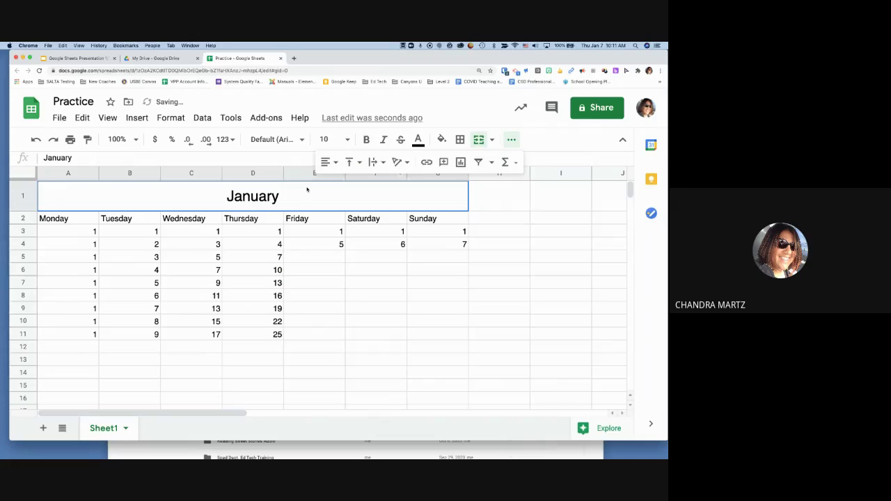
{"action": "left_click", "coordinate": [352, 161]}
{"action": "left_click", "coordinate": [351, 179]}
{"action": "left_click", "coordinate": [320, 262]}
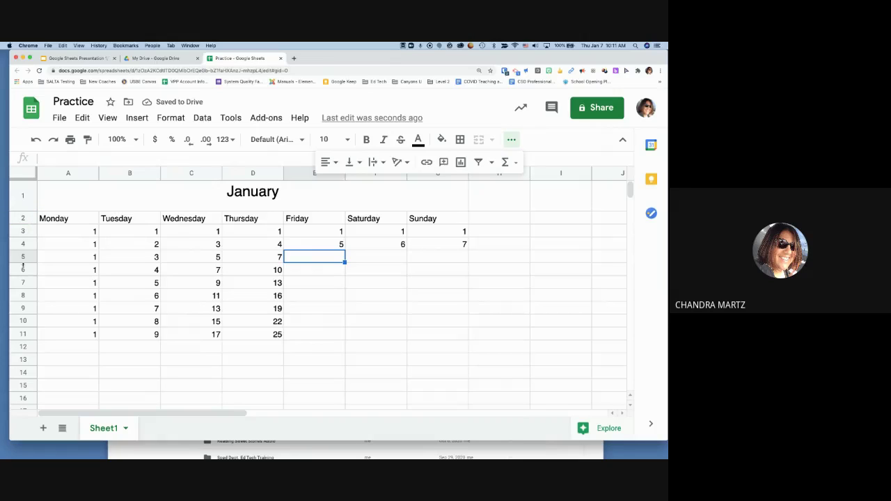
{"action": "left_click", "coordinate": [26, 218]}
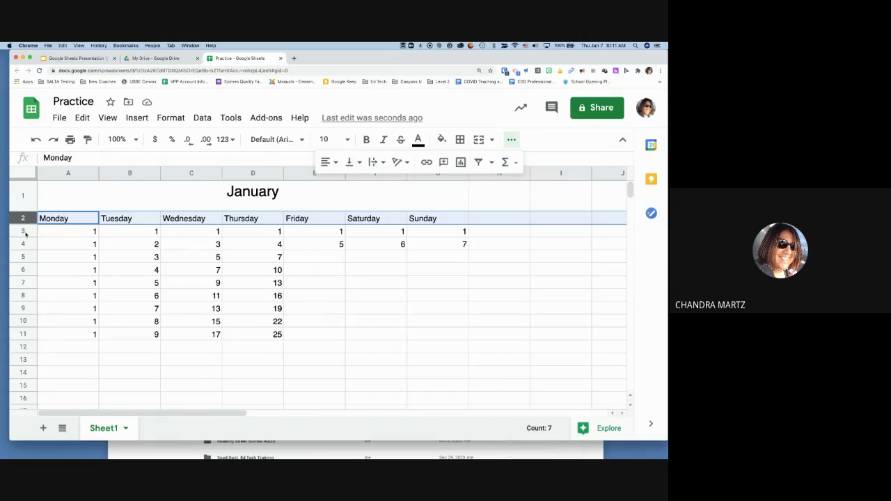
{"action": "left_click", "coordinate": [25, 270], "text": "super"}
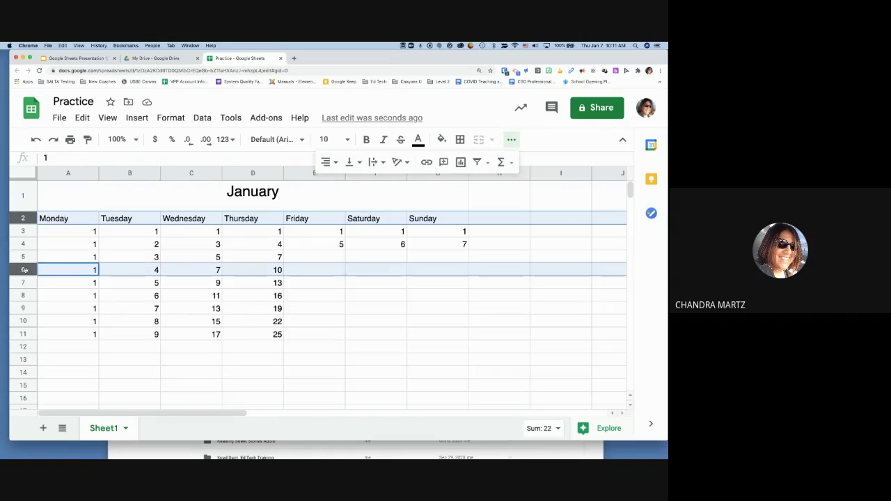
{"action": "left_click", "coordinate": [22, 219]}
{"action": "left_click", "coordinate": [78, 259]}
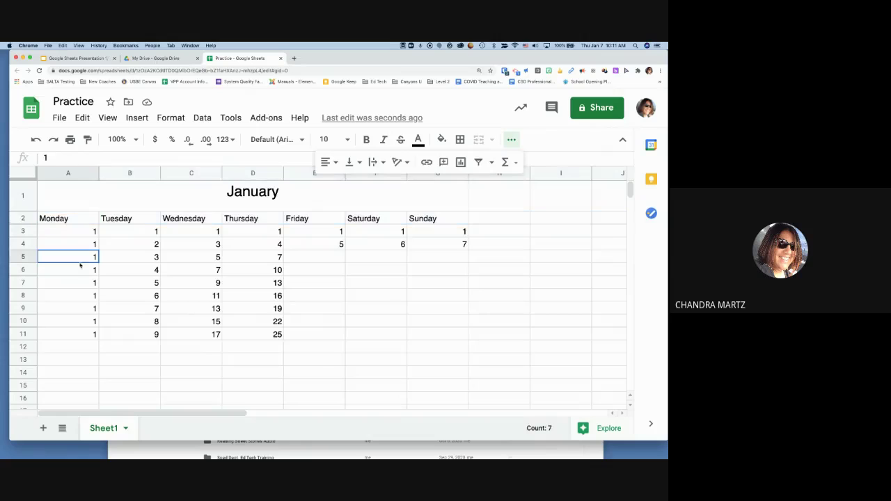
{"action": "left_click", "coordinate": [23, 218]}
{"action": "left_click", "coordinate": [23, 243], "text": "shift"}
{"action": "left_click", "coordinate": [23, 270], "text": "shift"}
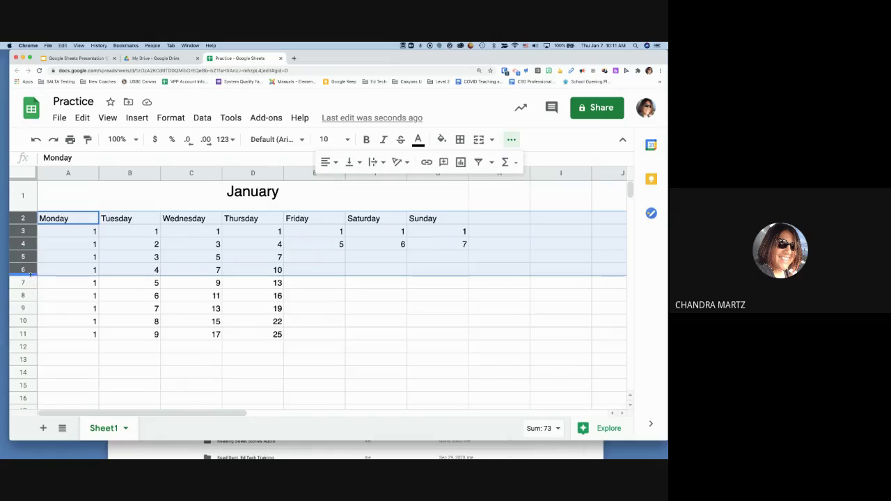
{"action": "left_click_drag", "start_coordinate": [30, 274], "coordinate": [29, 317]}
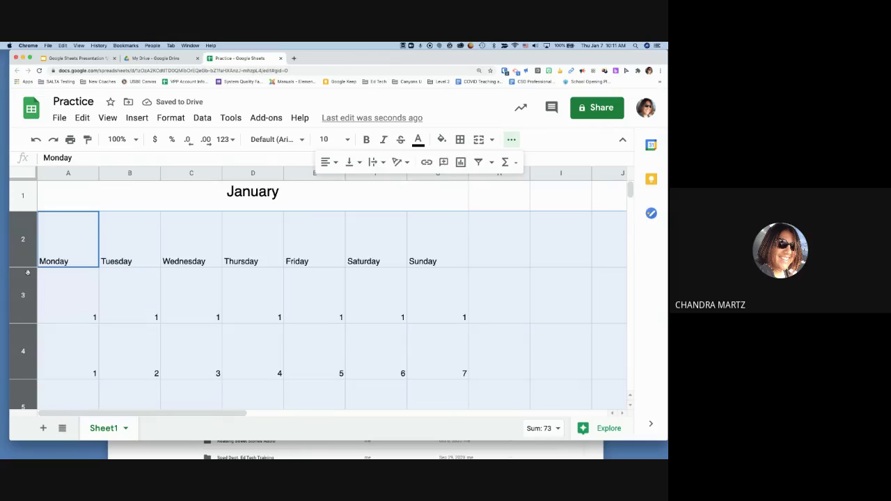
{"action": "left_click_drag", "start_coordinate": [29, 267], "coordinate": [32, 229]}
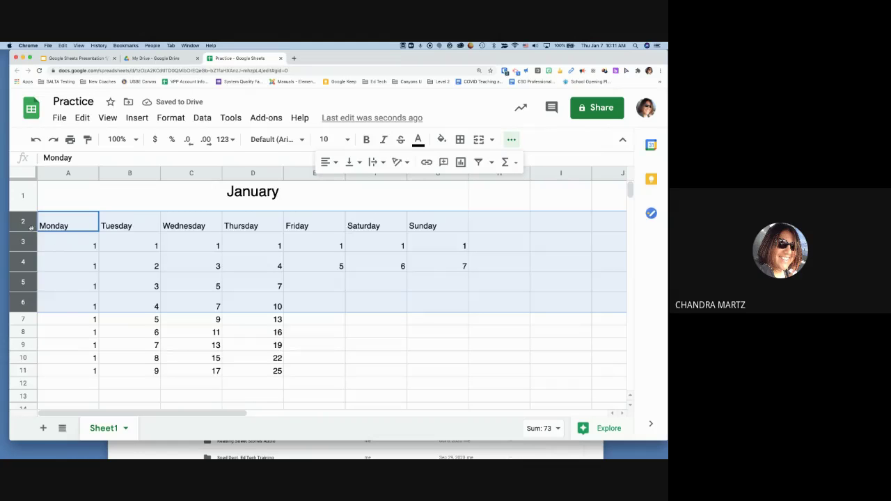
{"action": "left_click", "coordinate": [101, 334]}
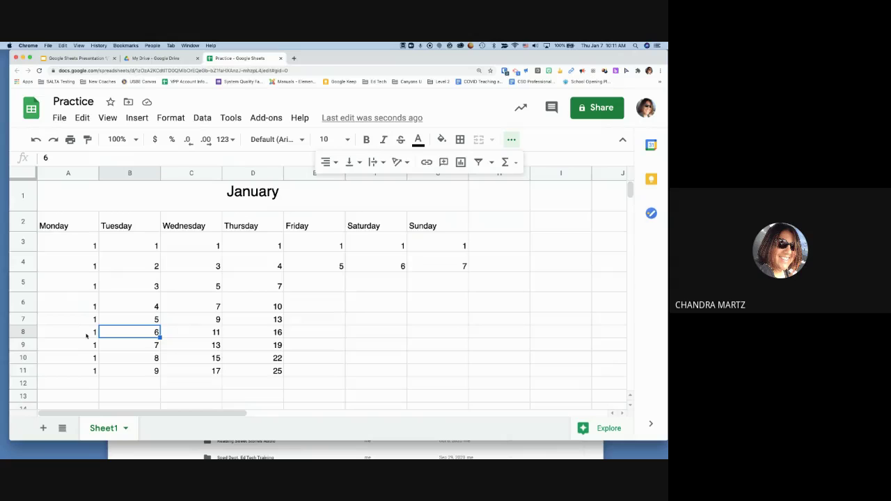
{"action": "key", "text": "super+z"}
{"action": "key", "text": "super+z"}
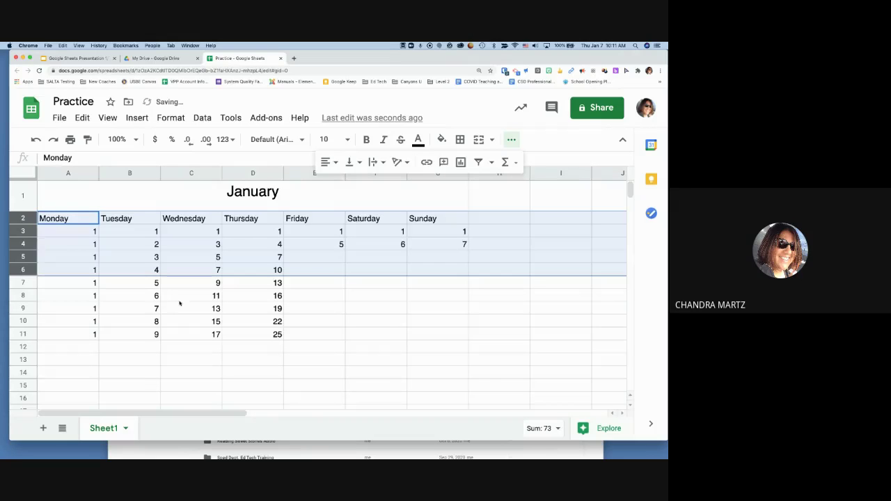
{"action": "left_click", "coordinate": [179, 298]}
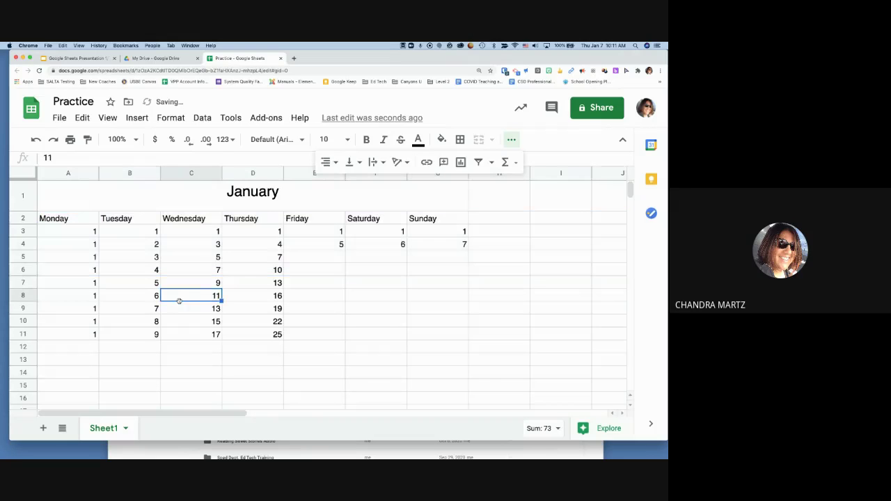
{"action": "left_click", "coordinate": [77, 175]}
{"action": "left_click", "coordinate": [73, 243]}
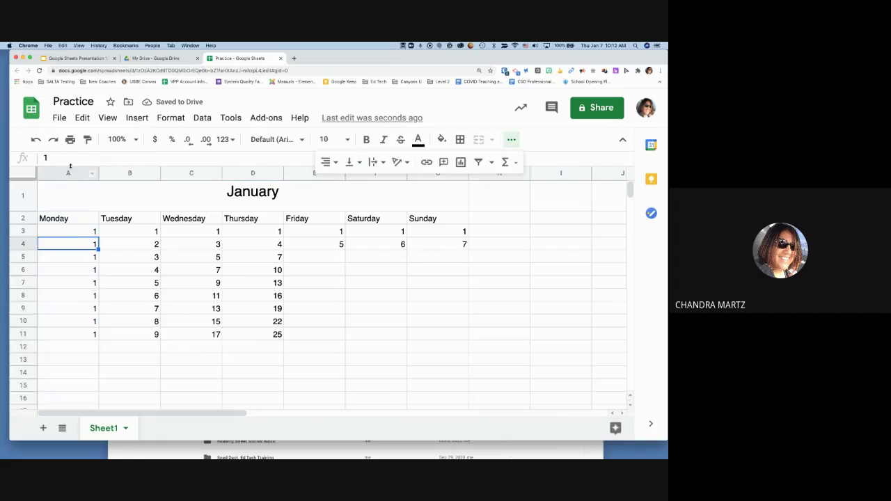
{"action": "left_click_drag", "start_coordinate": [70, 167], "coordinate": [244, 170]}
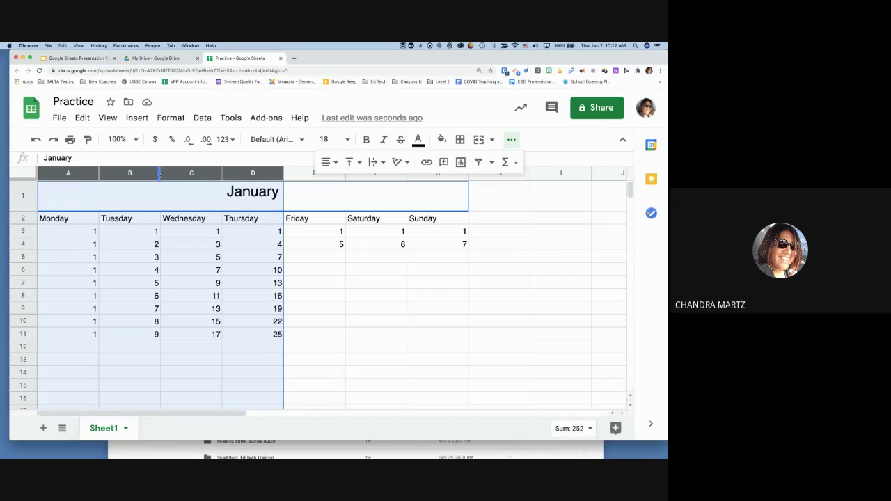
{"action": "mouse_move", "coordinate": [160, 176]}
{"action": "left_mouse_down"}
{"action": "mouse_move", "coordinate": [170, 175]}
{"action": "mouse_move", "coordinate": [143, 175]}
{"action": "left_mouse_up"}
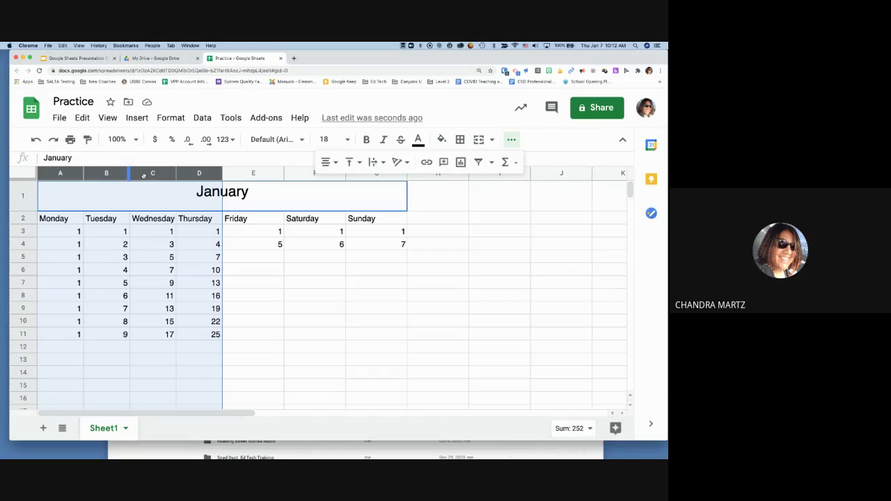
{"action": "left_click", "coordinate": [359, 269]}
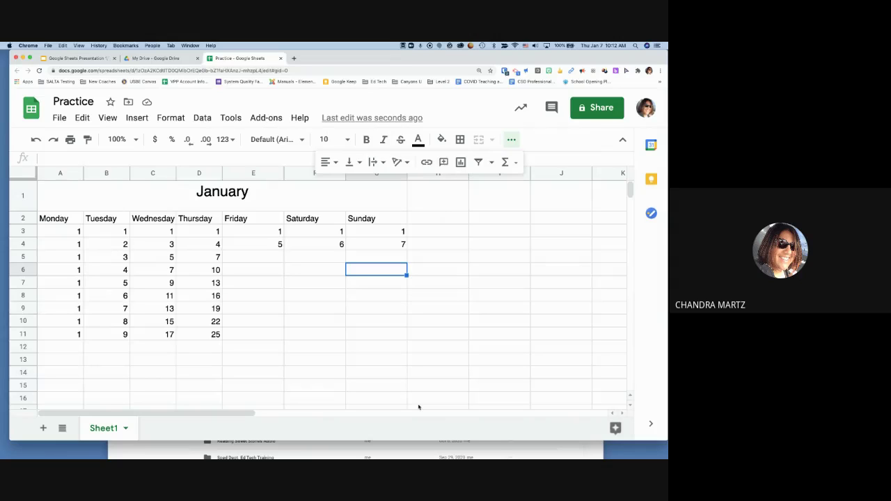
{"action": "left_click", "coordinate": [268, 308]}
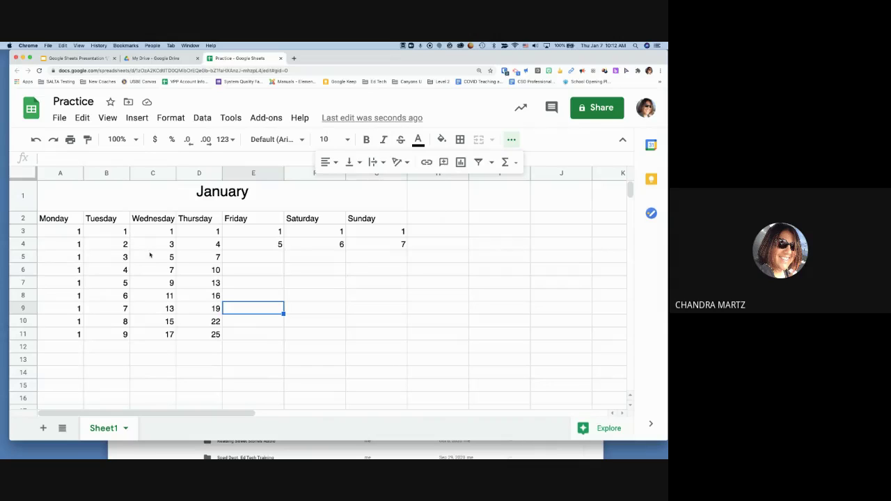
{"action": "double_click", "coordinate": [128, 219]}
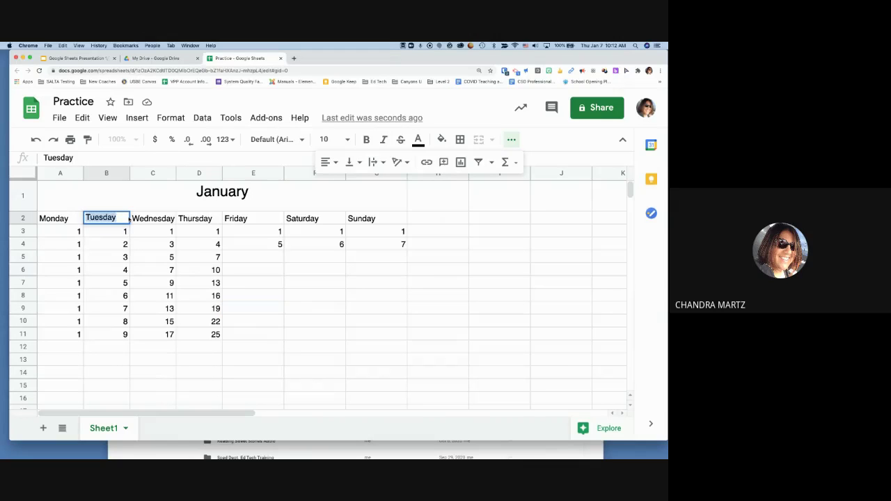
- Set the font size of A1:G11, including the January title, to 12
{"action": "left_click", "coordinate": [115, 201]}
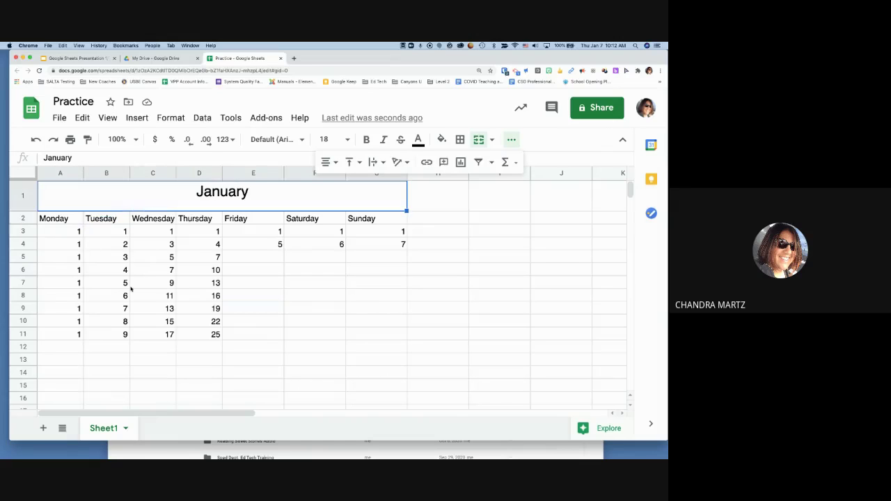
{"action": "key", "text": "ctrl+shift+Down"}
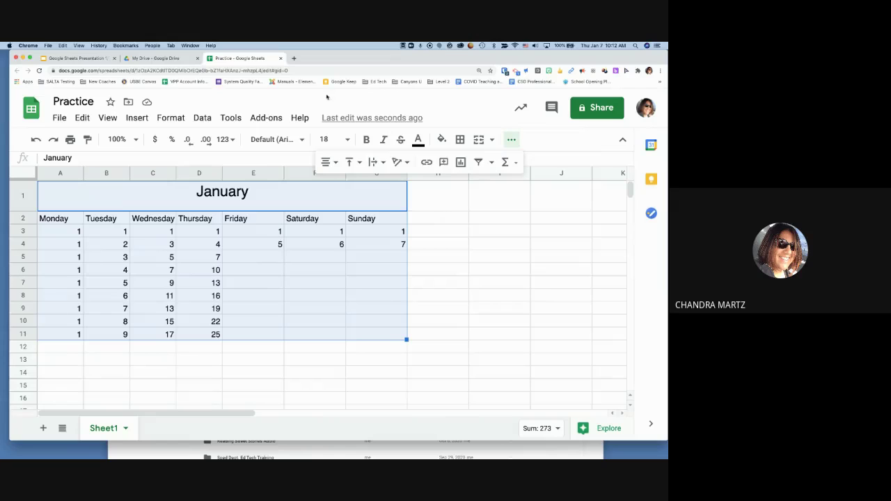
{"action": "left_click", "coordinate": [327, 139]}
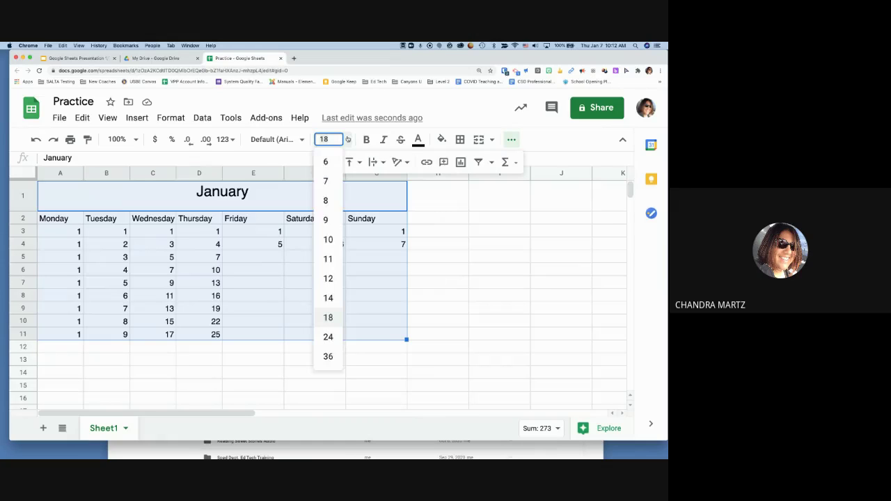
{"action": "left_click", "coordinate": [329, 279]}
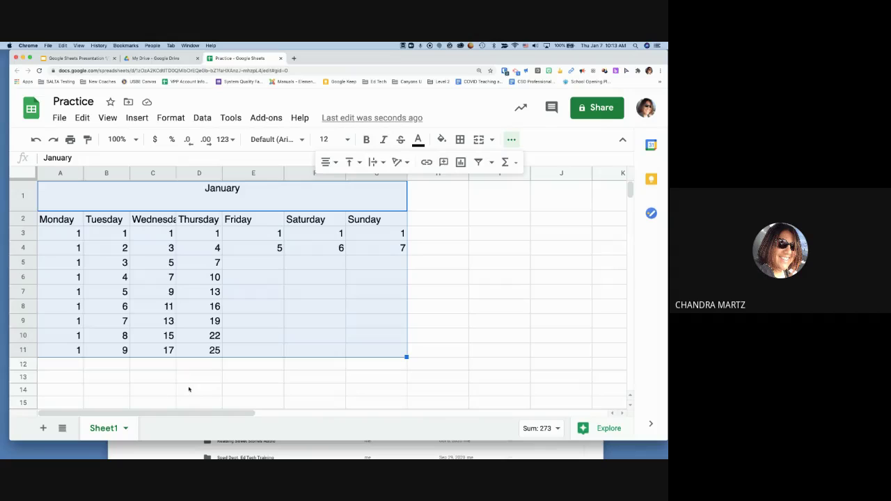
{"action": "left_click", "coordinate": [189, 390]}
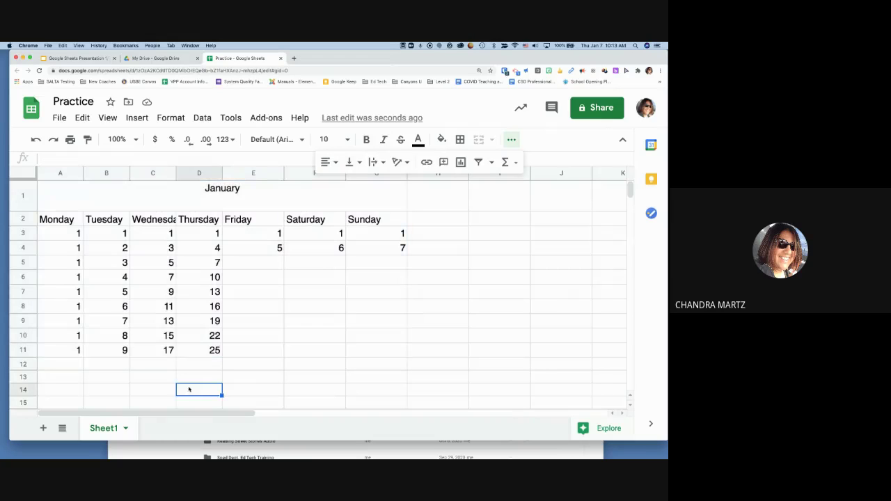
{"action": "left_click", "coordinate": [512, 138]}
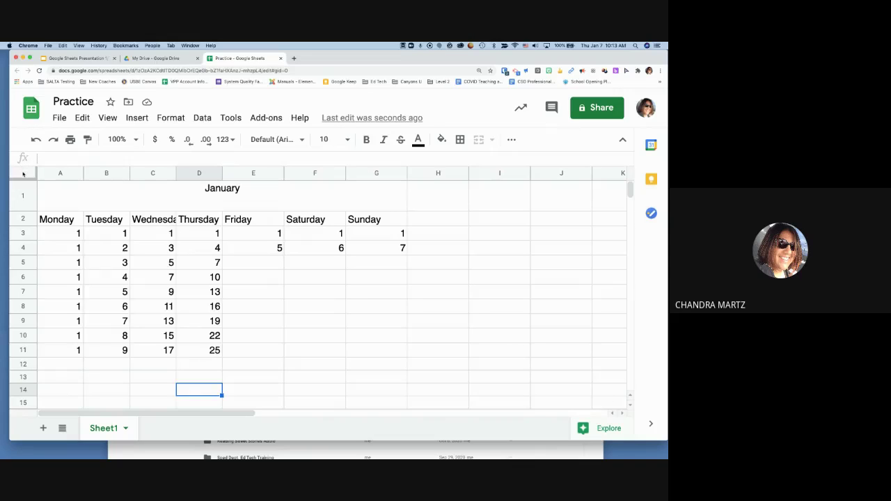
- Insert a blank column left of Saturday, then try dragging it, which merged cells block
{"action": "left_click", "coordinate": [23, 174]}
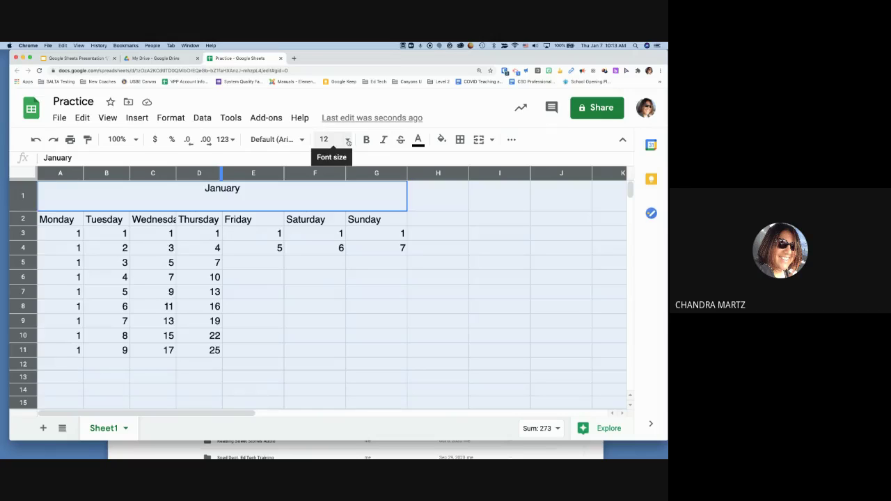
{"action": "left_click", "coordinate": [324, 263]}
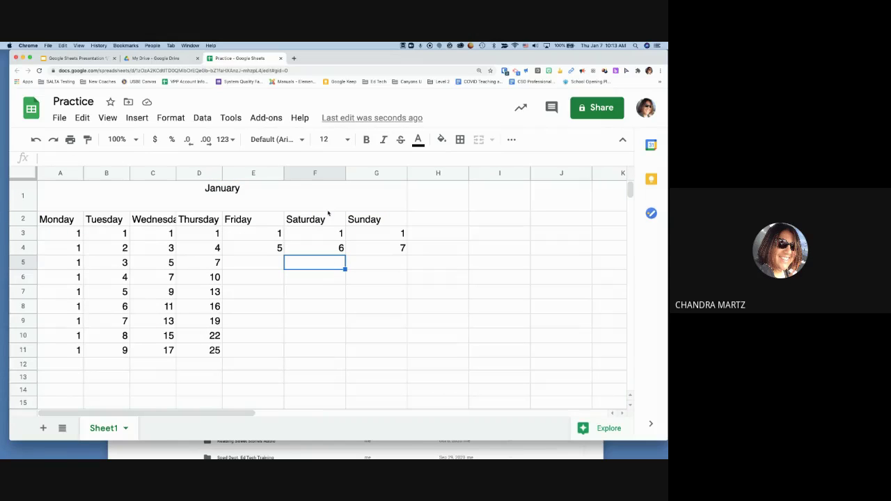
{"action": "left_click", "coordinate": [313, 172]}
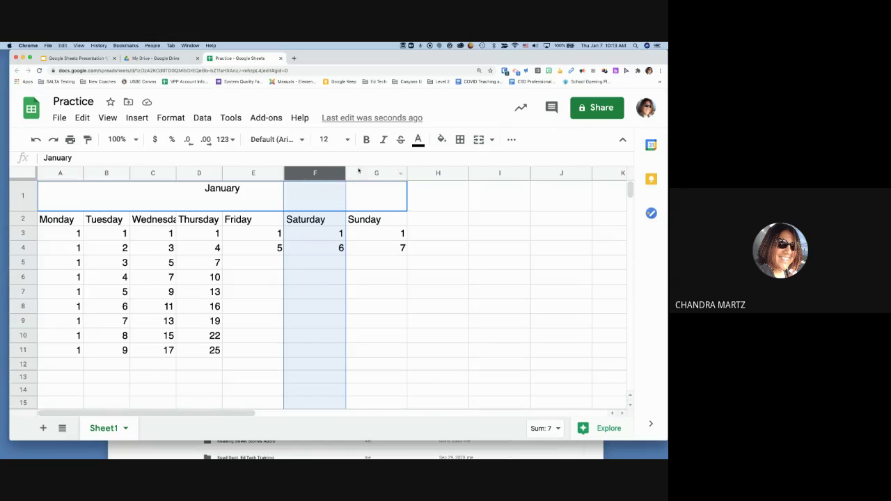
{"action": "right_click", "coordinate": [315, 174]}
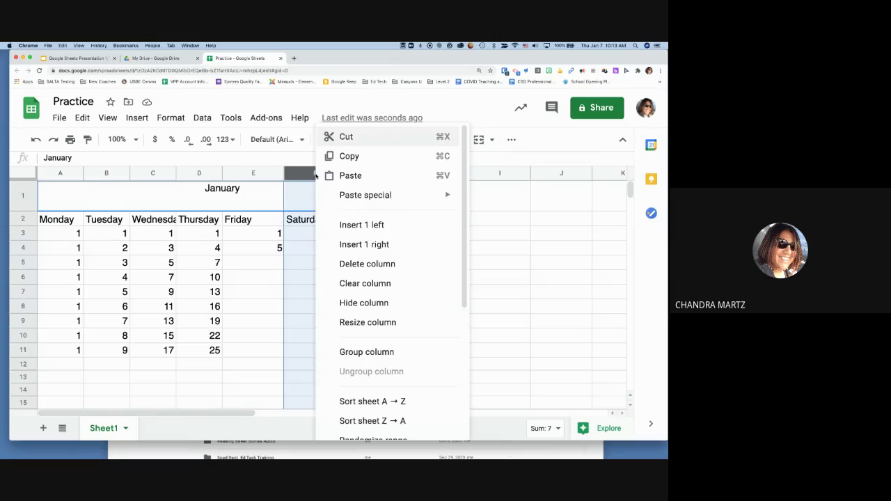
{"action": "left_click", "coordinate": [301, 176]}
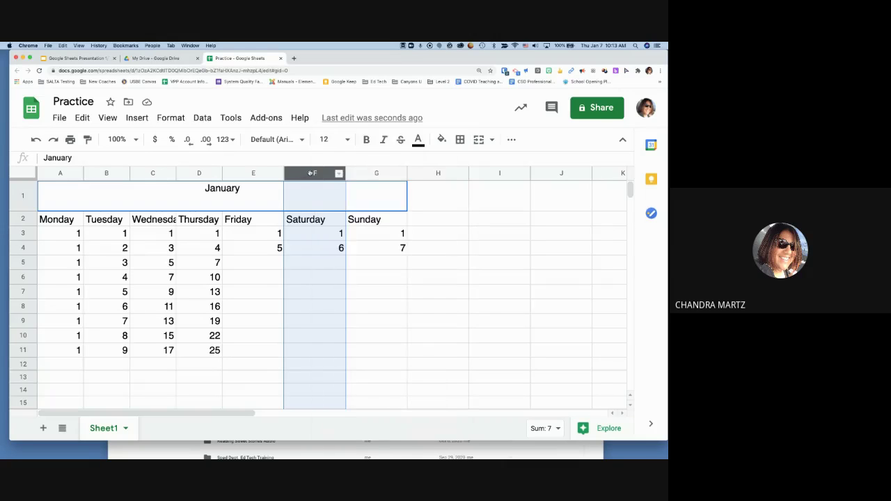
{"action": "right_click", "coordinate": [310, 175]}
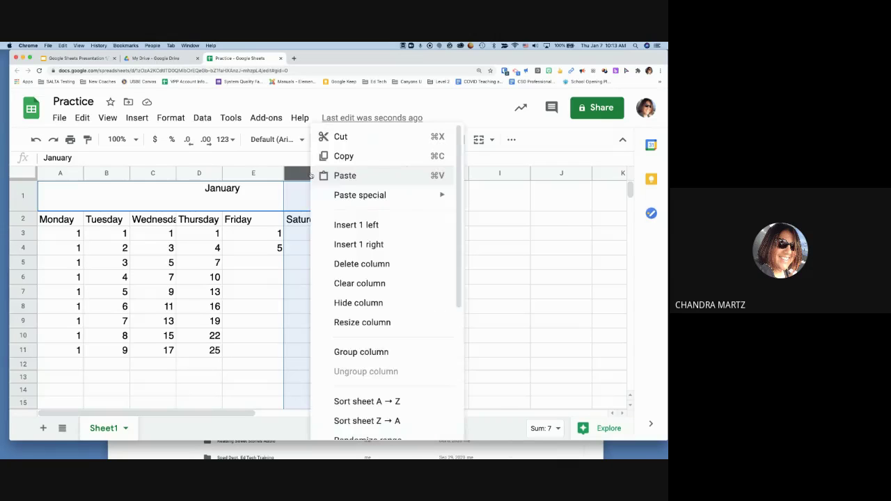
{"action": "left_click", "coordinate": [355, 225]}
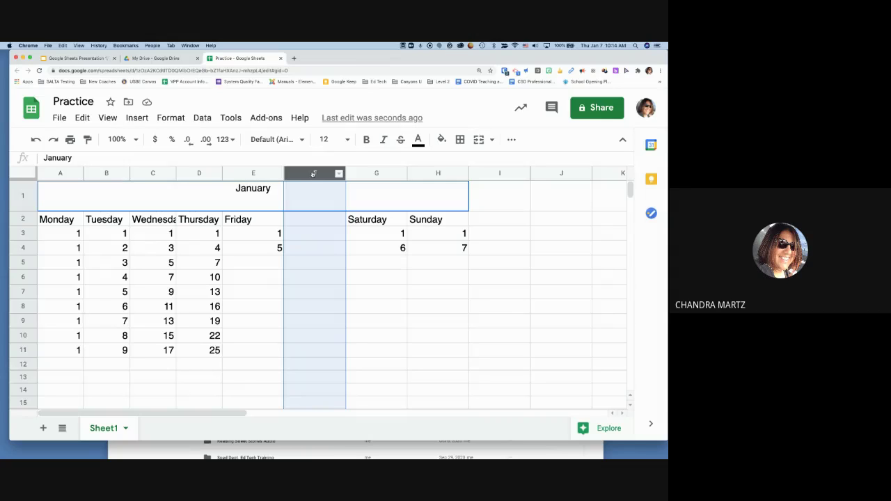
{"action": "left_click_drag", "start_coordinate": [313, 173], "coordinate": [374, 166]}
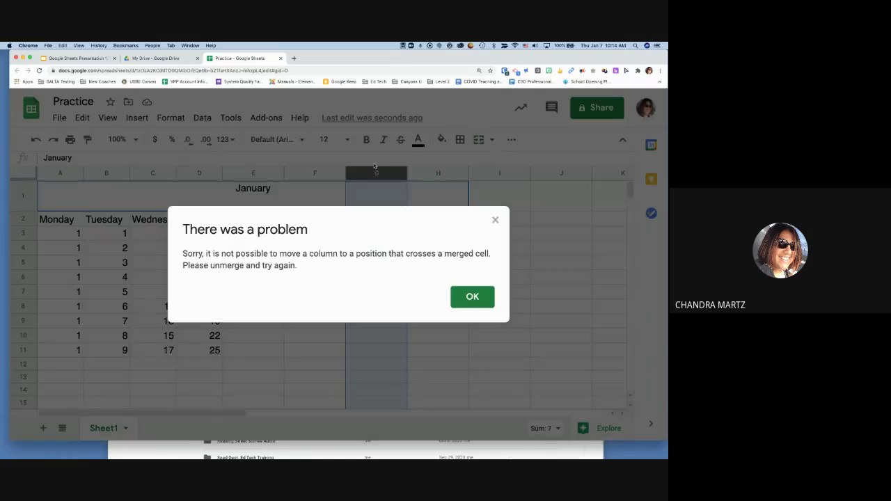
- Dismiss the merged-cell error and unmerge the January title in A1
{"action": "left_click", "coordinate": [495, 219]}
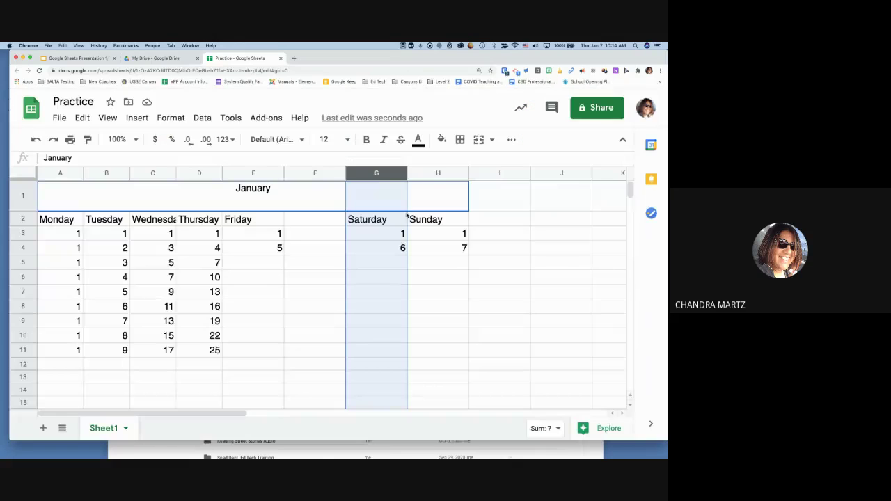
{"action": "left_click", "coordinate": [305, 237]}
{"action": "left_click", "coordinate": [295, 202]}
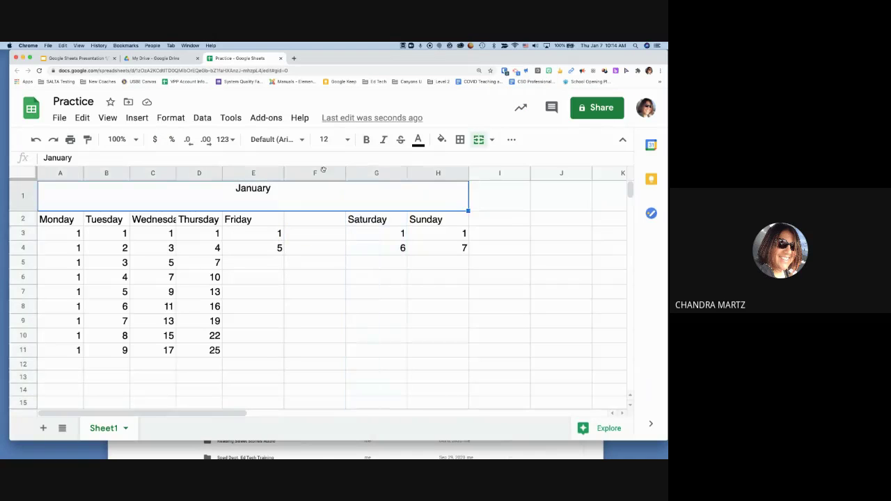
{"action": "left_click", "coordinate": [479, 139]}
- Move the blank column between Saturday and Sunday, then select the Sunday heading in H2
{"action": "left_click", "coordinate": [316, 173]}
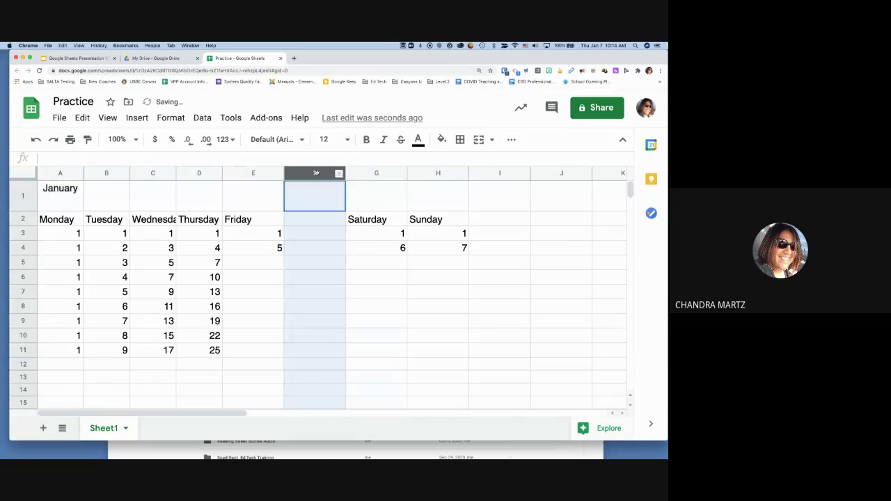
{"action": "left_click_drag", "start_coordinate": [316, 172], "coordinate": [369, 168]}
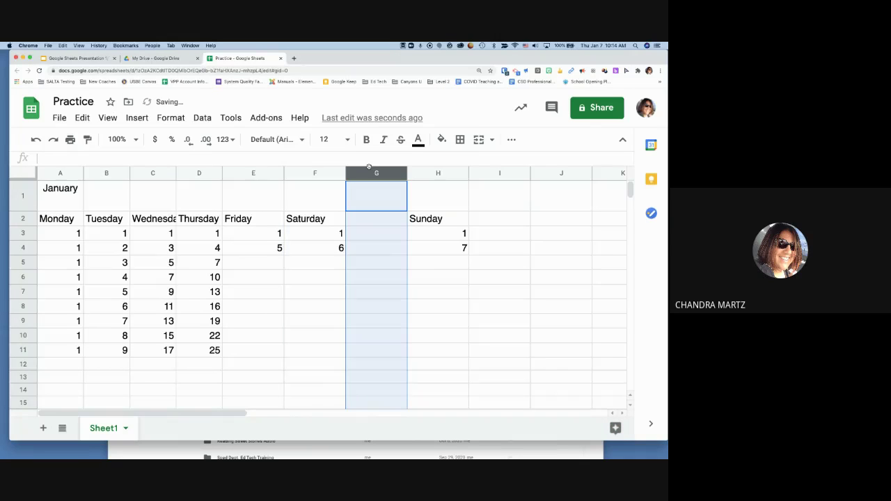
{"action": "left_click", "coordinate": [436, 173]}
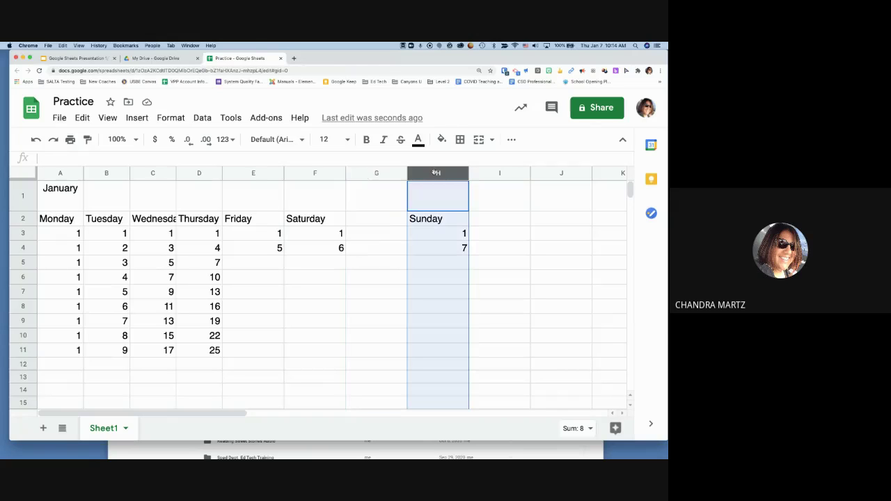
{"action": "left_click", "coordinate": [418, 254]}
{"action": "key", "text": "ctrl+space"}
{"action": "left_click", "coordinate": [413, 249]}
{"action": "left_click", "coordinate": [434, 220]}
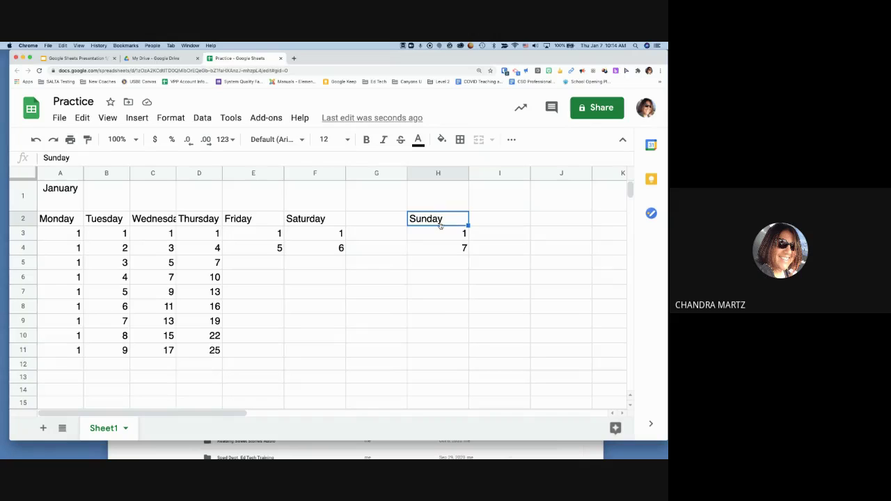
- Delete the Sunday heading, then clear and remove the Friday column E
{"action": "key", "text": "Delete"}
{"action": "left_click", "coordinate": [442, 172]}
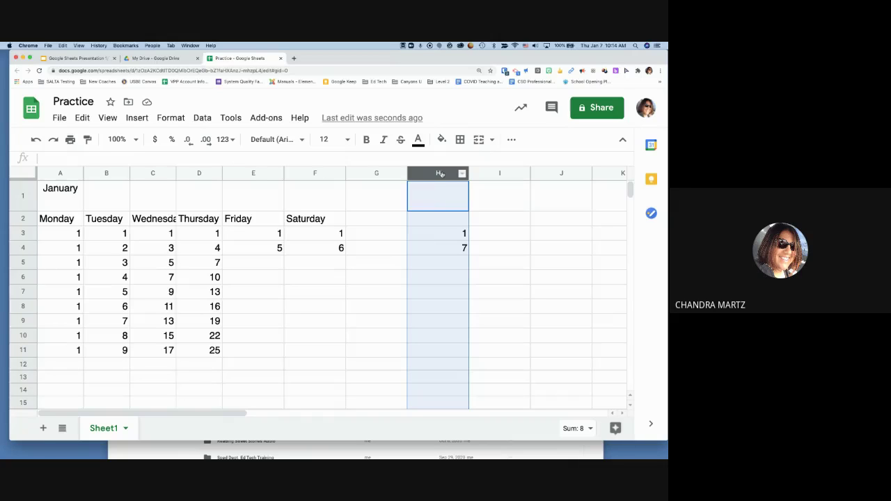
{"action": "left_click", "coordinate": [252, 173]}
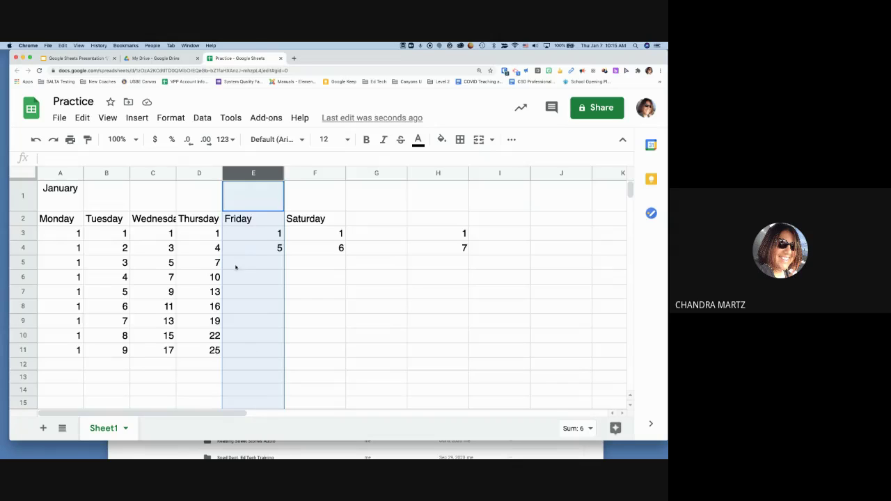
{"action": "right_click", "coordinate": [258, 178]}
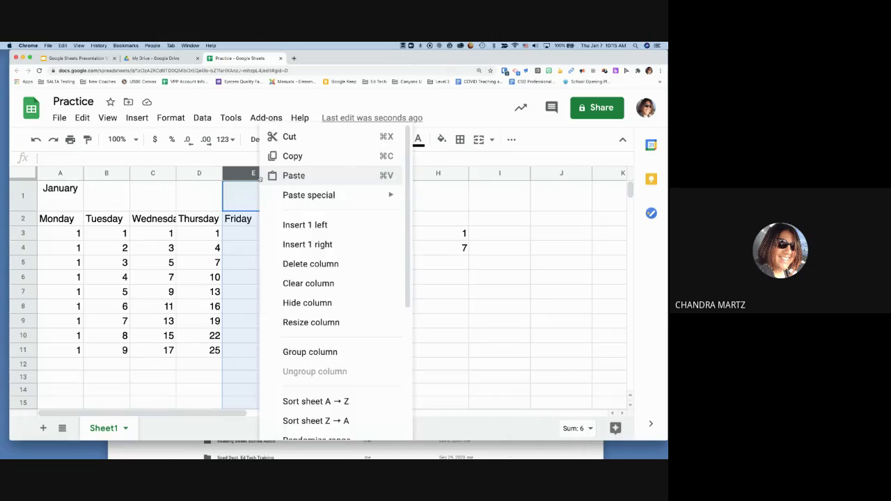
{"action": "left_click", "coordinate": [295, 284]}
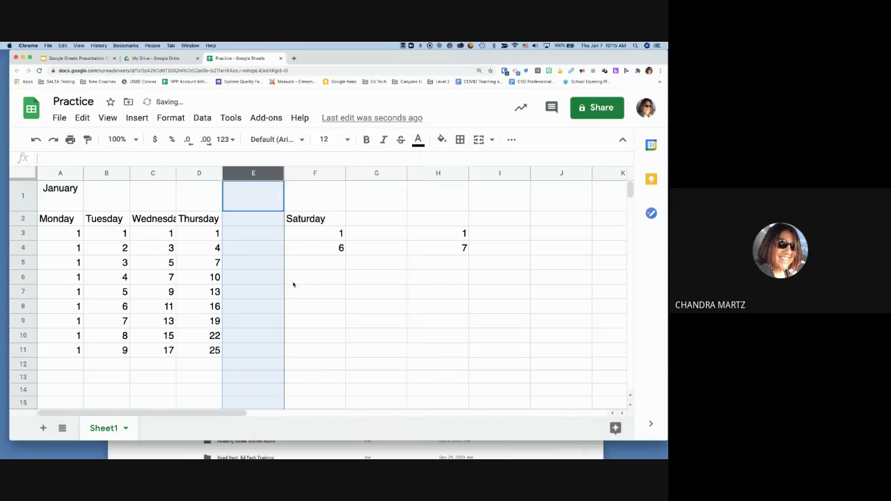
{"action": "left_click", "coordinate": [259, 174]}
{"action": "right_click", "coordinate": [261, 173]}
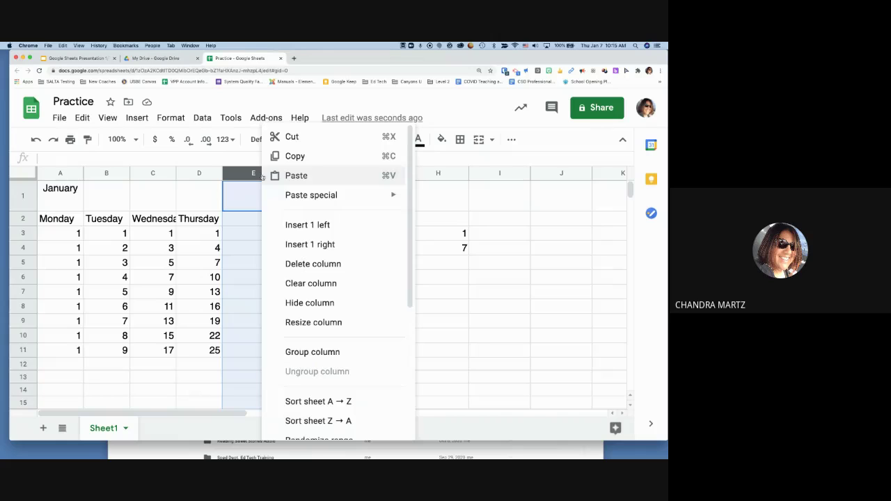
{"action": "left_click", "coordinate": [297, 265]}
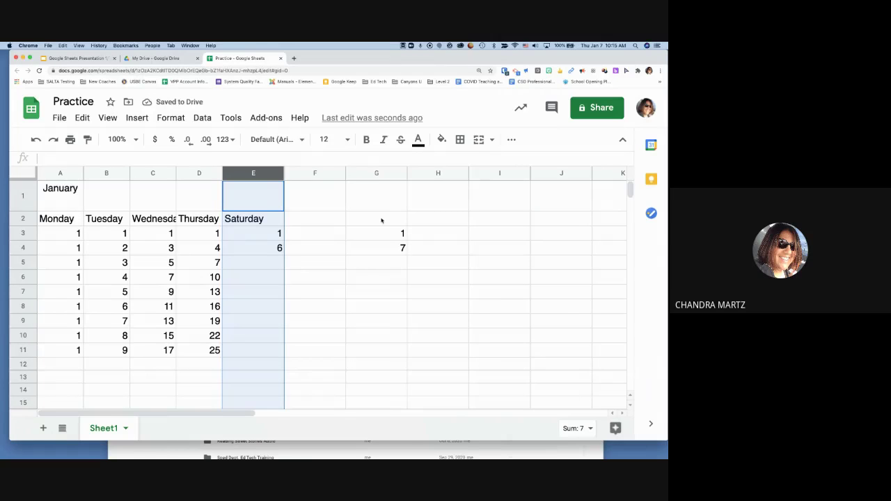
- Clear the stray numbers 1 and 7 from column G
{"action": "left_click", "coordinate": [378, 173]}
{"action": "key", "text": "Delete"}
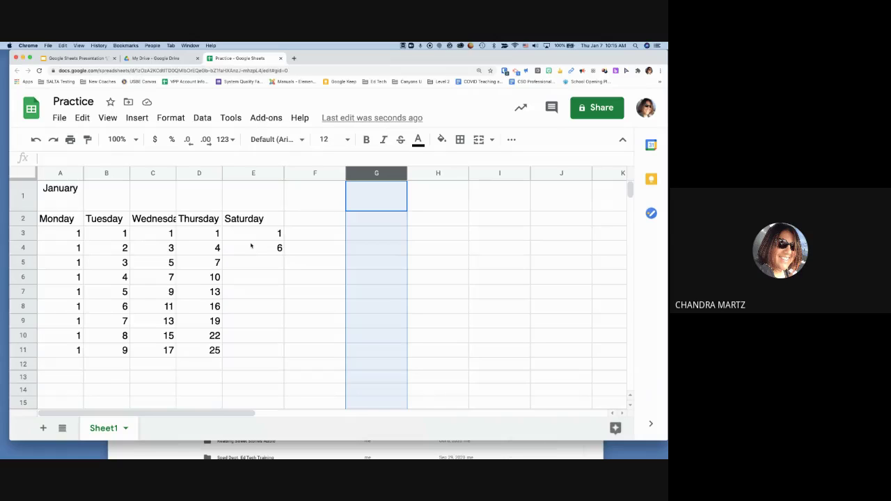
{"action": "left_click", "coordinate": [125, 249]}
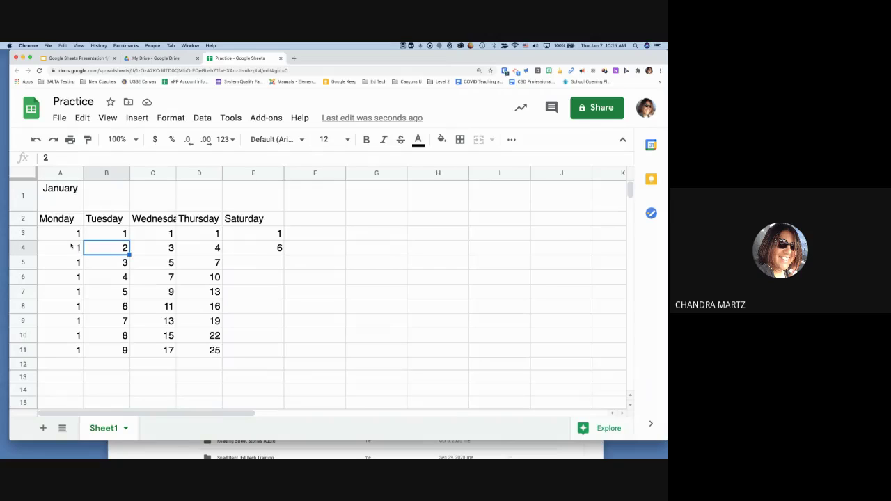
- Delete the values 1 and 6 in E3:E4 and the Saturday heading in column E
{"action": "left_click_drag", "start_coordinate": [50, 234], "coordinate": [82, 245]}
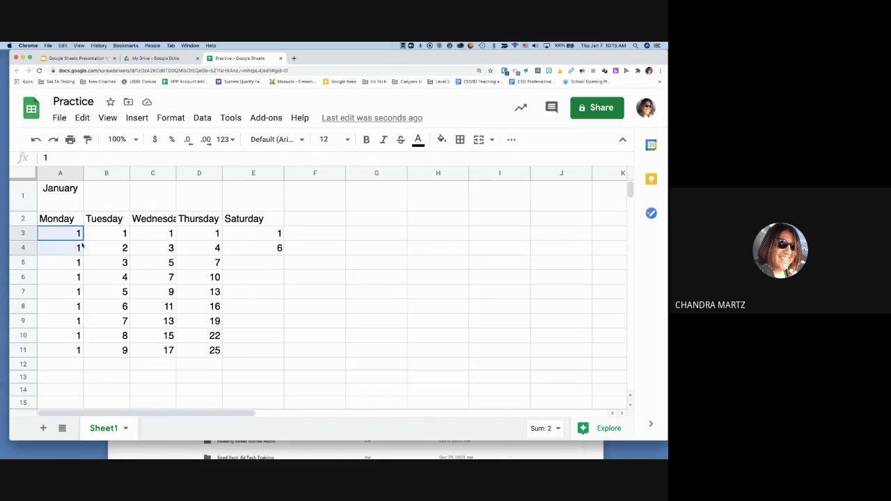
{"action": "left_click", "coordinate": [75, 240]}
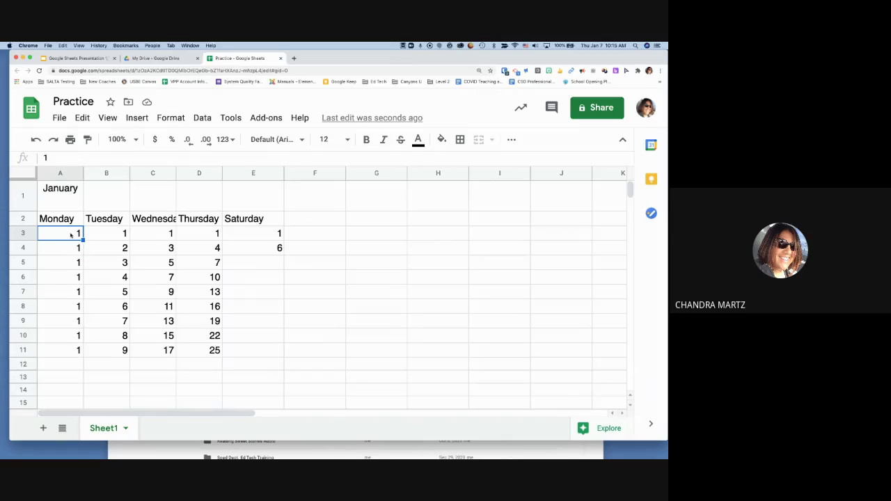
{"action": "left_click_drag", "start_coordinate": [243, 238], "coordinate": [246, 251]}
{"action": "key", "text": "Delete"}
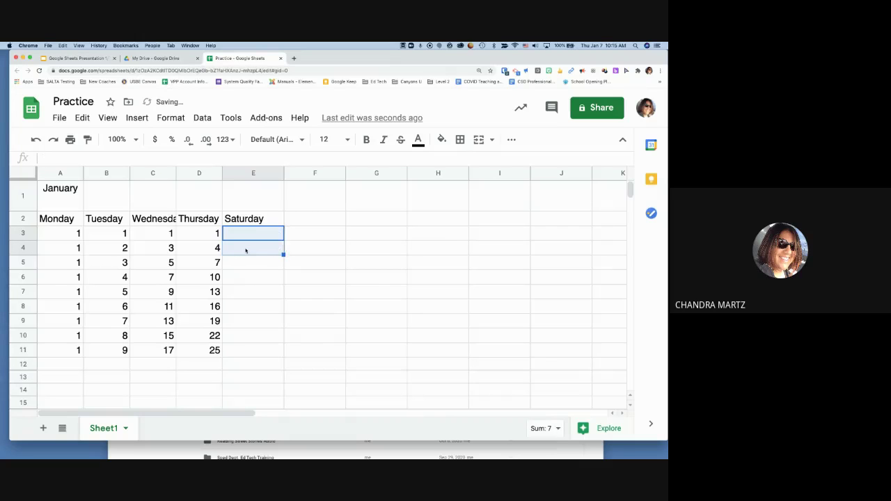
{"action": "left_click", "coordinate": [67, 235]}
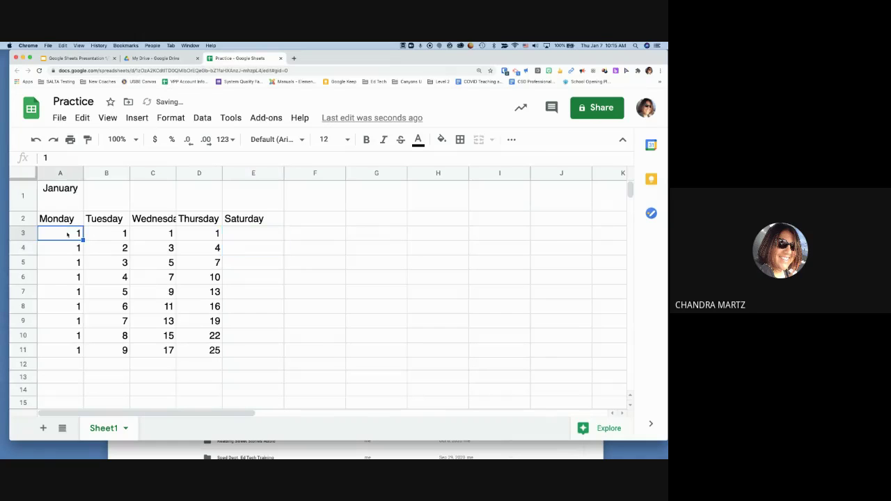
{"action": "left_click", "coordinate": [243, 172]}
{"action": "key", "text": "Delete"}
{"action": "left_click", "coordinate": [199, 262]}
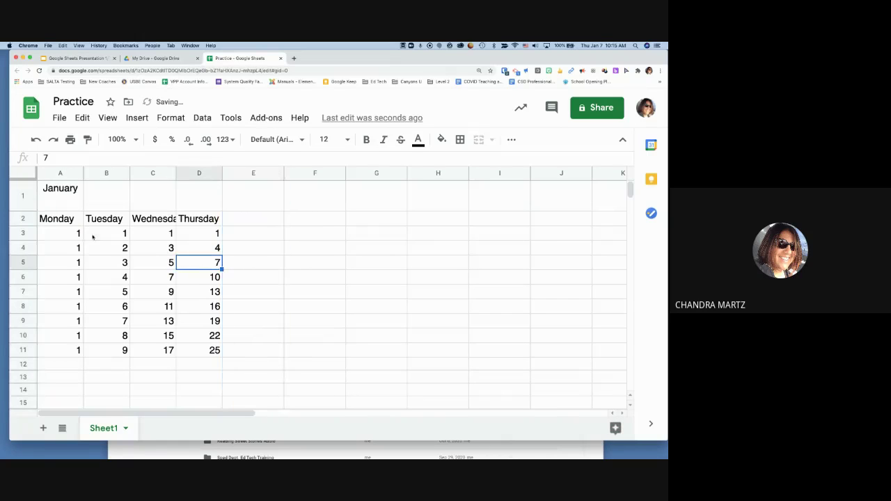
{"action": "left_click", "coordinate": [45, 235]}
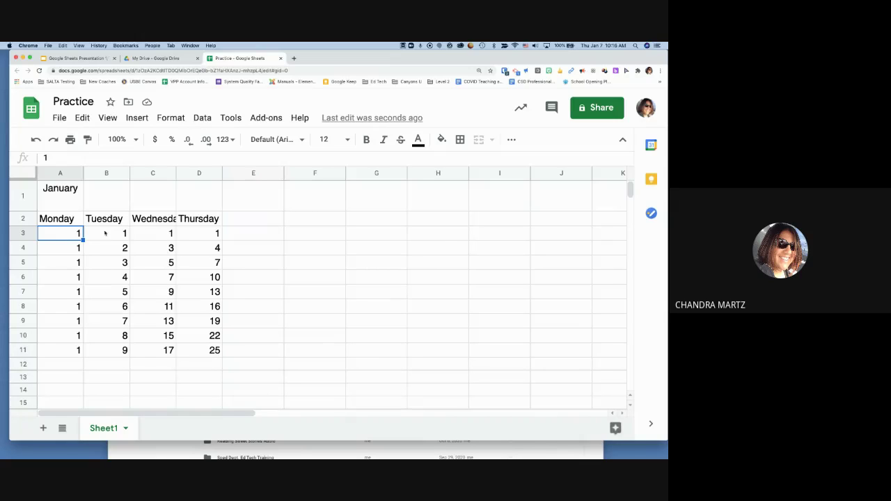
- Enter =sum(A3:D3) in E3 as the first row total
{"action": "left_click", "coordinate": [236, 235]}
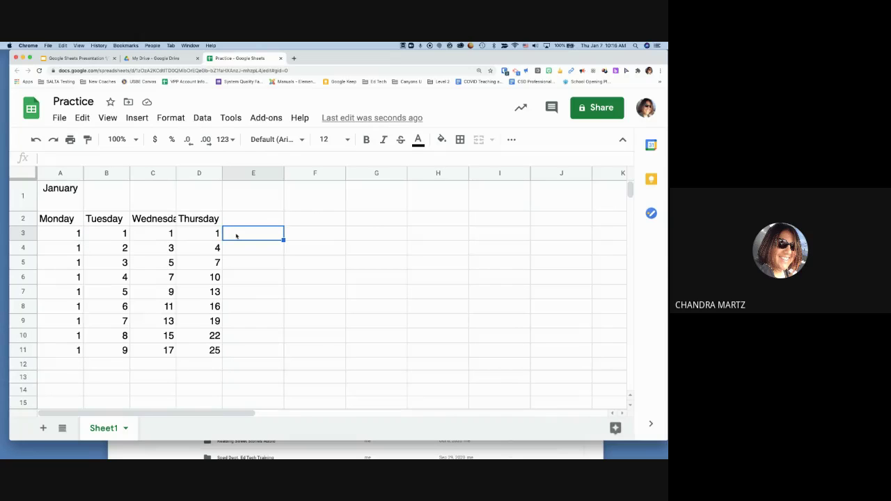
{"action": "type", "text": "="}
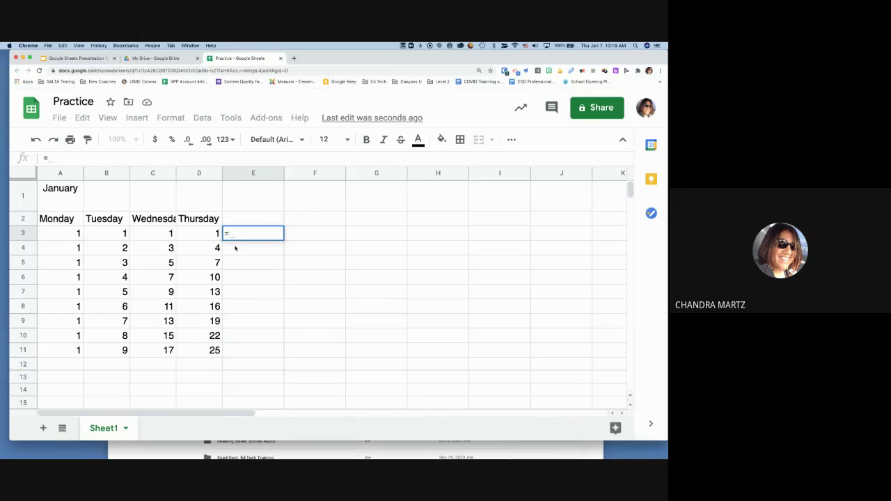
{"action": "type", "text": "s"}
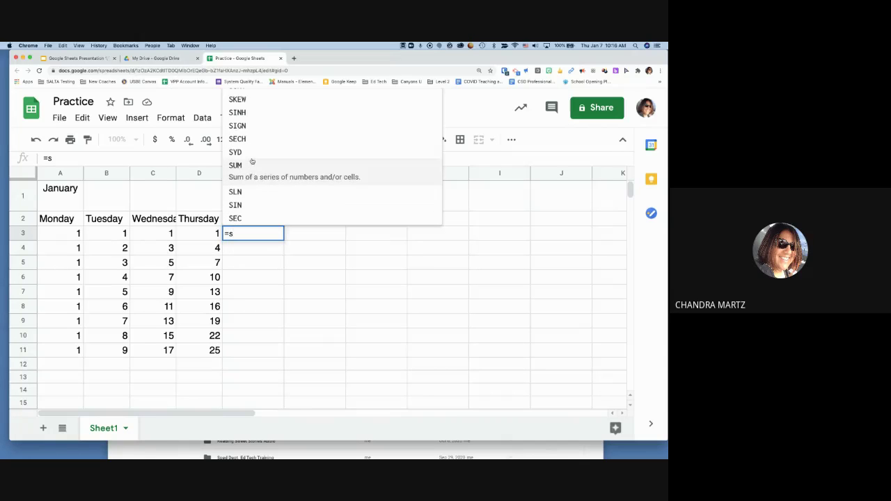
{"action": "type", "text": "um"}
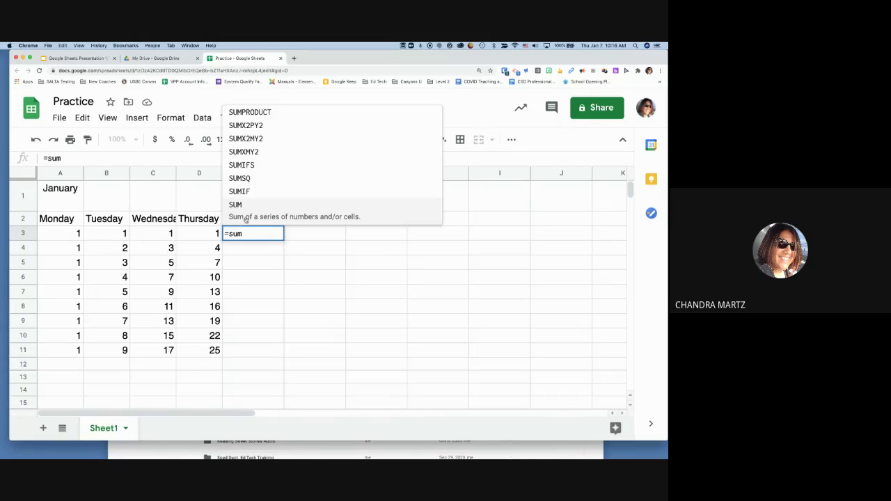
{"action": "type", "text": "("}
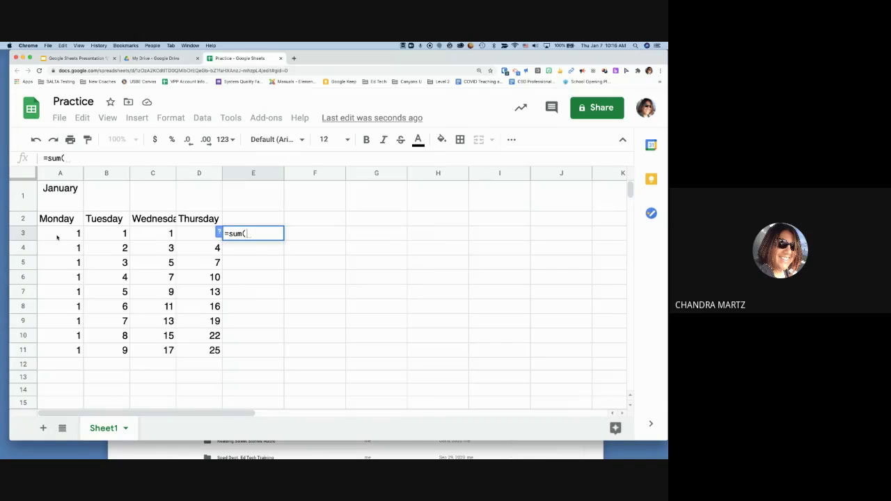
{"action": "left_click_drag", "start_coordinate": [57, 237], "coordinate": [183, 230]}
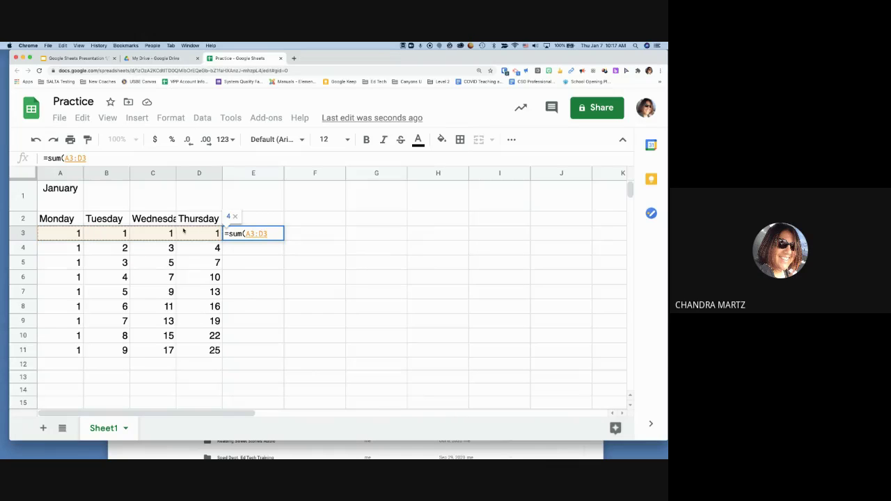
{"action": "type", "text": ")"}
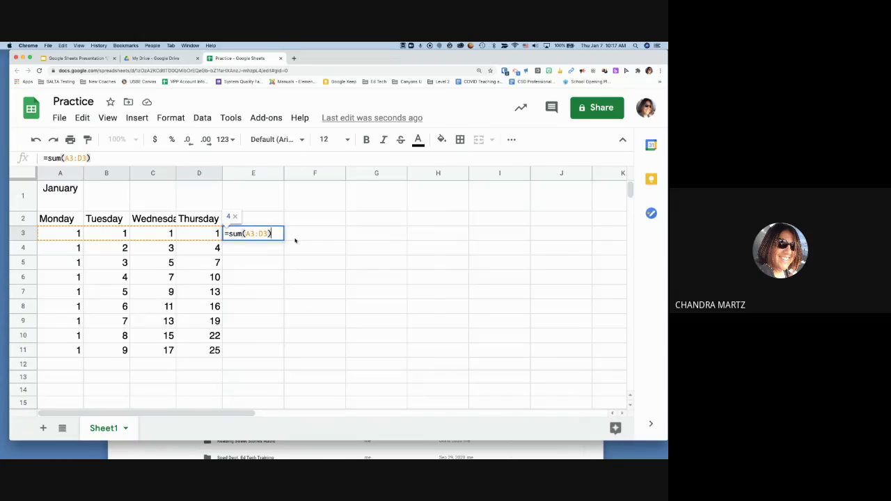
{"action": "key", "text": "Return"}
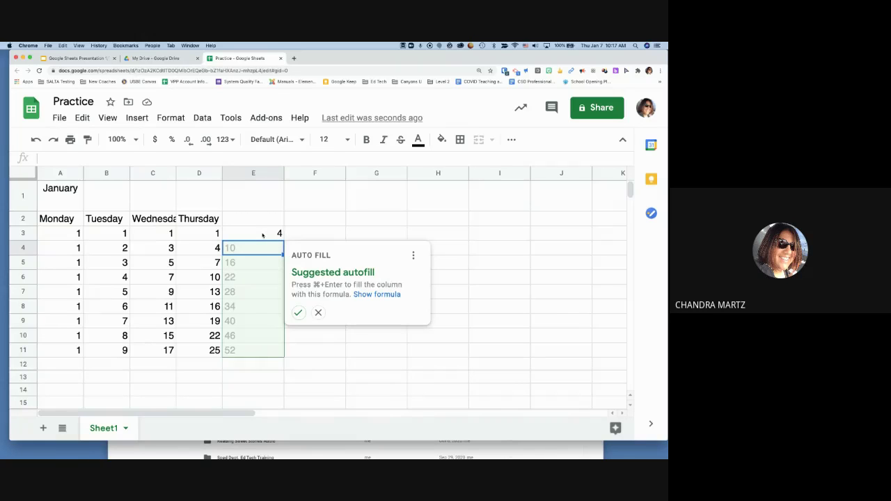
- Change the value in D3 to 3
{"action": "left_click", "coordinate": [200, 238]}
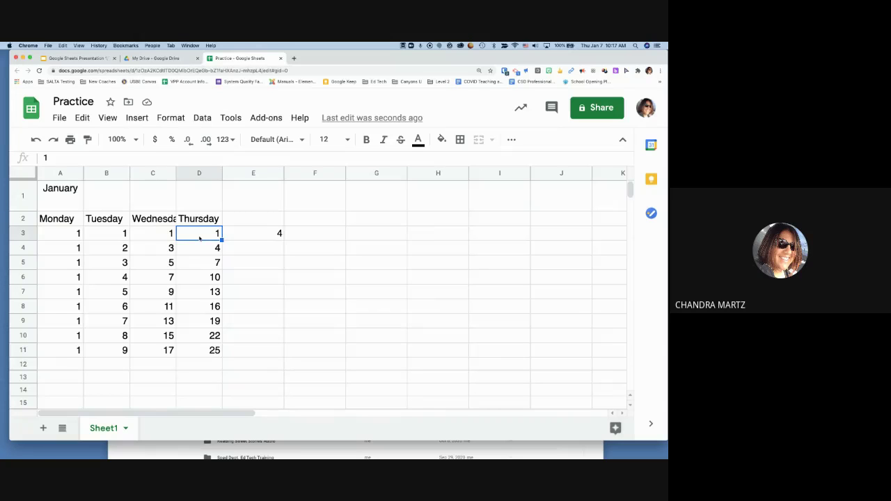
{"action": "type", "text": "3"}
{"action": "left_click", "coordinate": [274, 249]}
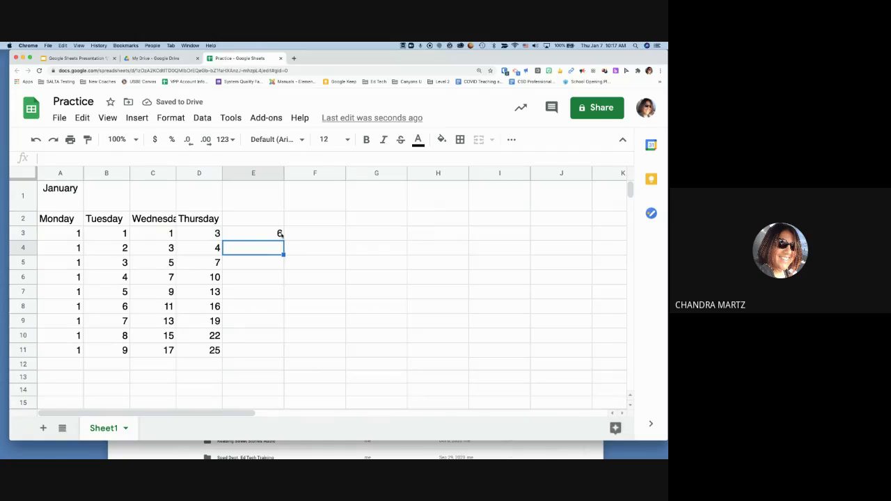
- Check E3's total against A3:D3, then fill the formula down through E11
{"action": "left_click", "coordinate": [279, 234]}
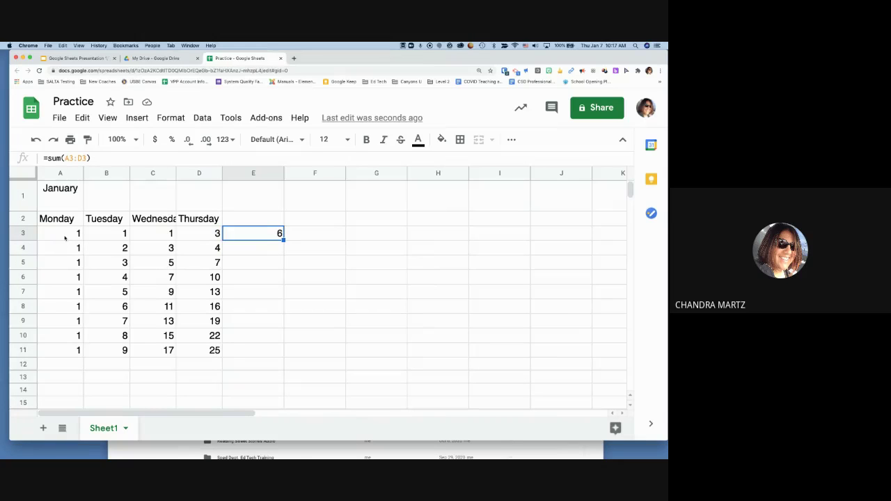
{"action": "left_click_drag", "start_coordinate": [66, 236], "coordinate": [194, 234]}
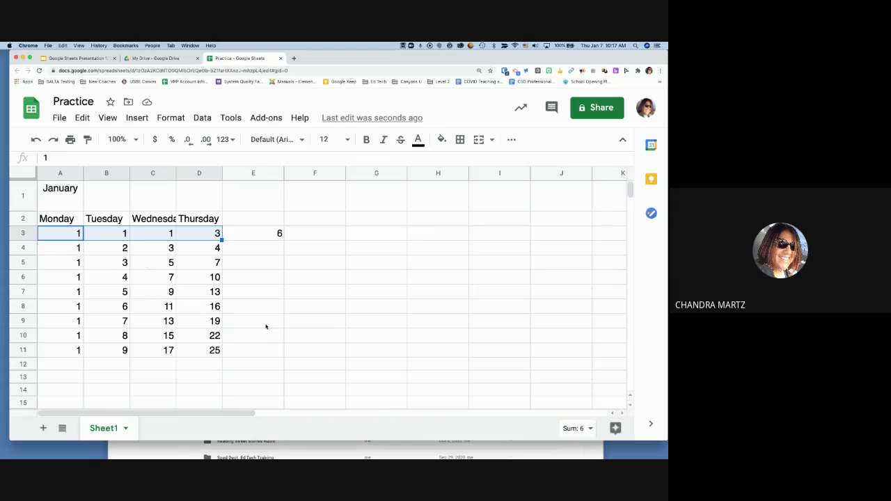
{"action": "left_click", "coordinate": [261, 234]}
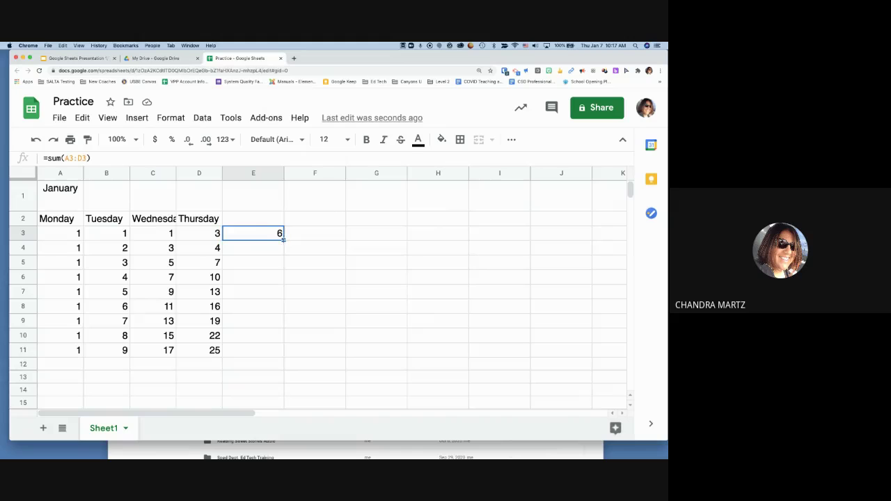
{"action": "left_click_drag", "start_coordinate": [283, 239], "coordinate": [277, 352]}
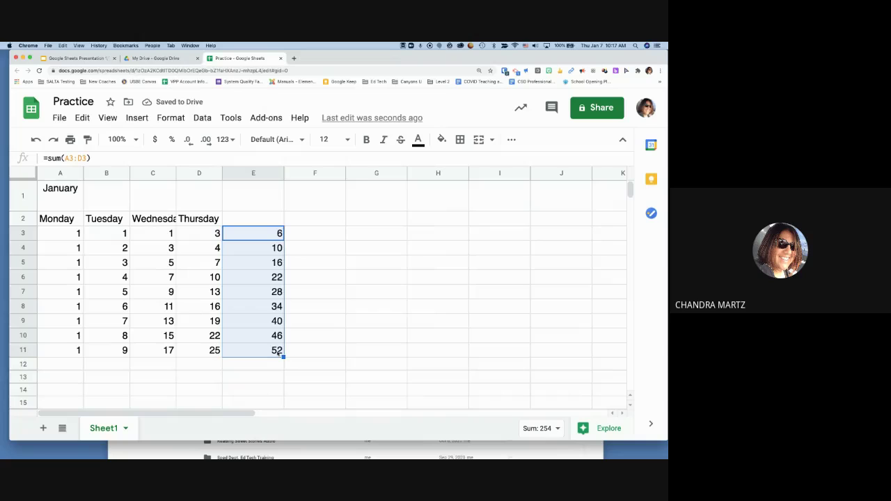
{"action": "left_click", "coordinate": [168, 320]}
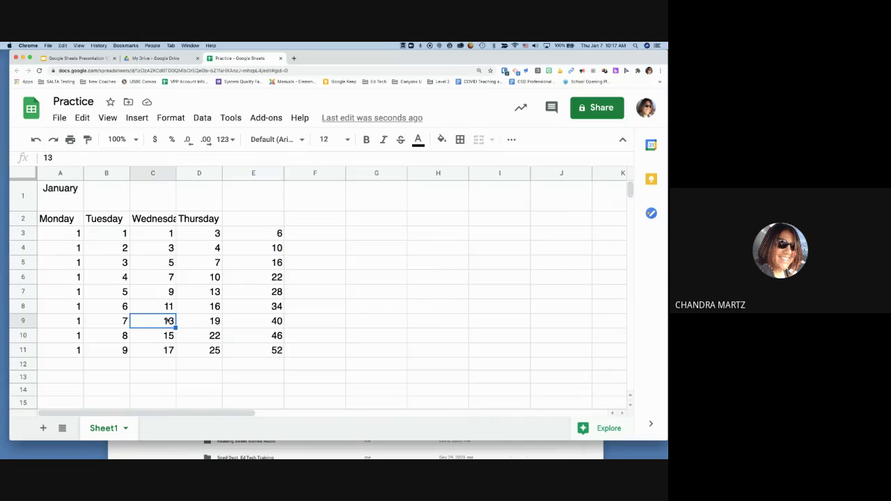
- Enter 20 in C9 and 15 in C6, updating their row totals to 47 and 30
{"action": "type", "text": "20"}
{"action": "left_click", "coordinate": [167, 277]}
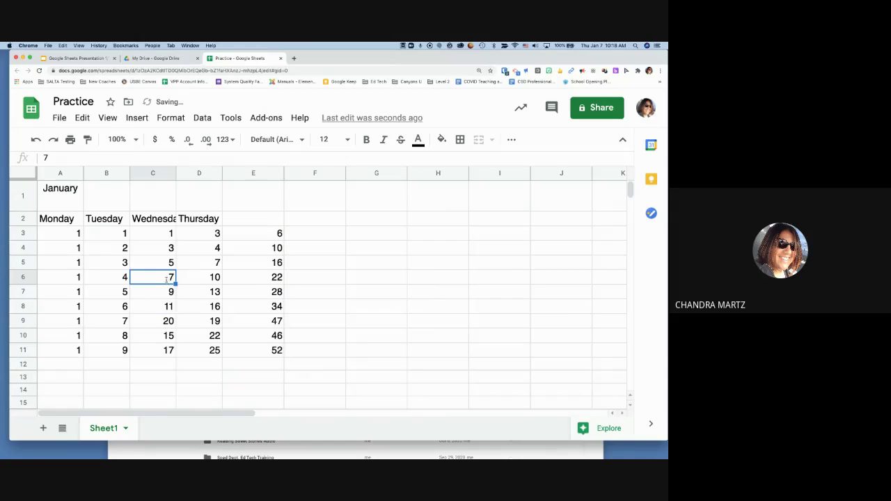
{"action": "type", "text": "15"}
{"action": "left_click", "coordinate": [202, 321]}
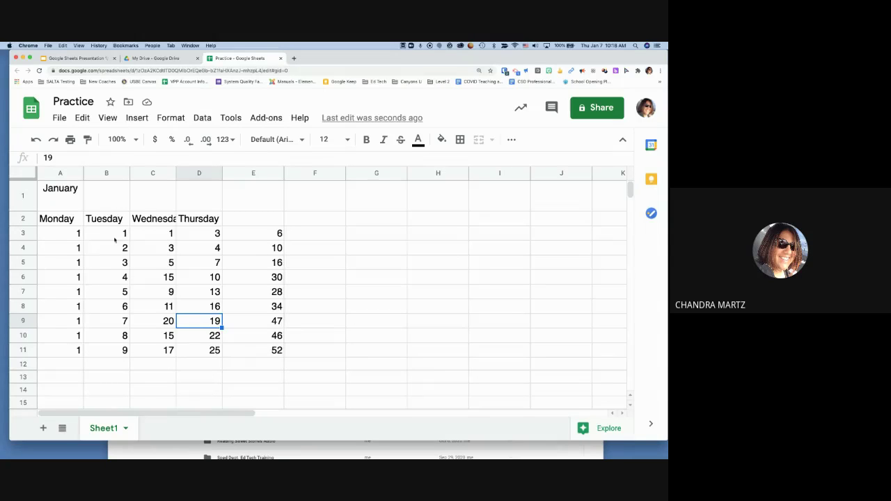
- Enter =AVERAGE(B3:B11) in B12, giving a Tuesday average of 5
{"action": "left_click", "coordinate": [110, 368]}
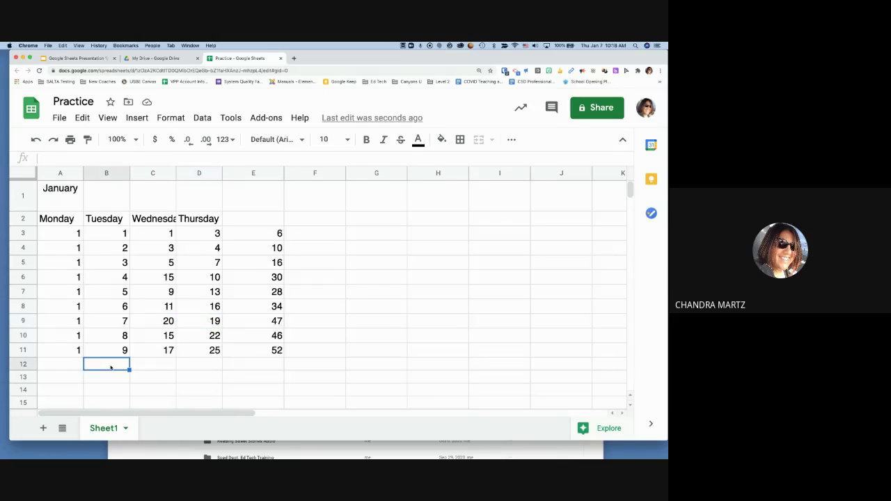
{"action": "type", "text": "="}
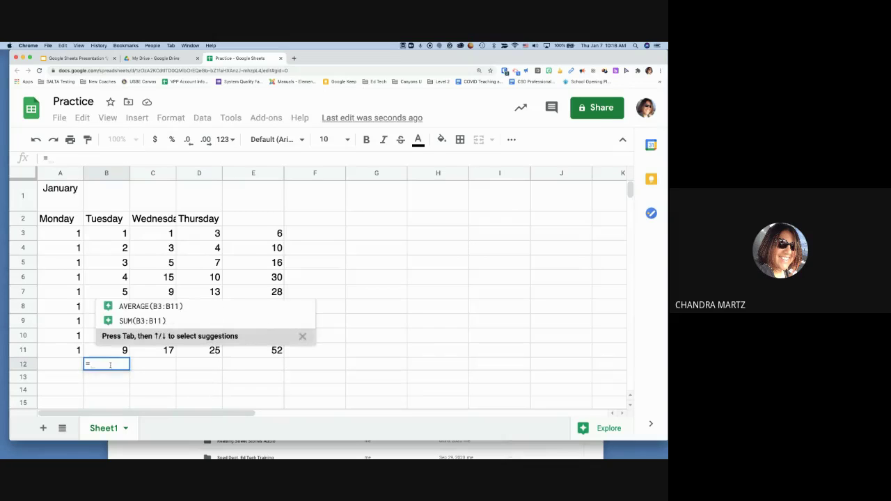
{"action": "type", "text": "aver"}
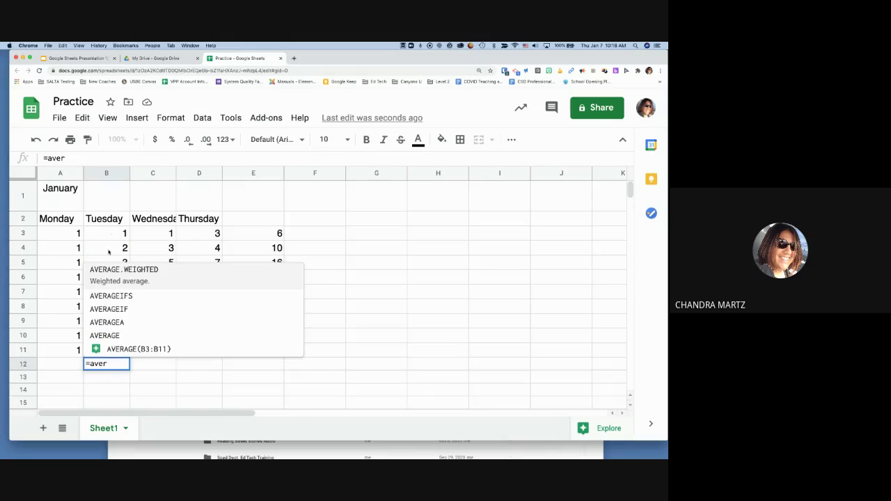
{"action": "left_click", "coordinate": [101, 349]}
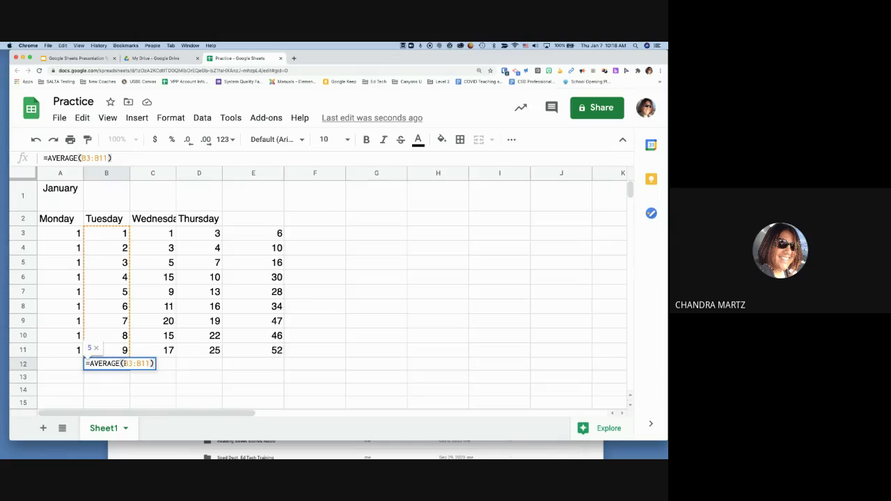
{"action": "key", "text": "Return"}
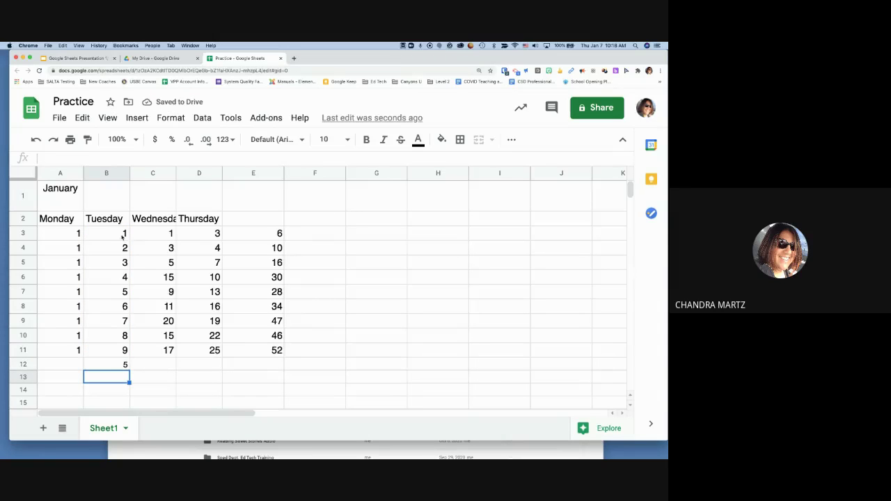
- Fill B12's average formula across to C12 and D12 and select C12:D12
{"action": "left_click", "coordinate": [124, 365]}
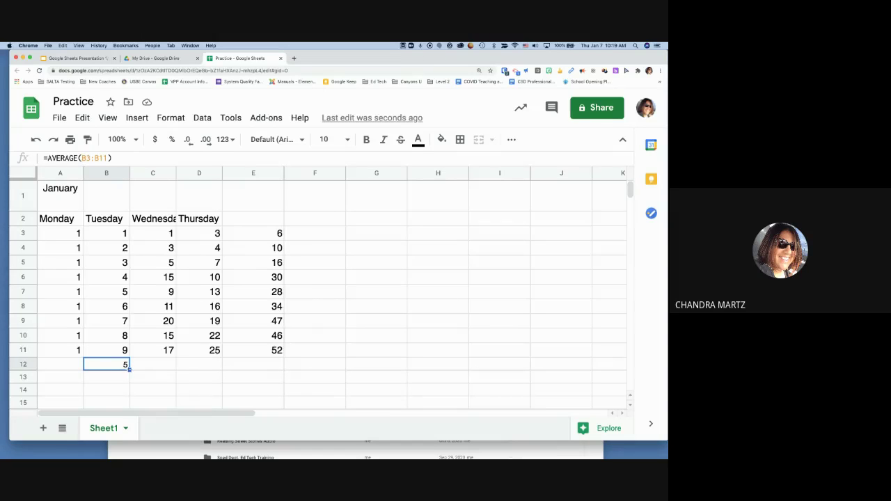
{"action": "left_click_drag", "start_coordinate": [129, 370], "coordinate": [216, 367]}
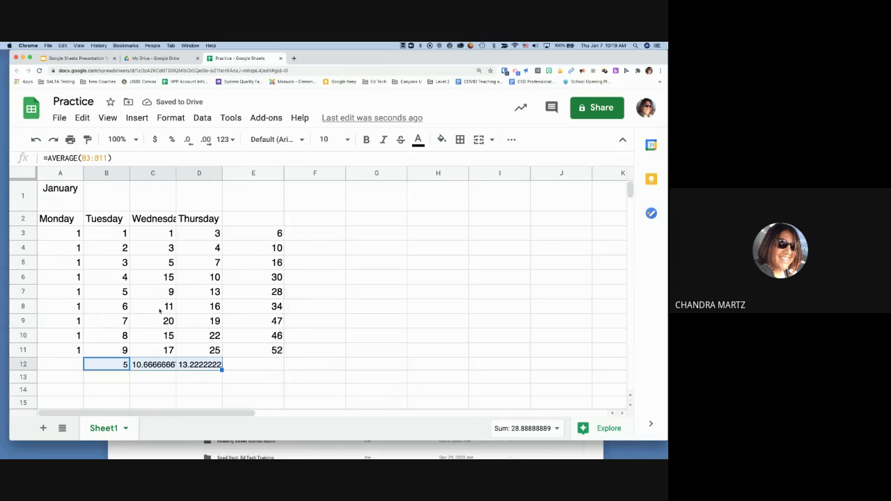
{"action": "left_click", "coordinate": [148, 370]}
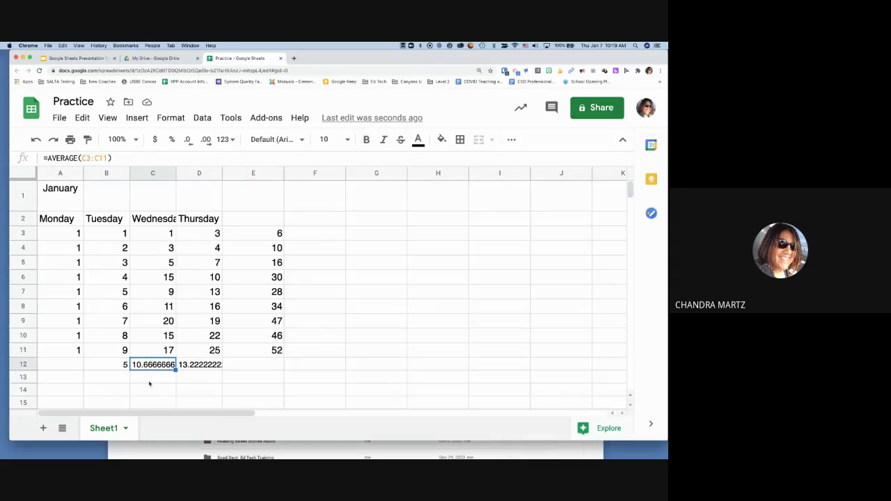
{"action": "left_click", "coordinate": [215, 366], "text": "shift"}
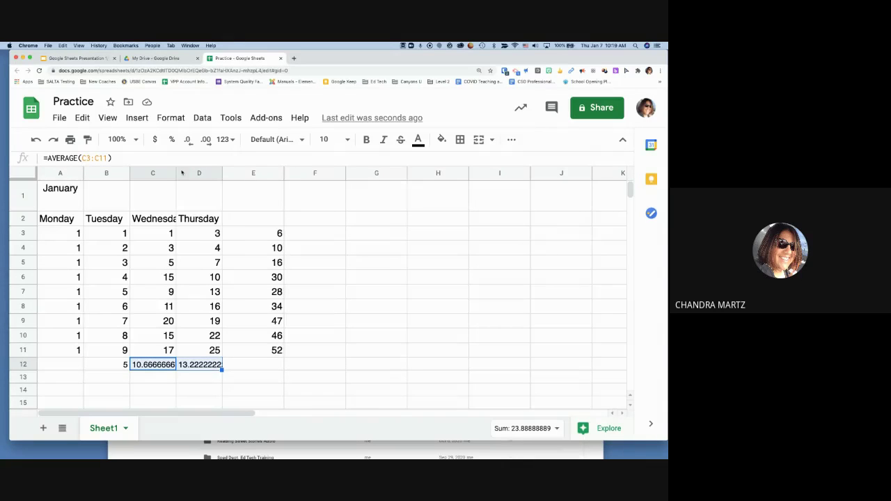
- Adjust the decimals so the Wednesday and Thursday averages show 10.67 and 13.22
{"action": "left_click", "coordinate": [188, 139]}
{"action": "left_click", "coordinate": [188, 140]}
{"action": "left_click", "coordinate": [189, 140]}
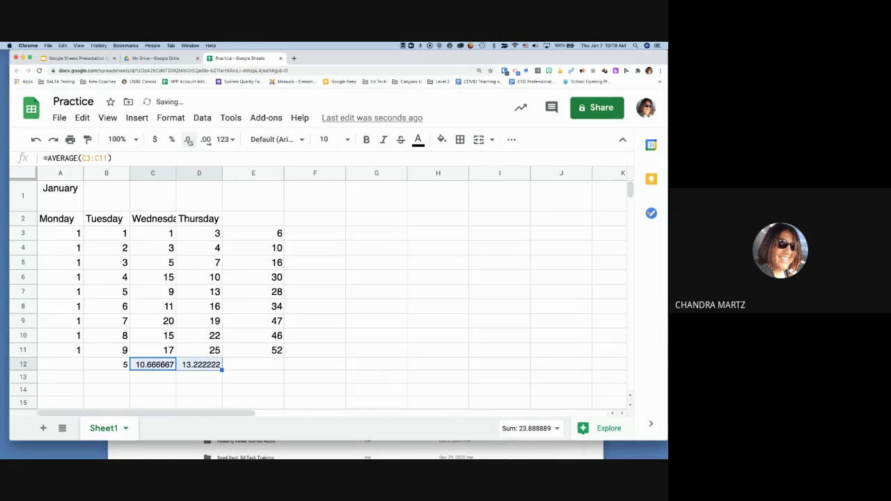
{"action": "left_click", "coordinate": [188, 140]}
{"action": "left_click", "coordinate": [189, 140]}
{"action": "left_click", "coordinate": [189, 140]}
{"action": "left_click", "coordinate": [188, 140]}
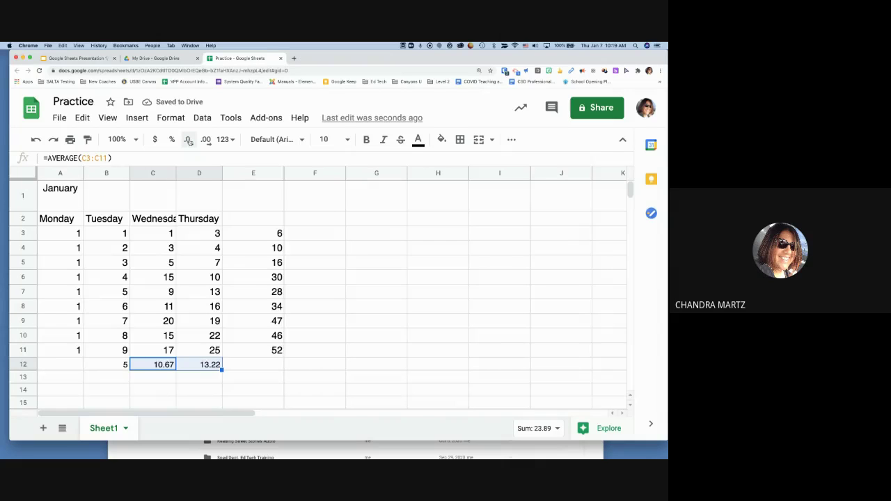
{"action": "left_click", "coordinate": [188, 140]}
{"action": "left_click", "coordinate": [189, 140]}
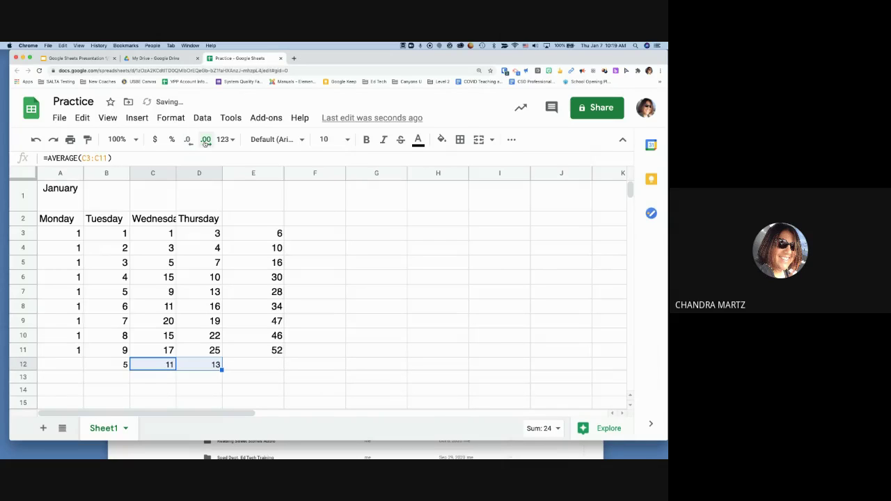
{"action": "left_click", "coordinate": [206, 140]}
{"action": "left_click", "coordinate": [205, 140]}
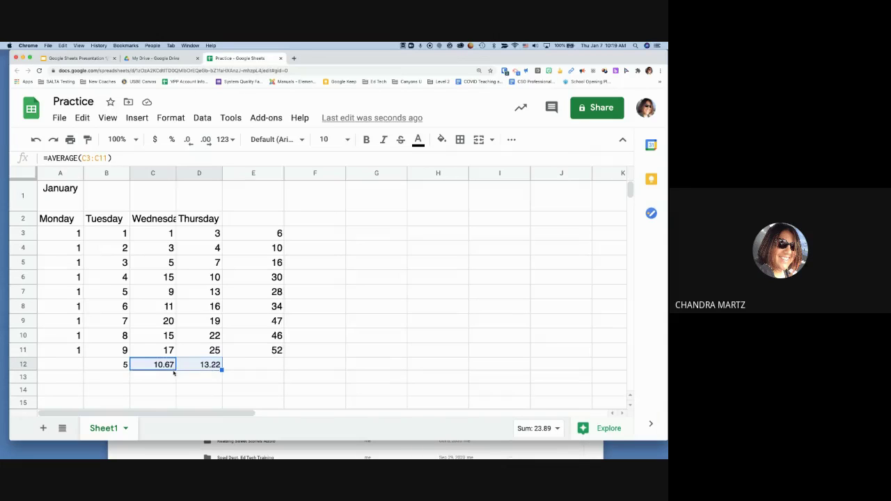
- Delete rows 1–2, the January title and weekday headings
{"action": "left_click", "coordinate": [67, 235]}
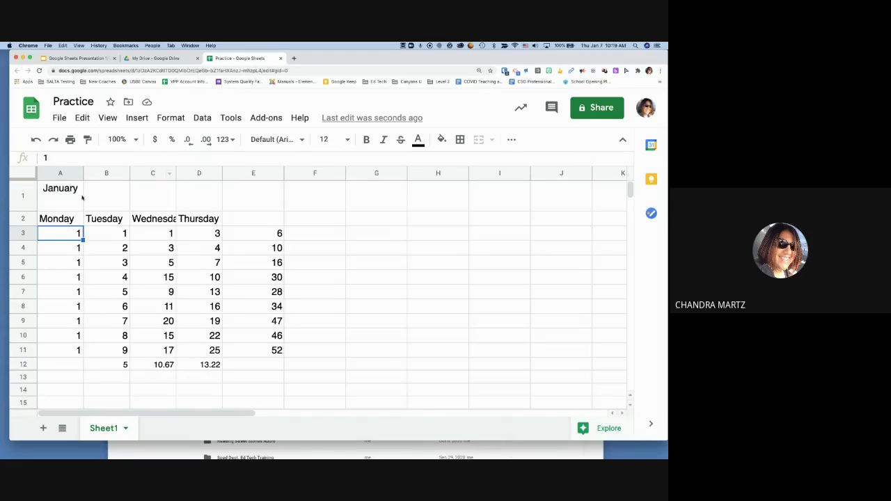
{"action": "left_click_drag", "start_coordinate": [22, 196], "coordinate": [23, 218]}
{"action": "right_click", "coordinate": [23, 218]}
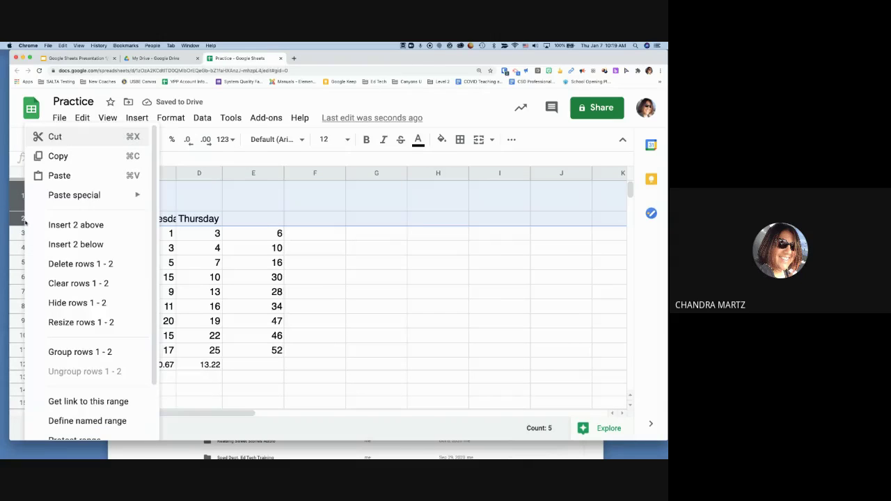
{"action": "left_click", "coordinate": [59, 263]}
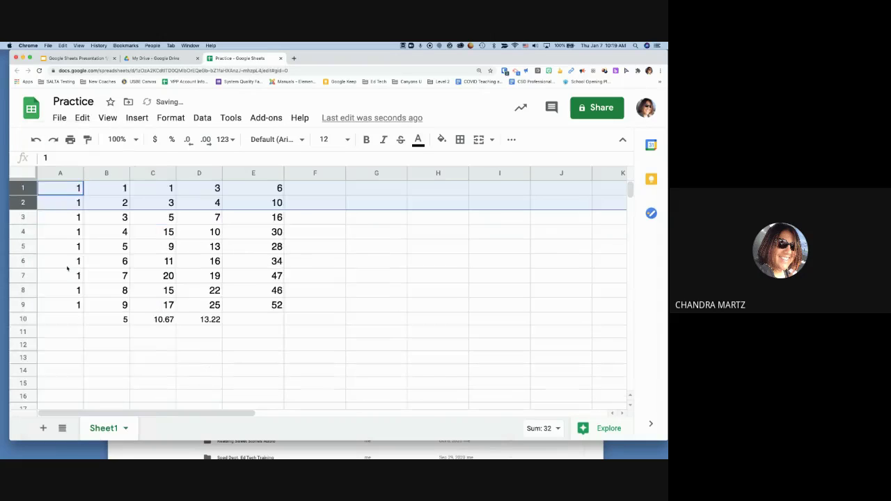
{"action": "left_click", "coordinate": [186, 218]}
- Change D6 to 2 and D8 to 5, then select D1:D9
{"action": "left_click", "coordinate": [208, 174]}
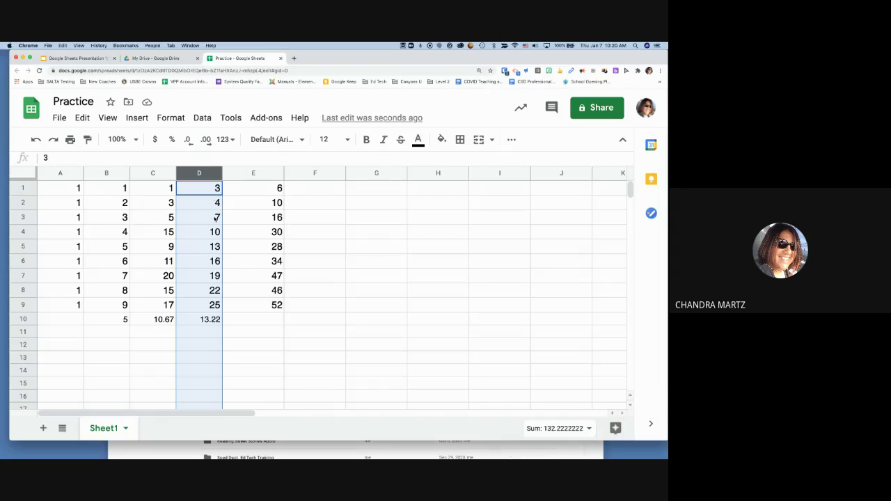
{"action": "left_click", "coordinate": [213, 261]}
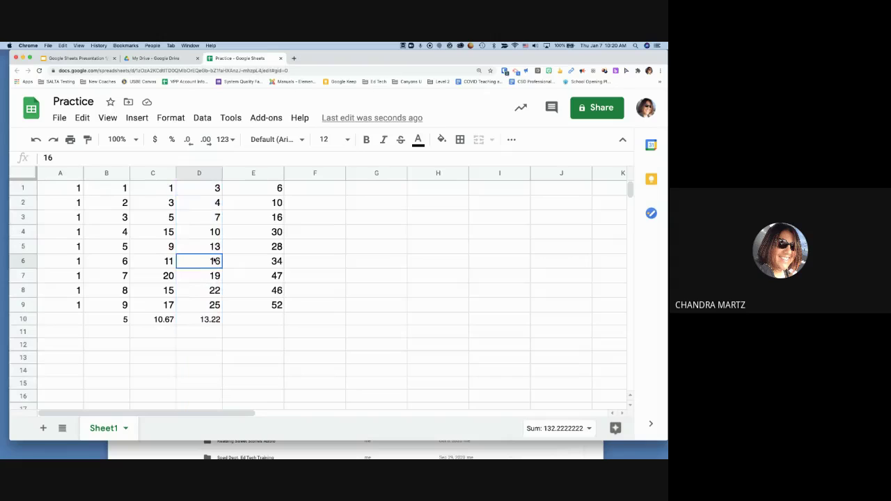
{"action": "type", "text": "2"}
{"action": "left_click", "coordinate": [213, 292]}
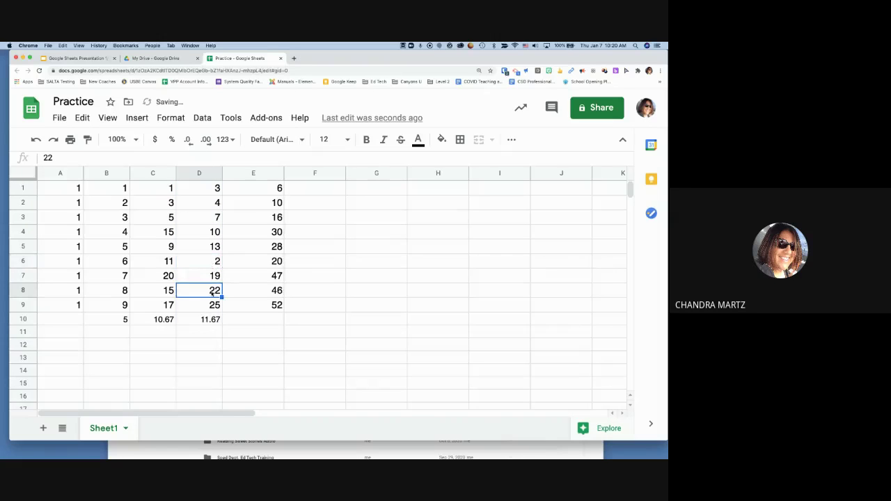
{"action": "type", "text": "5"}
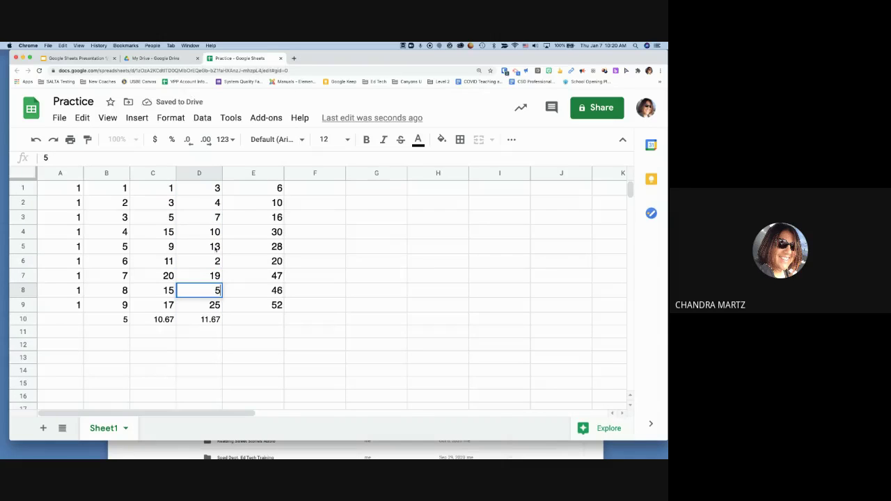
{"action": "left_click", "coordinate": [201, 202]}
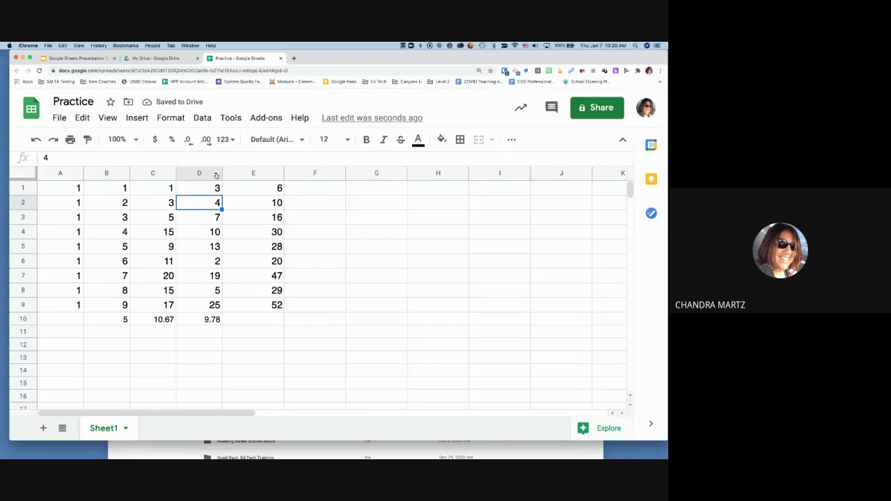
{"action": "left_click_drag", "start_coordinate": [209, 188], "coordinate": [209, 304]}
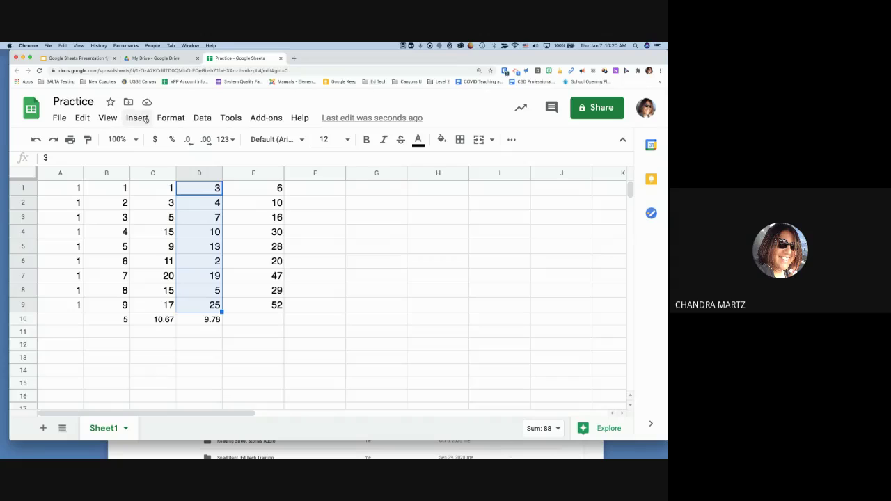
- Sort the whole sheet A→Z by column D, smallest value first
{"action": "right_click", "coordinate": [203, 195]}
{"action": "mouse_move", "coordinate": [203, 194]}
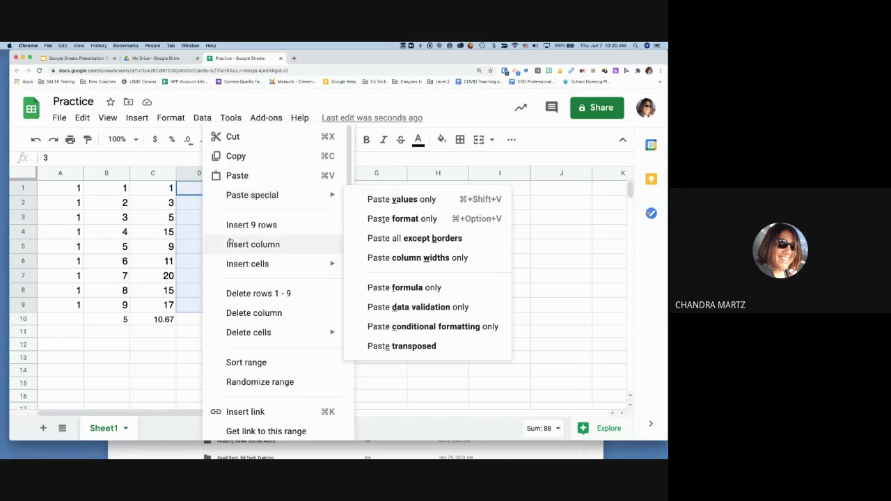
{"action": "scroll", "coordinate": [233, 240], "scroll_direction": "down", "scroll_amount": 5}
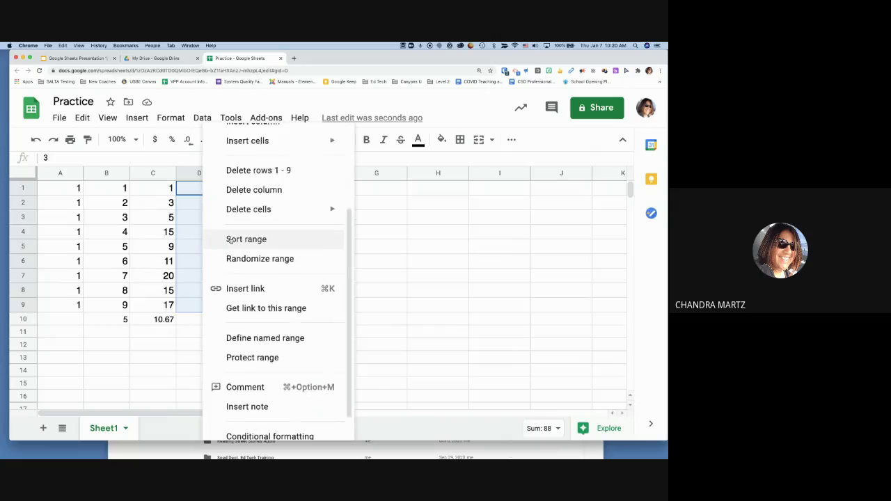
{"action": "scroll", "coordinate": [230, 240], "scroll_direction": "up", "scroll_amount": 5}
{"action": "left_click", "coordinate": [207, 173]}
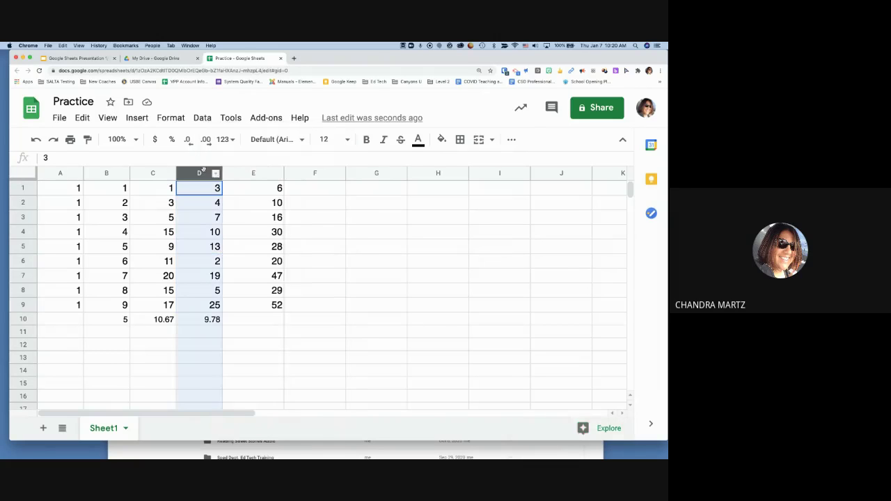
{"action": "right_click", "coordinate": [212, 176]}
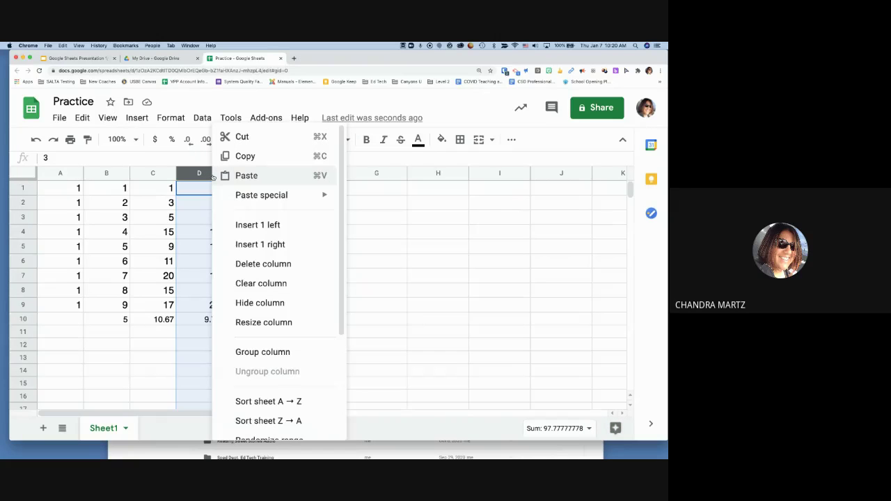
{"action": "left_click", "coordinate": [209, 174]}
{"action": "right_click", "coordinate": [212, 176]}
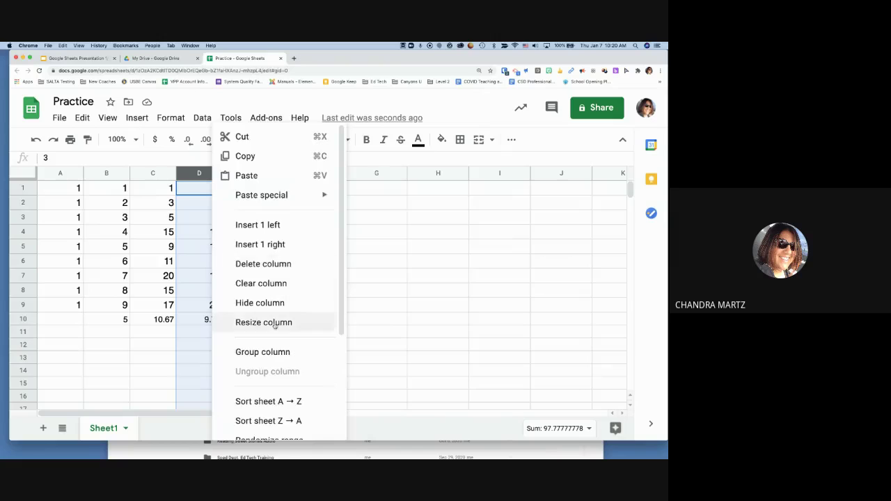
{"action": "scroll", "coordinate": [275, 325], "scroll_direction": "down", "scroll_amount": 3}
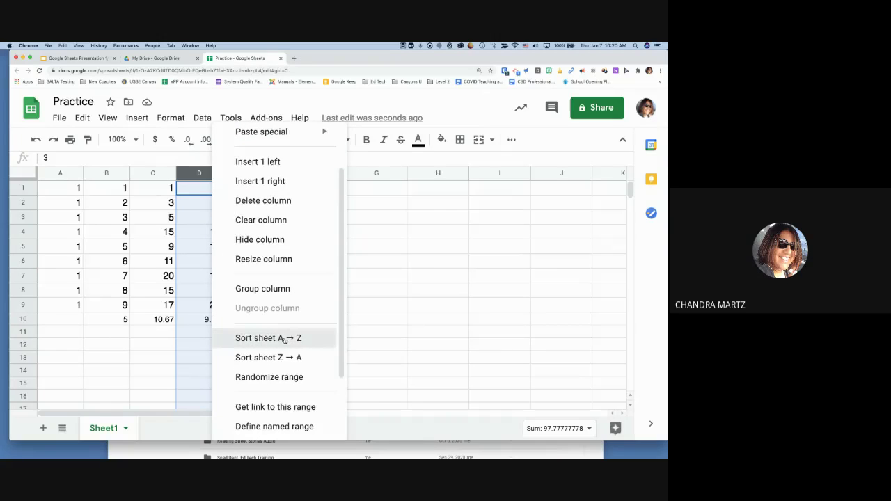
{"action": "left_click", "coordinate": [284, 339]}
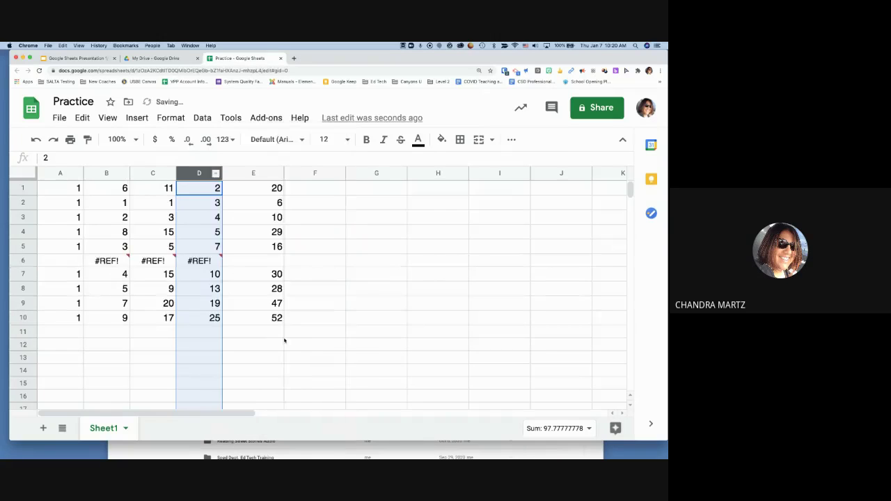
- Move the #REF! row below the numbers and edit D10's formula to average D1:D9
{"action": "left_click", "coordinate": [21, 261]}
{"action": "left_click_drag", "start_coordinate": [21, 261], "coordinate": [19, 329]}
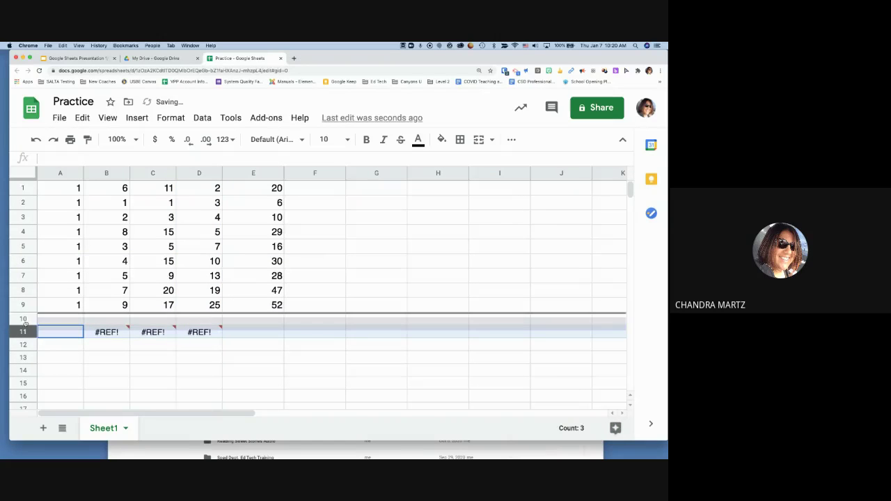
{"action": "left_click", "coordinate": [197, 310]}
{"action": "left_click", "coordinate": [197, 318]}
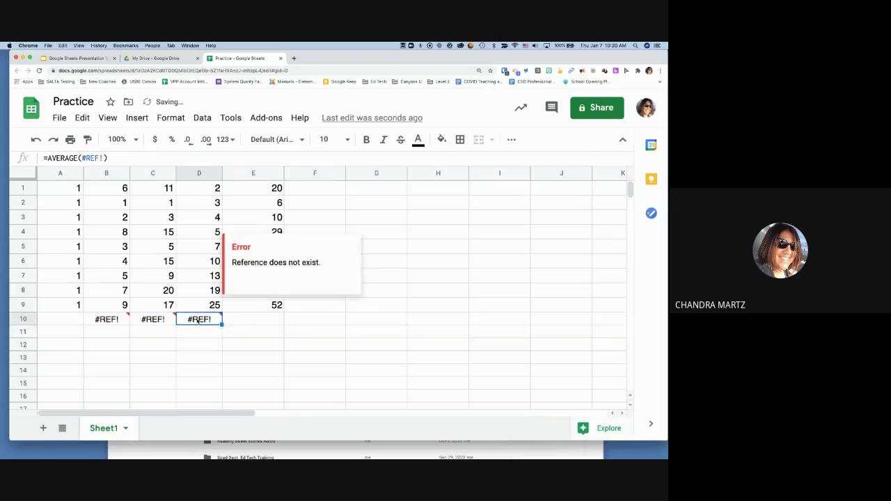
{"action": "double_click", "coordinate": [197, 318]}
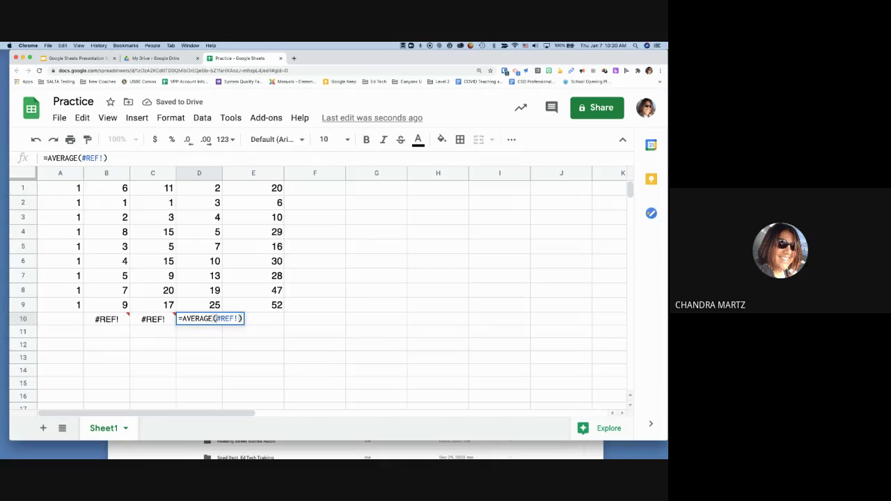
{"action": "left_click_drag", "start_coordinate": [216, 318], "coordinate": [236, 318]}
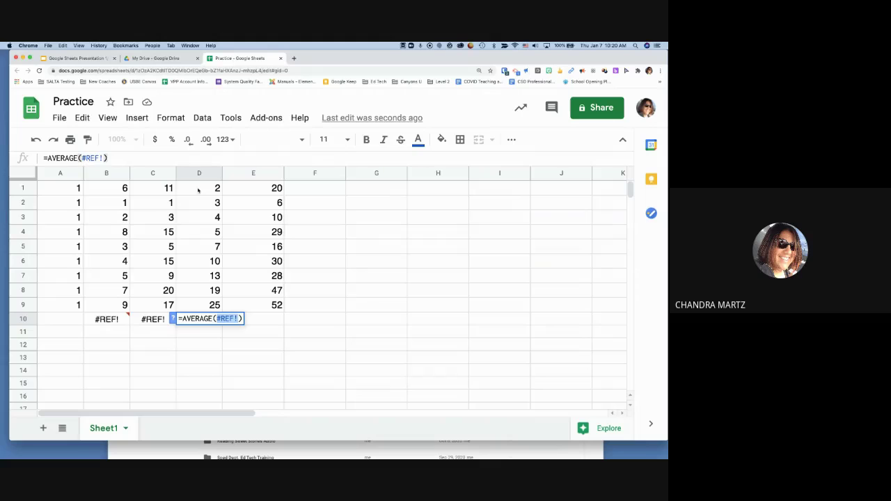
{"action": "left_click_drag", "start_coordinate": [198, 190], "coordinate": [199, 305]}
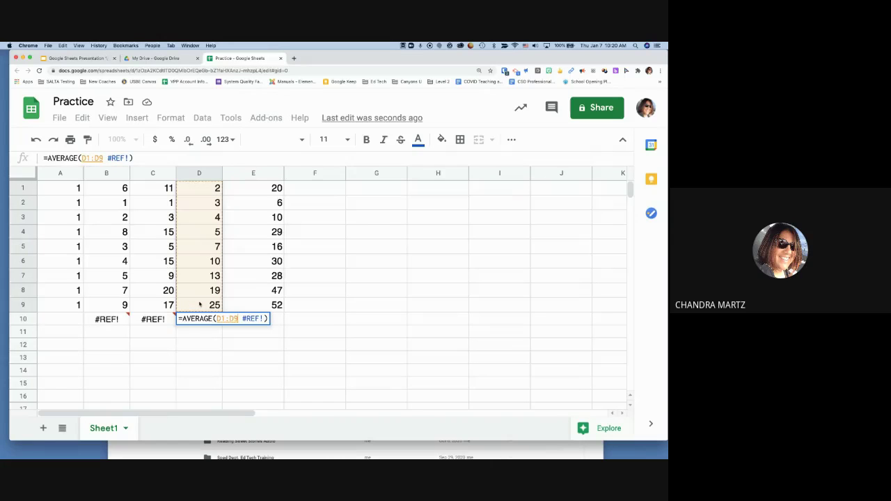
{"action": "key", "text": "Return"}
{"action": "left_click", "coordinate": [204, 319]}
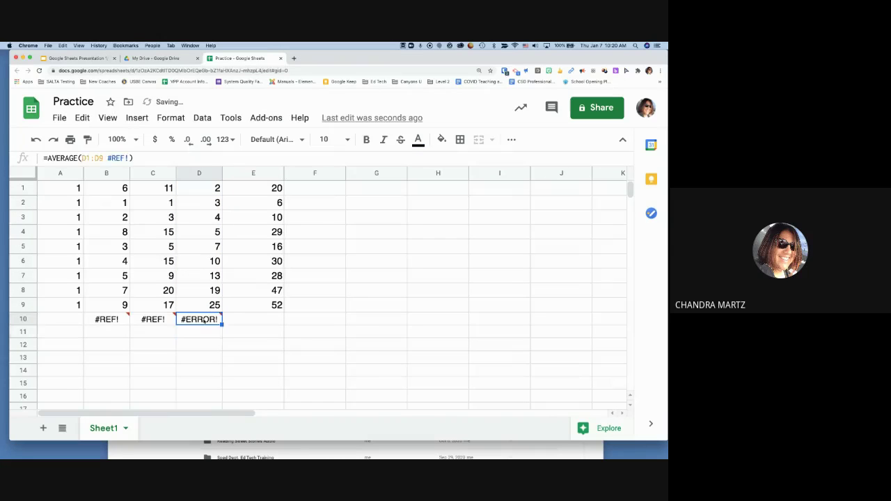
- Clear the #REF! errors from C10 and B10
{"action": "left_click", "coordinate": [153, 320]}
{"action": "key", "text": "BackSpace"}
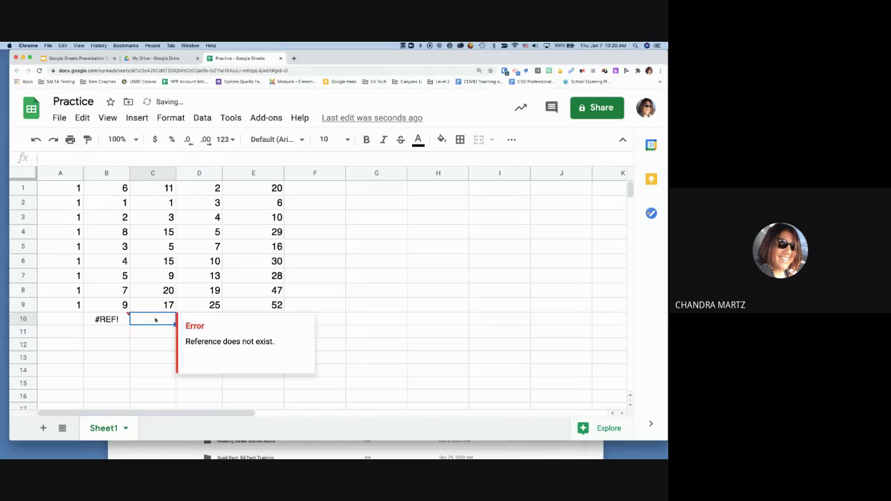
{"action": "left_click", "coordinate": [108, 320]}
{"action": "key", "text": "BackSpace"}
{"action": "left_click", "coordinate": [202, 203]}
{"action": "left_click_drag", "start_coordinate": [200, 186], "coordinate": [204, 233]}
- Enter =AVERAGE(D1:D9) in D10 from the autocomplete suggestion
{"action": "left_click", "coordinate": [203, 322]}
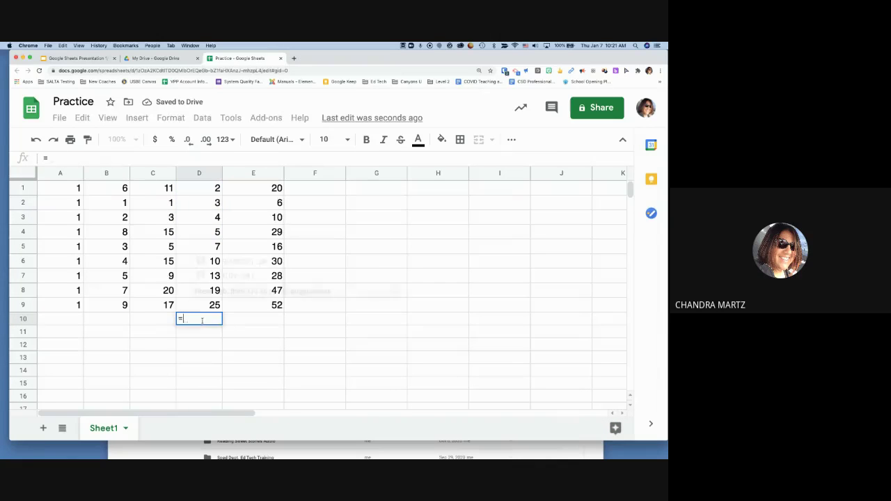
{"action": "type", "text": "=Av"}
{"action": "key", "text": "Up"}
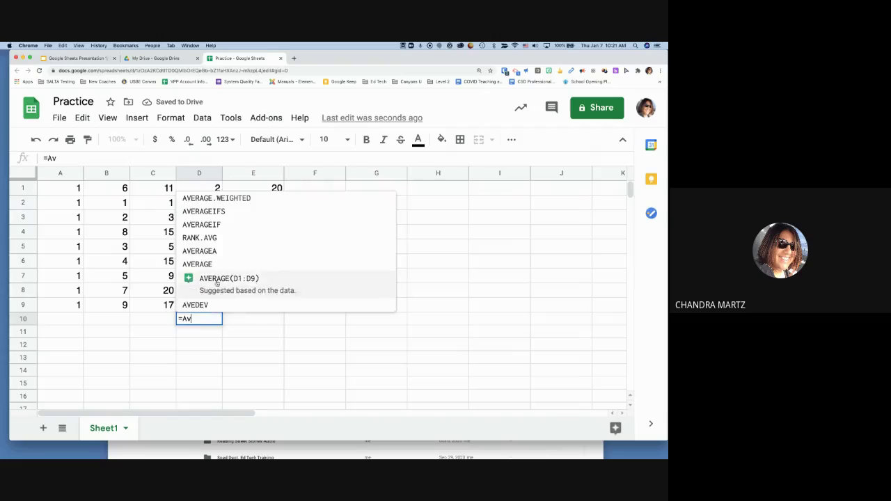
{"action": "key", "text": "Tab"}
- Commit D10's average so it shows 9.78, then select D1:D9
{"action": "key", "text": "Return"}
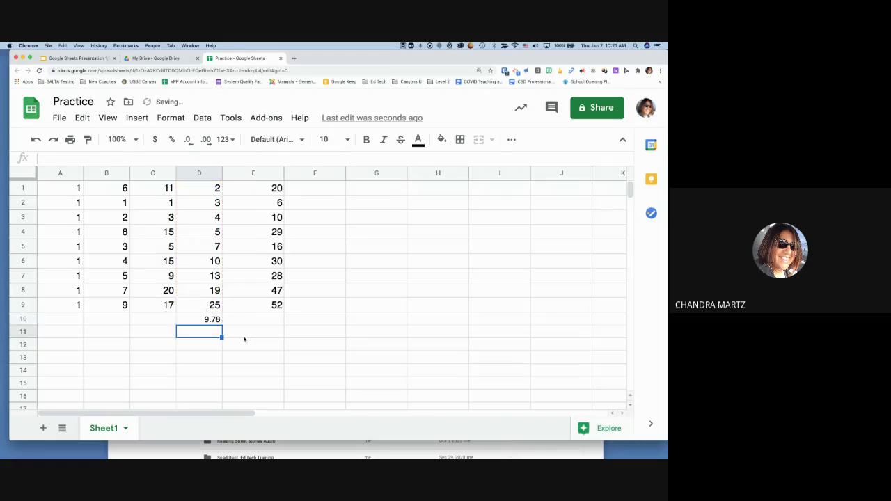
{"action": "left_click", "coordinate": [208, 191]}
{"action": "left_click_drag", "start_coordinate": [208, 190], "coordinate": [203, 304]}
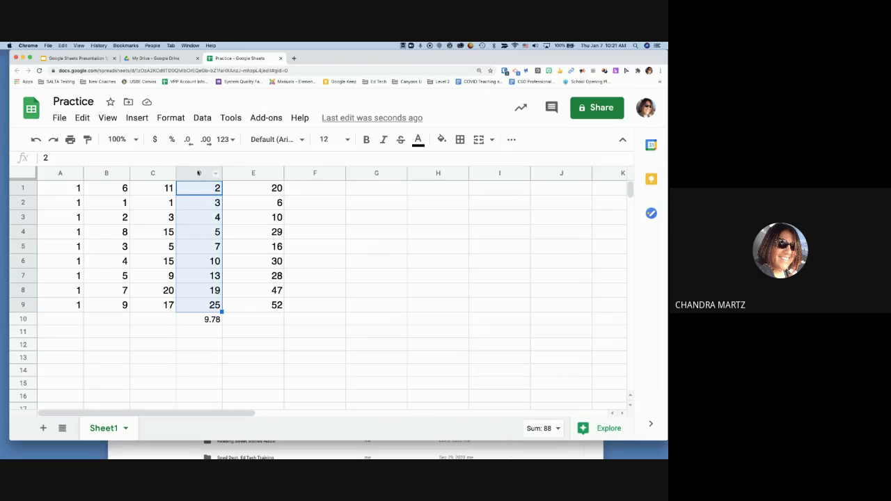
- Browse the Insert menu without choosing anything, then select the grid A1:E9
{"action": "left_click", "coordinate": [74, 188]}
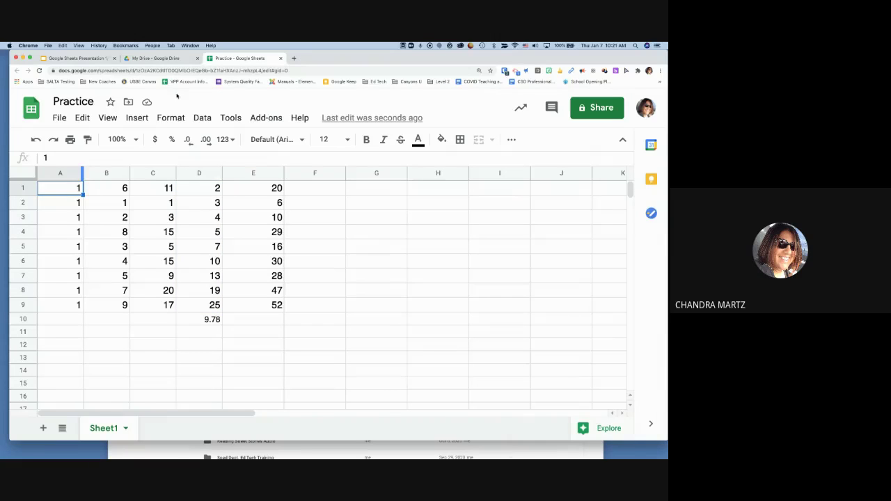
{"action": "left_click", "coordinate": [141, 119]}
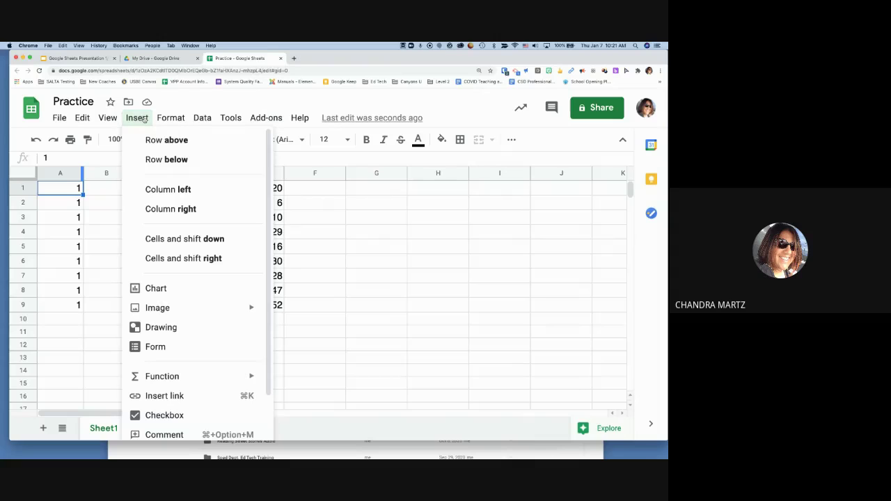
{"action": "scroll", "coordinate": [159, 220], "scroll_direction": "down", "scroll_amount": 3}
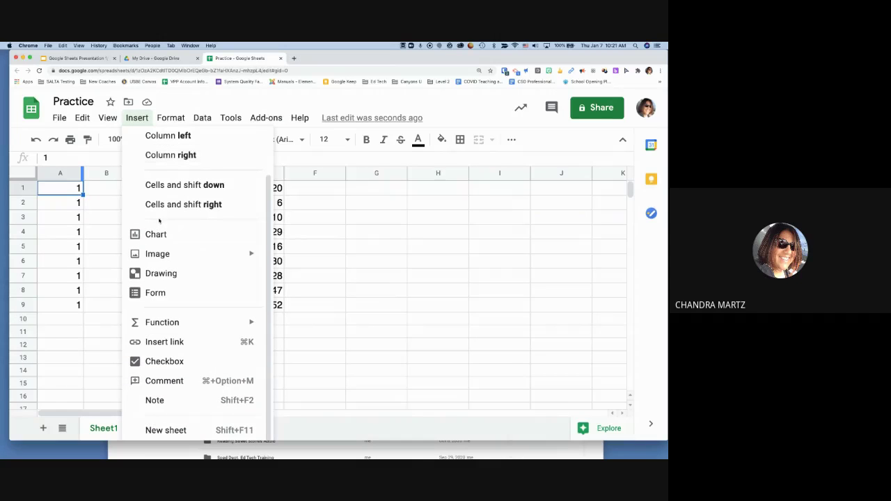
{"action": "left_click", "coordinate": [83, 234]}
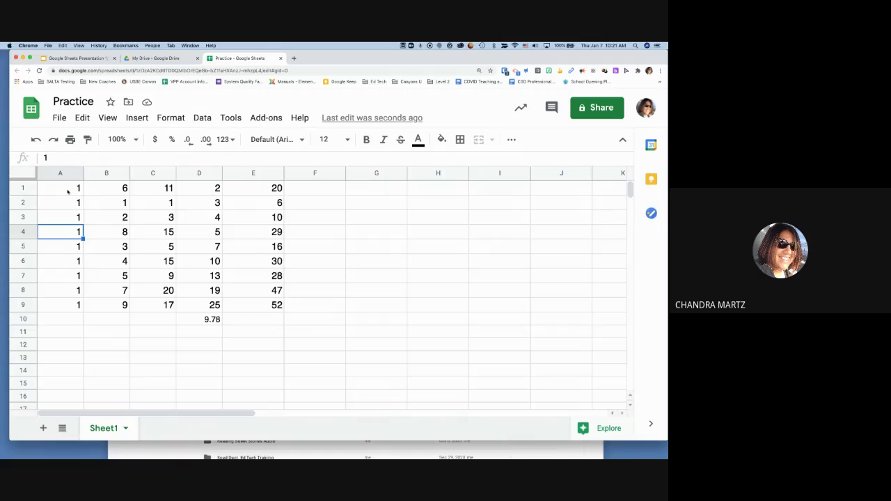
{"action": "left_click_drag", "start_coordinate": [69, 188], "coordinate": [280, 308]}
{"action": "right_click", "coordinate": [280, 308]}
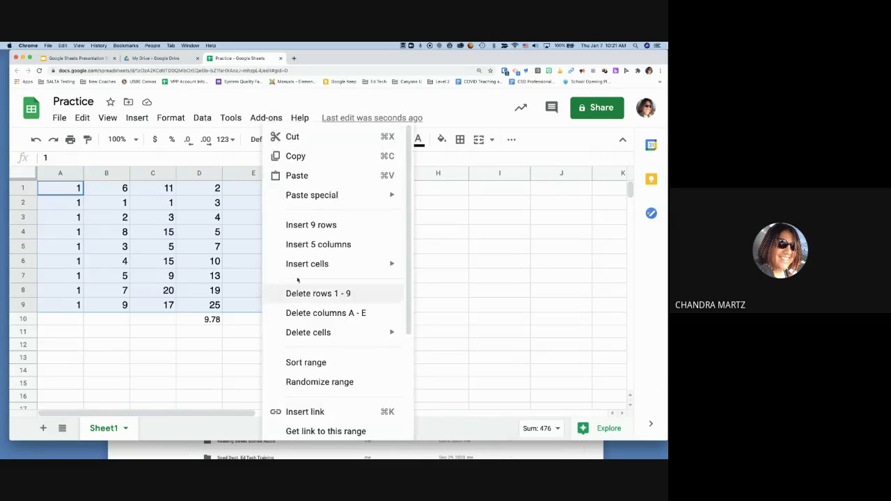
{"action": "scroll", "coordinate": [297, 279], "scroll_direction": "down", "scroll_amount": 5}
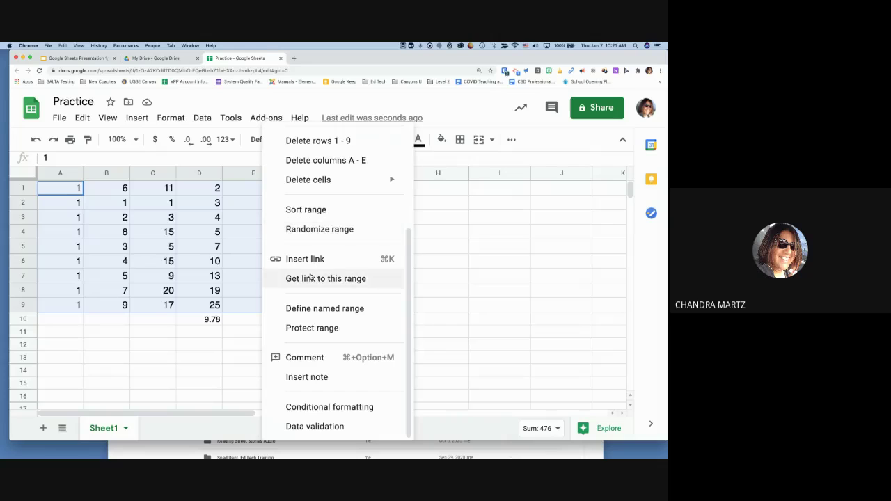
{"action": "left_click", "coordinate": [160, 275]}
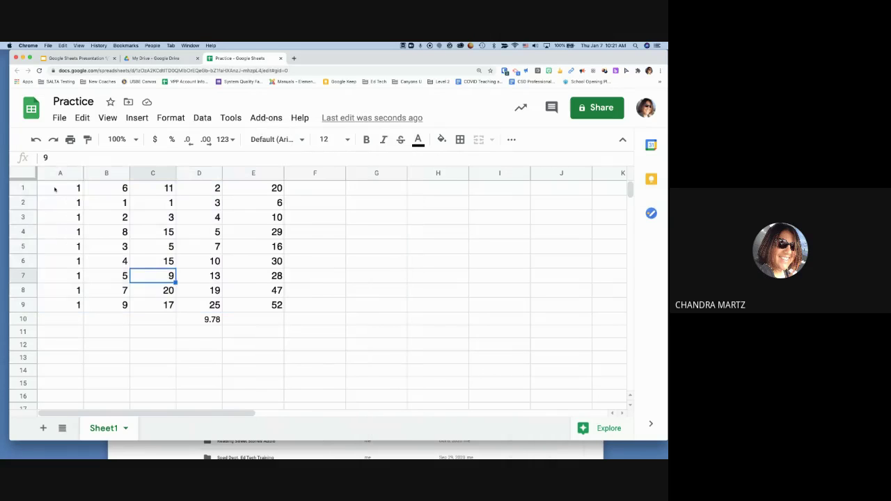
{"action": "left_click_drag", "start_coordinate": [57, 188], "coordinate": [264, 308]}
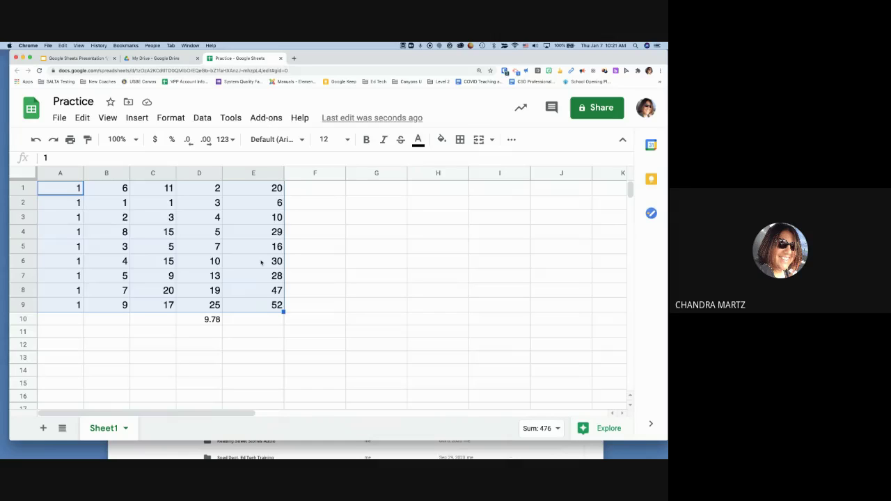
{"action": "right_click", "coordinate": [261, 262]}
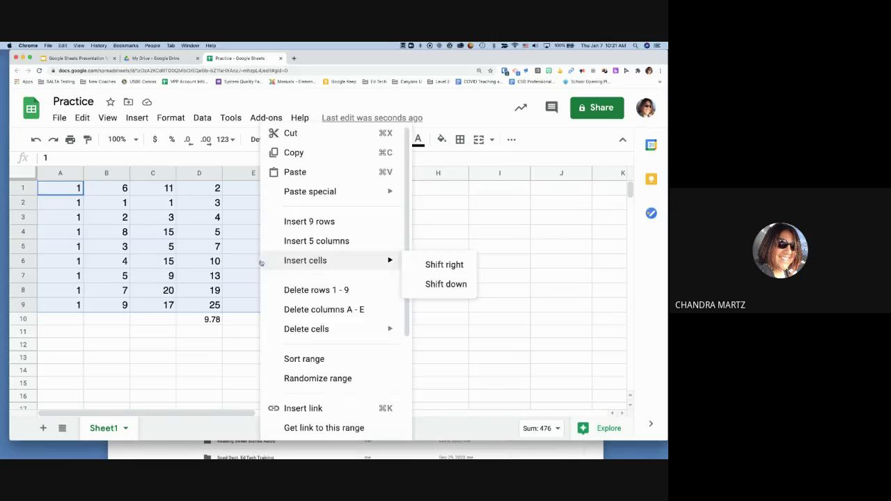
{"action": "mouse_move", "coordinate": [326, 326]}
{"action": "scroll", "coordinate": [326, 334], "scroll_direction": "down", "scroll_amount": 2}
{"action": "scroll", "coordinate": [327, 333], "scroll_direction": "down", "scroll_amount": 1}
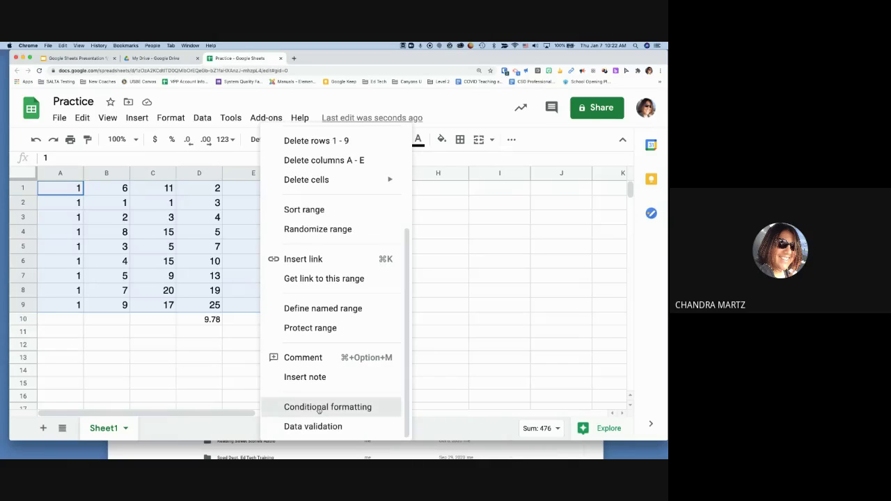
- Create a conditional format rule on A1:E9: value greater than 10, red fill
{"action": "left_click", "coordinate": [319, 408]}
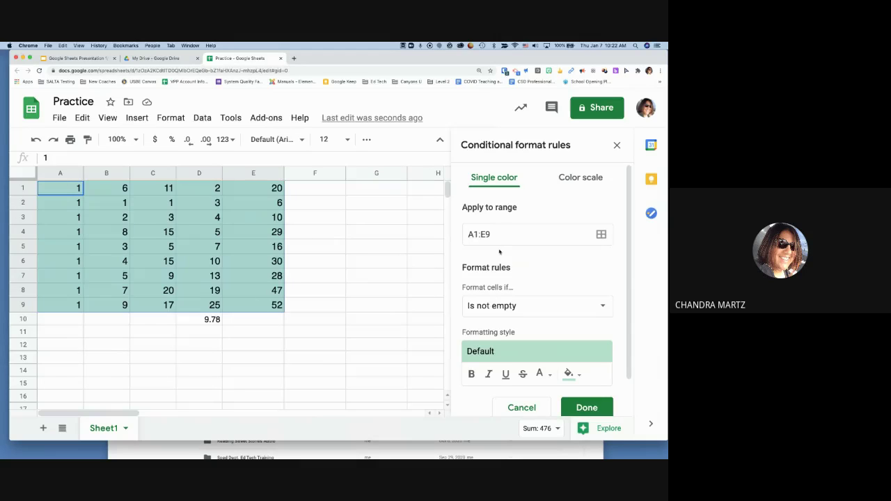
{"action": "scroll", "coordinate": [499, 252], "scroll_direction": "down", "scroll_amount": 2}
{"action": "scroll", "coordinate": [499, 252], "scroll_direction": "down", "scroll_amount": 1}
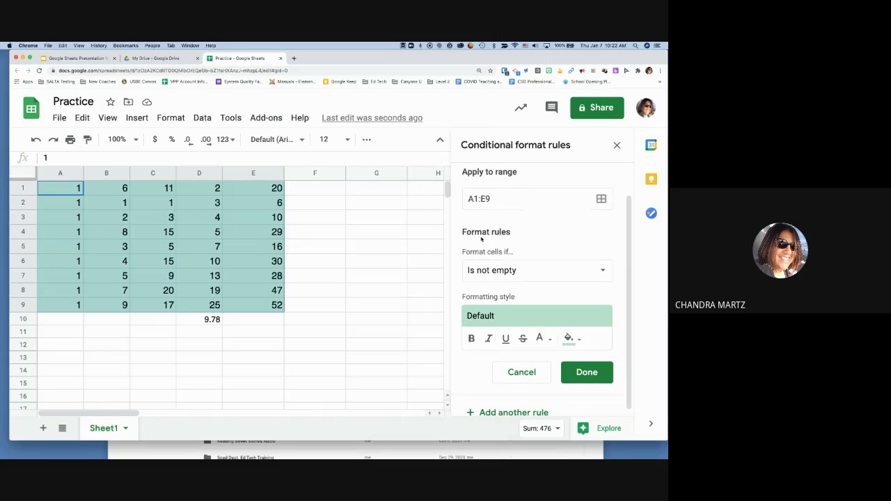
{"action": "left_click", "coordinate": [495, 272]}
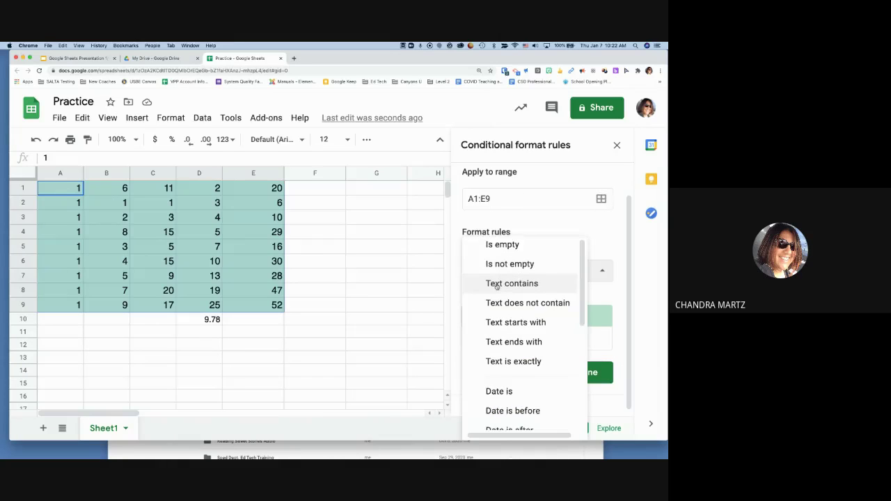
{"action": "scroll", "coordinate": [496, 279], "scroll_direction": "down", "scroll_amount": 4}
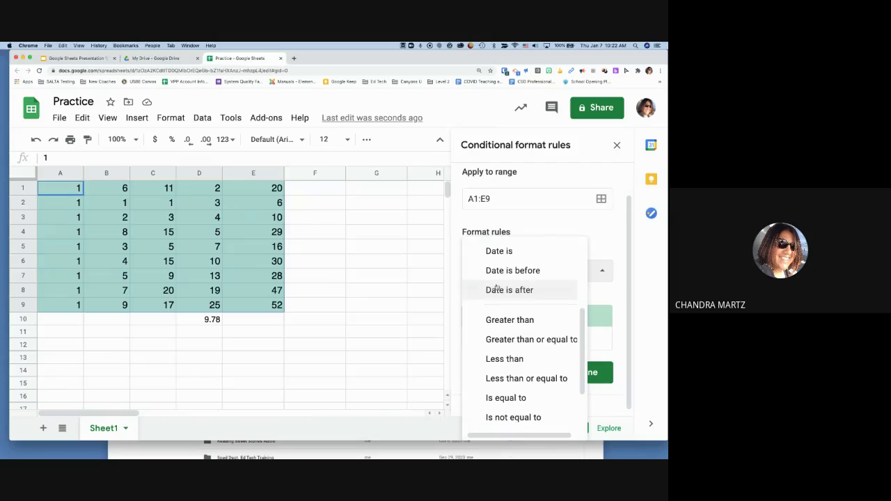
{"action": "left_click", "coordinate": [500, 320]}
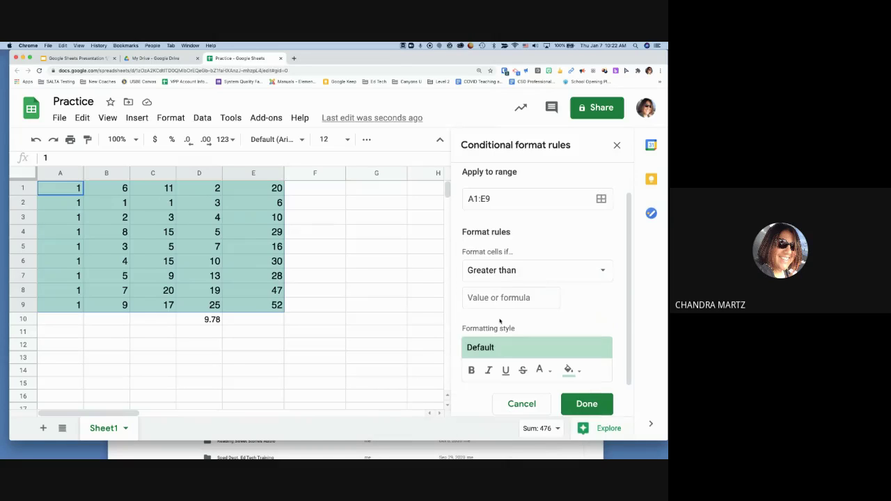
{"action": "scroll", "coordinate": [514, 298], "scroll_direction": "down", "scroll_amount": 1}
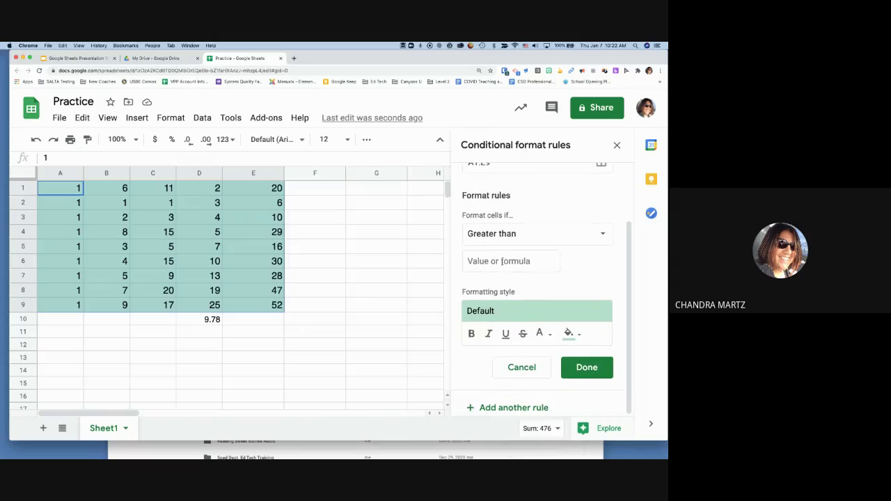
{"action": "left_click", "coordinate": [480, 264]}
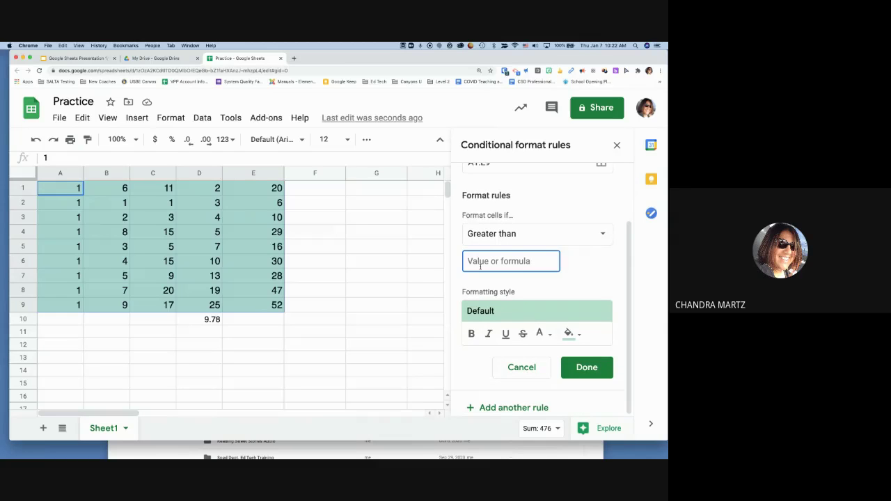
{"action": "type", "text": "10"}
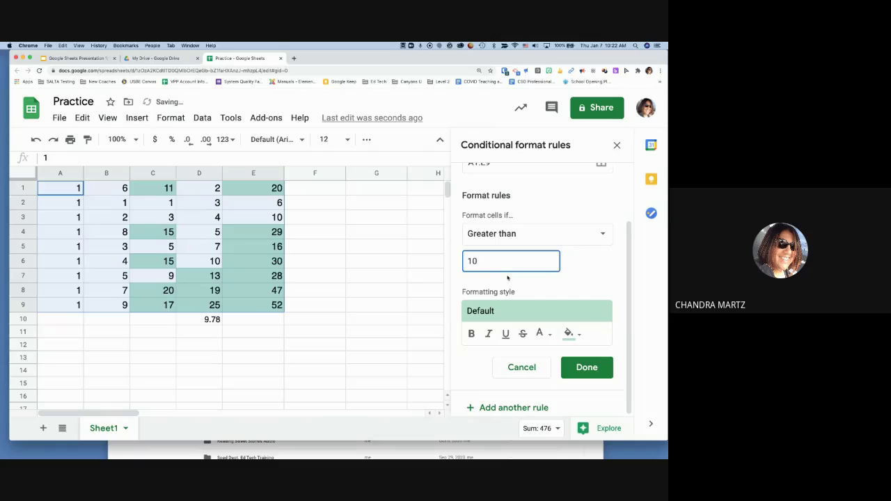
{"action": "left_click", "coordinate": [570, 334]}
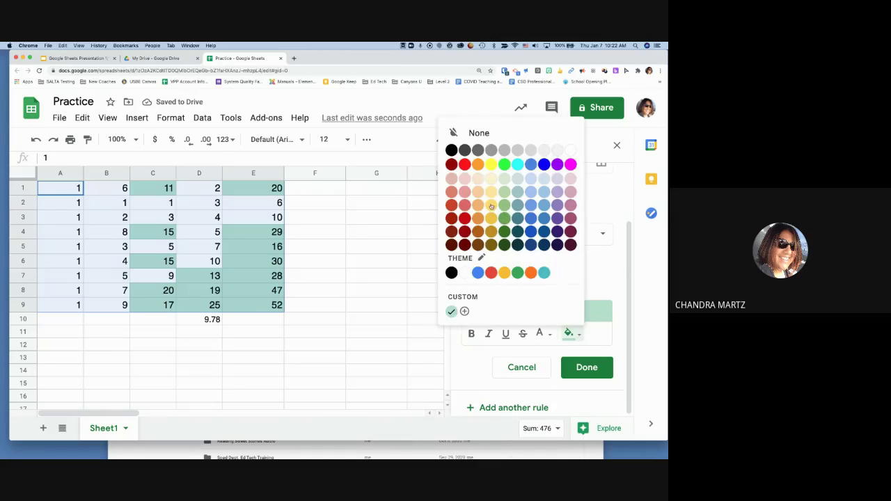
{"action": "left_click", "coordinate": [464, 164]}
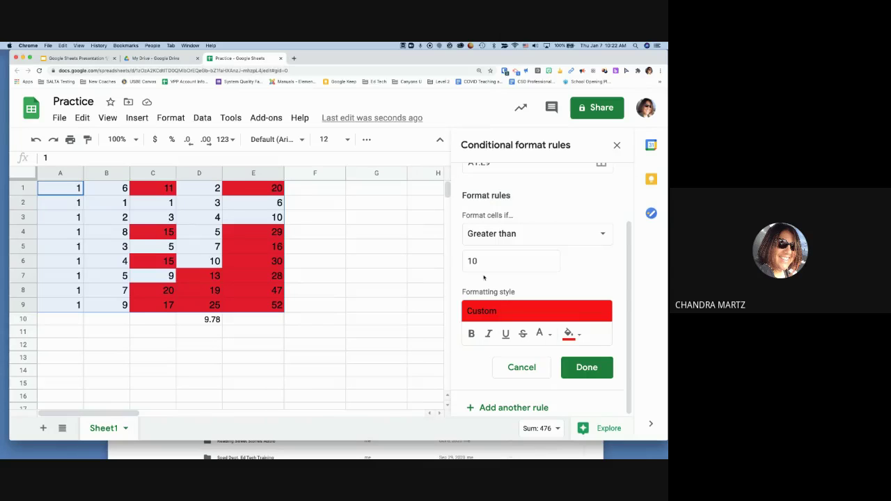
- Revert a trial switch to less-than-or-equal, keep Greater than 10, and save the rule
{"action": "left_click", "coordinate": [494, 237]}
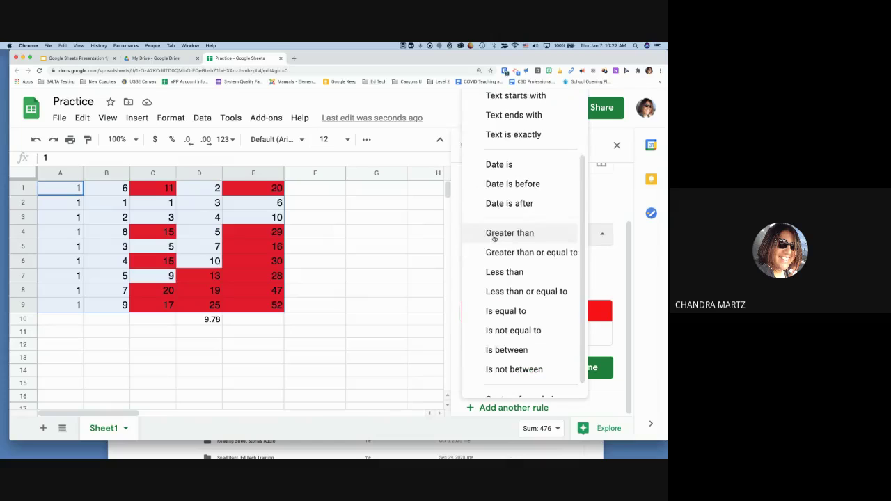
{"action": "left_click", "coordinate": [552, 292]}
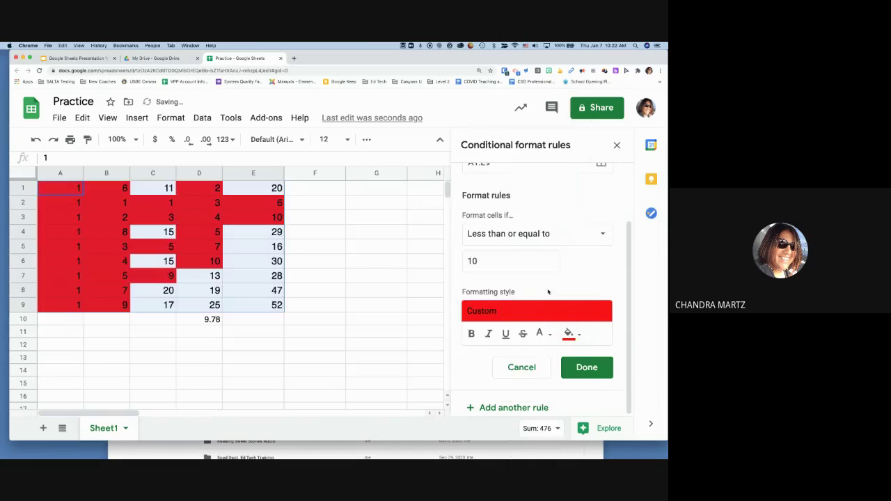
{"action": "left_click", "coordinate": [527, 263]}
{"action": "left_click_drag", "start_coordinate": [476, 260], "coordinate": [460, 260]}
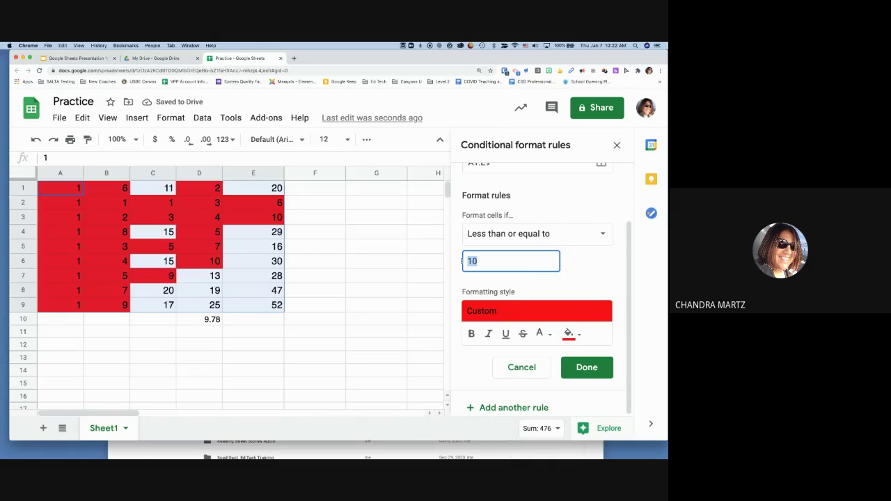
{"action": "key", "text": "super+z"}
{"action": "left_click", "coordinate": [510, 241]}
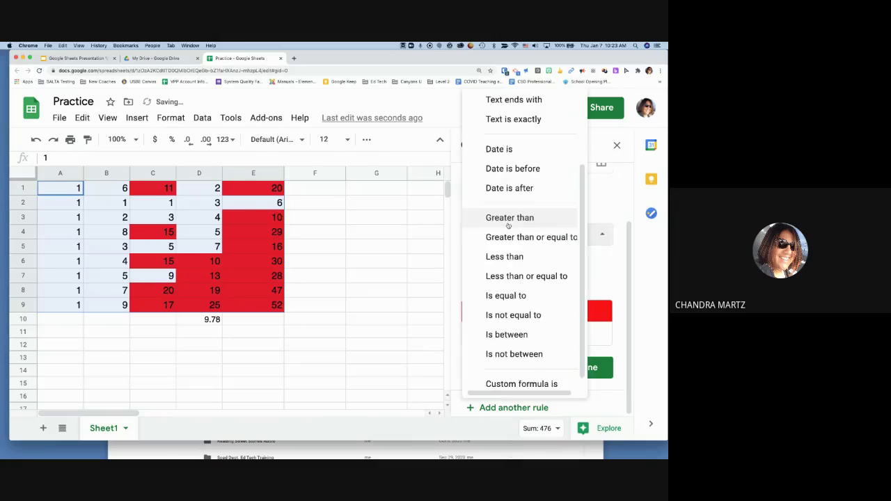
{"action": "left_click", "coordinate": [510, 215]}
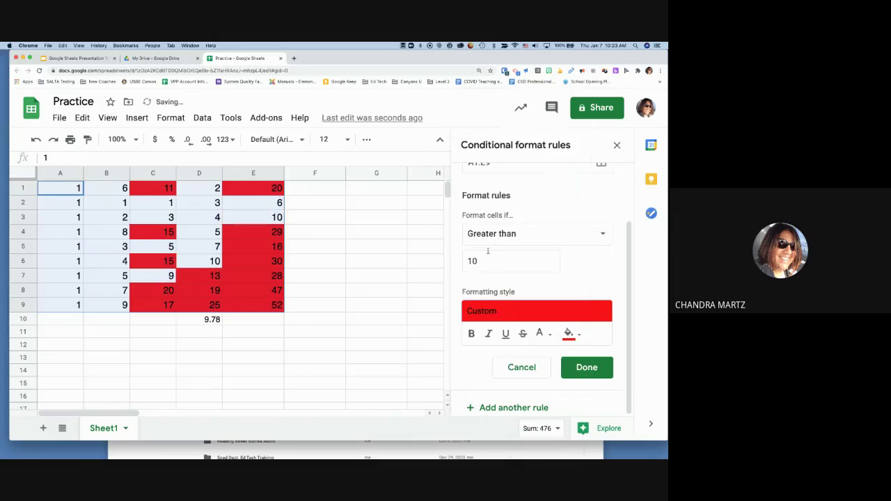
{"action": "left_click", "coordinate": [576, 368]}
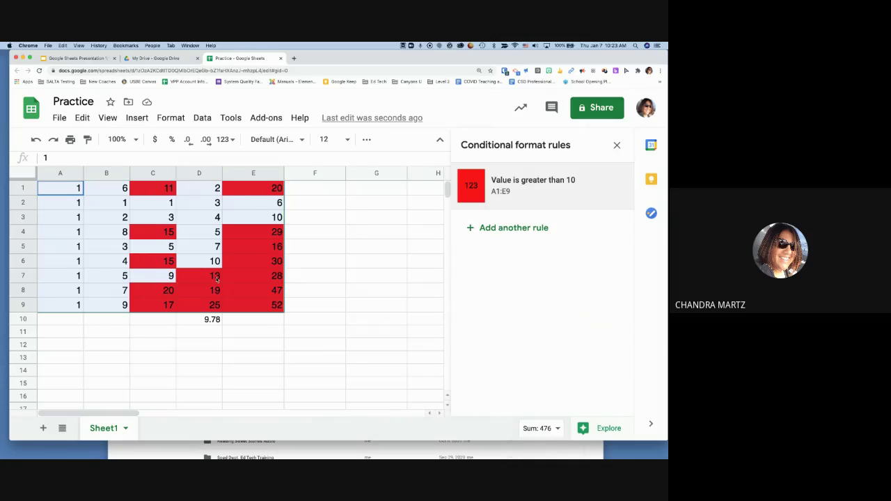
- Add another rule on A1:E9 with condition less than or equal to 9
{"action": "left_click", "coordinate": [498, 229]}
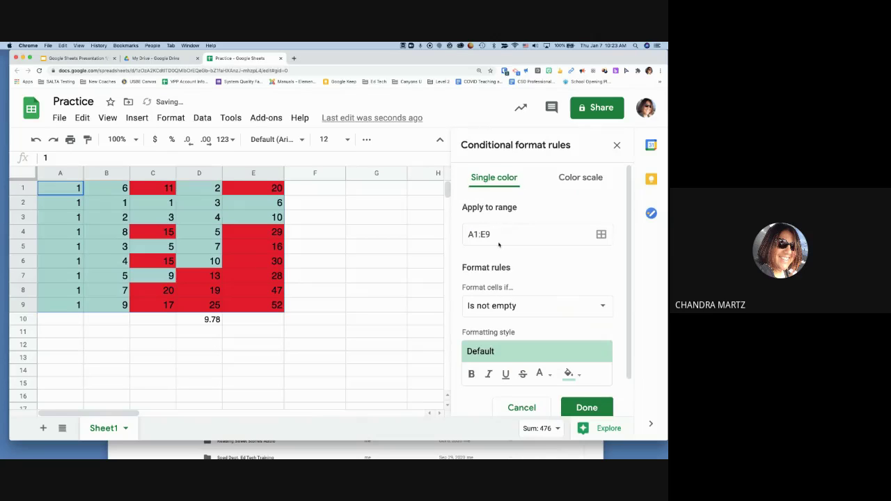
{"action": "scroll", "coordinate": [497, 230], "scroll_direction": "down", "scroll_amount": 1}
{"action": "left_click", "coordinate": [494, 269]}
{"action": "scroll", "coordinate": [497, 313], "scroll_direction": "down", "scroll_amount": 5}
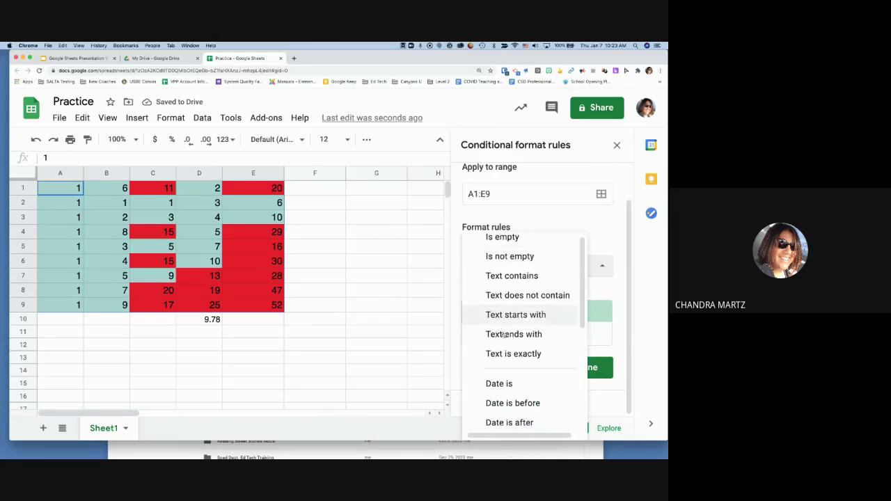
{"action": "scroll", "coordinate": [508, 376], "scroll_direction": "up", "scroll_amount": 1}
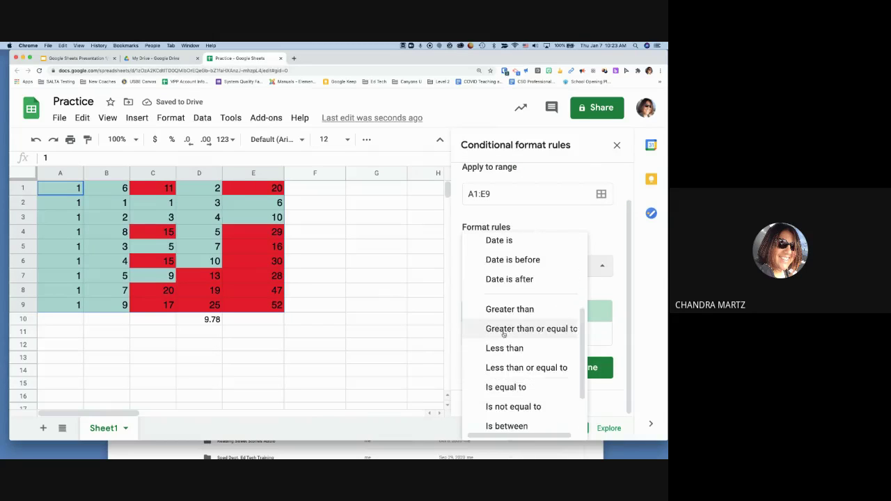
{"action": "left_click", "coordinate": [508, 375]}
{"action": "left_click", "coordinate": [503, 292]}
{"action": "type", "text": "9"}
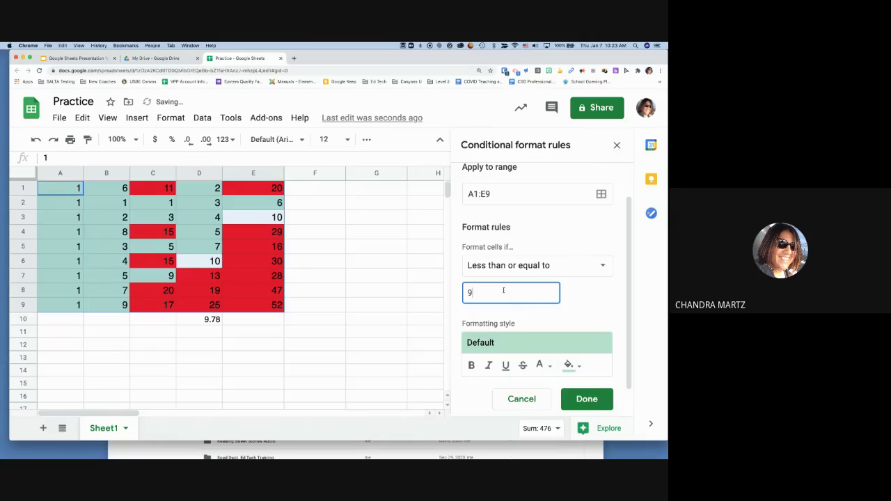
{"action": "left_click", "coordinate": [516, 310]}
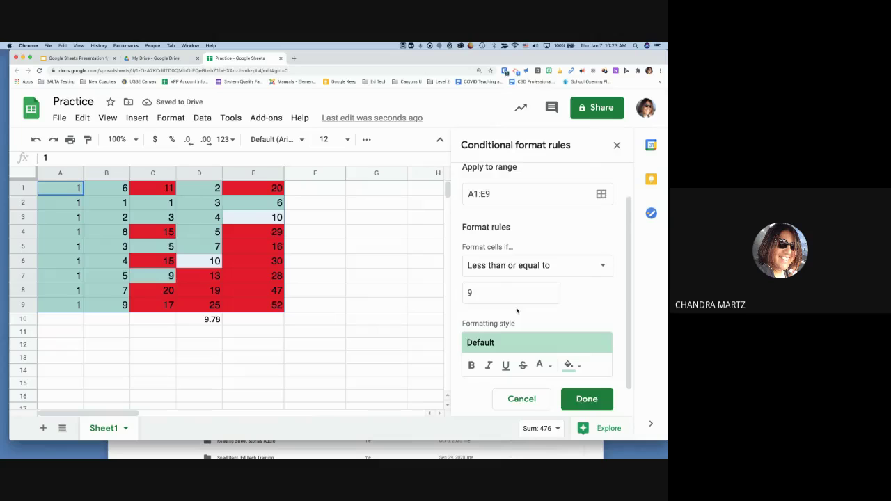
- Give the 9-or-less rule a bright green fill and save it
{"action": "scroll", "coordinate": [515, 309], "scroll_direction": "down", "scroll_amount": 1}
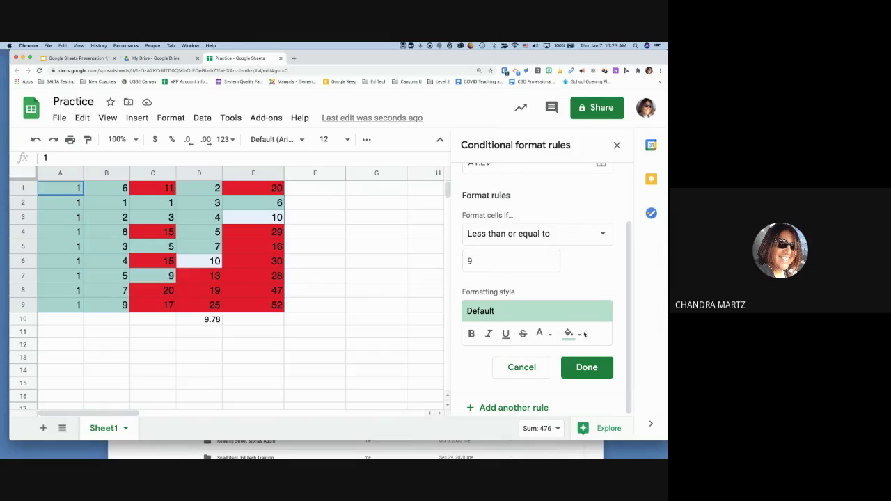
{"action": "left_click", "coordinate": [569, 333]}
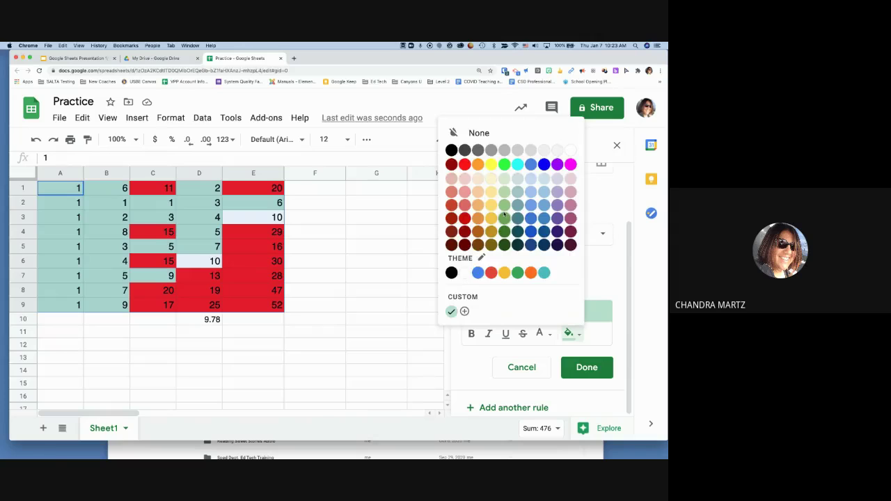
{"action": "left_click", "coordinate": [599, 267]}
{"action": "left_click", "coordinate": [569, 332]}
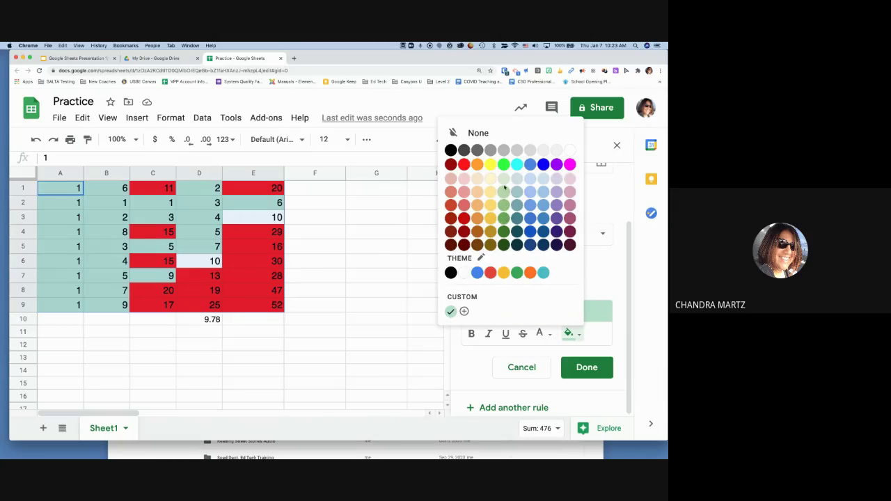
{"action": "left_click", "coordinate": [504, 165]}
{"action": "left_click", "coordinate": [588, 366]}
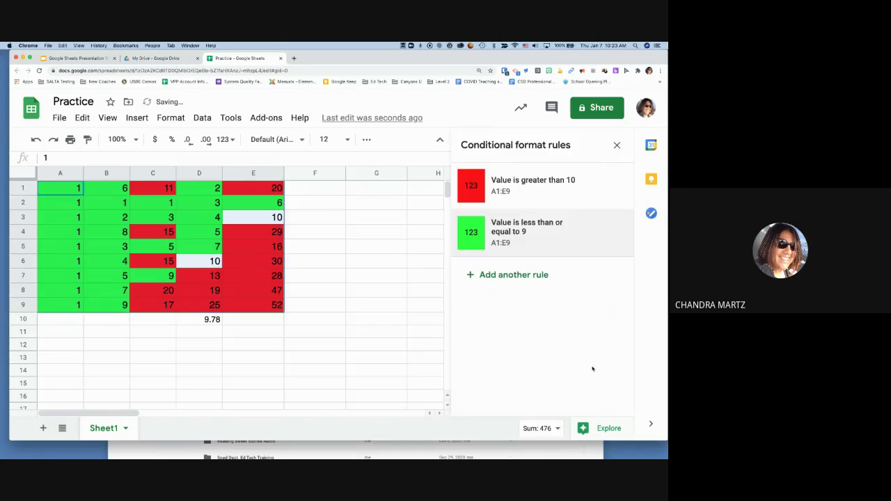
{"action": "left_click", "coordinate": [396, 277]}
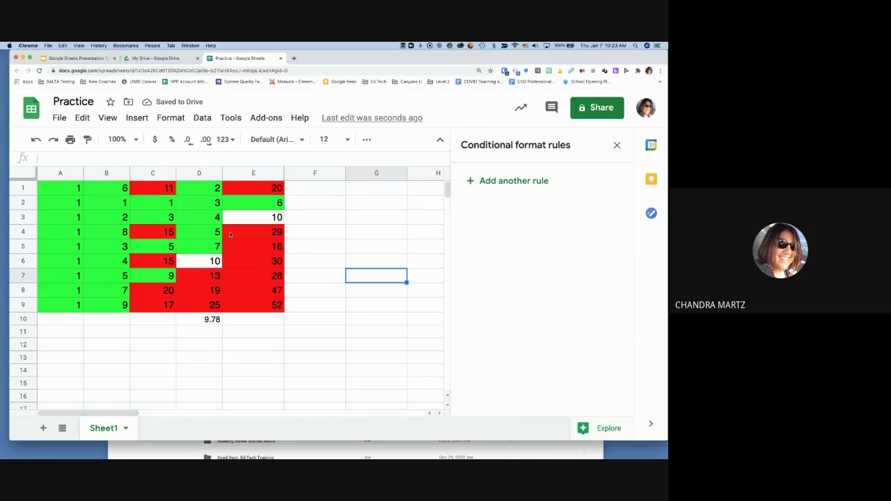
- Inspect the 10 values in E3 and D6, then select the A1:E9 grid
{"action": "left_click", "coordinate": [247, 219]}
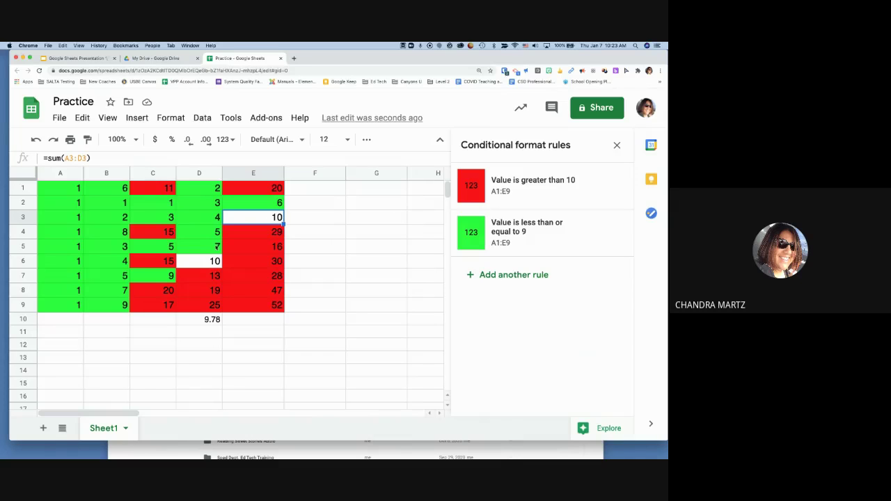
{"action": "left_click", "coordinate": [200, 262]}
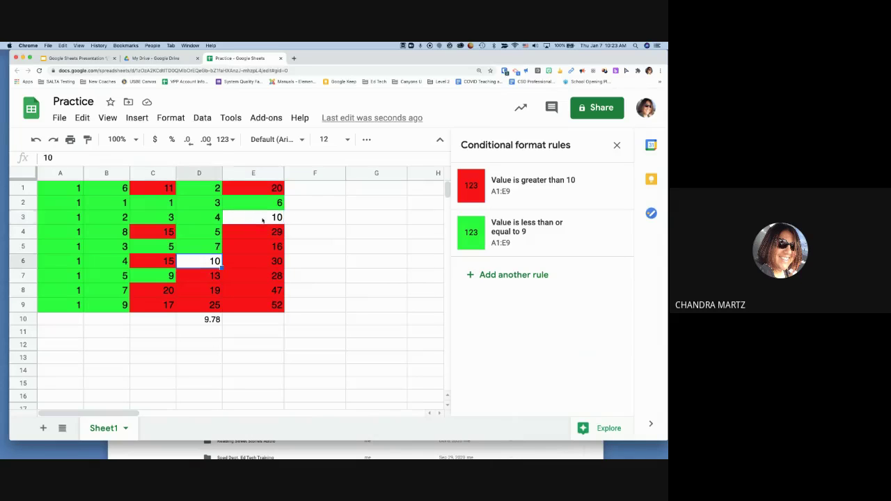
{"action": "left_click", "coordinate": [68, 191]}
{"action": "left_click", "coordinate": [276, 305], "text": "shift"}
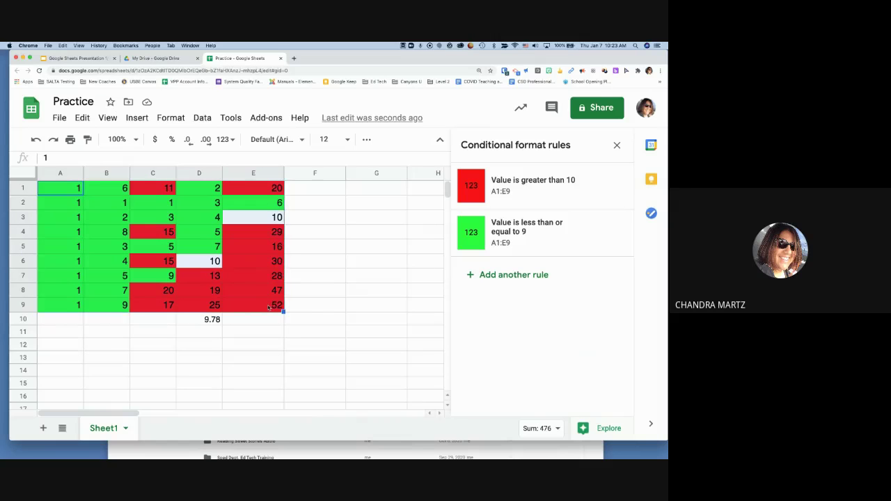
- Change the red rule's condition to Greater than or equal to 10 and save it
{"action": "left_click", "coordinate": [549, 183]}
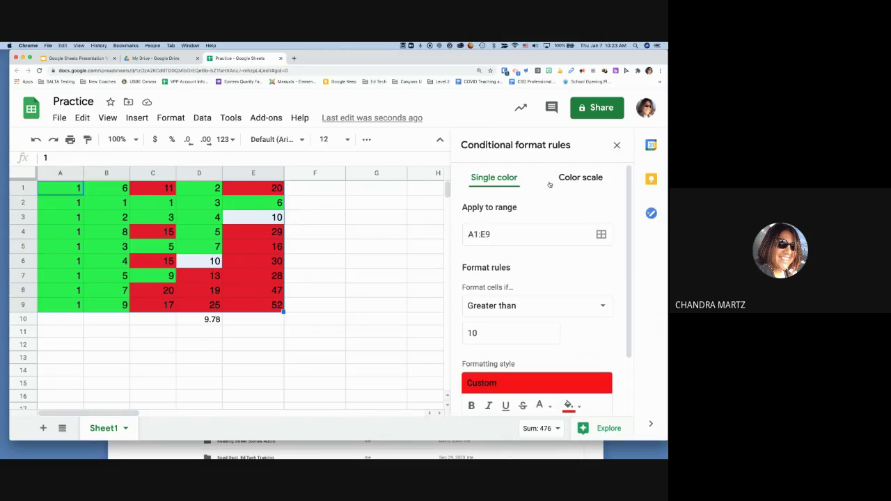
{"action": "left_click", "coordinate": [515, 307]}
{"action": "left_click", "coordinate": [510, 323]}
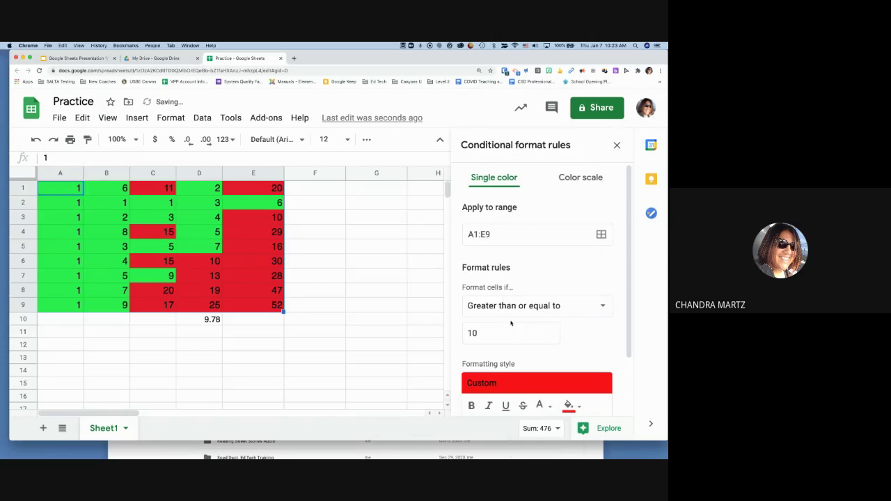
{"action": "scroll", "coordinate": [579, 336], "scroll_direction": "down", "scroll_amount": 2}
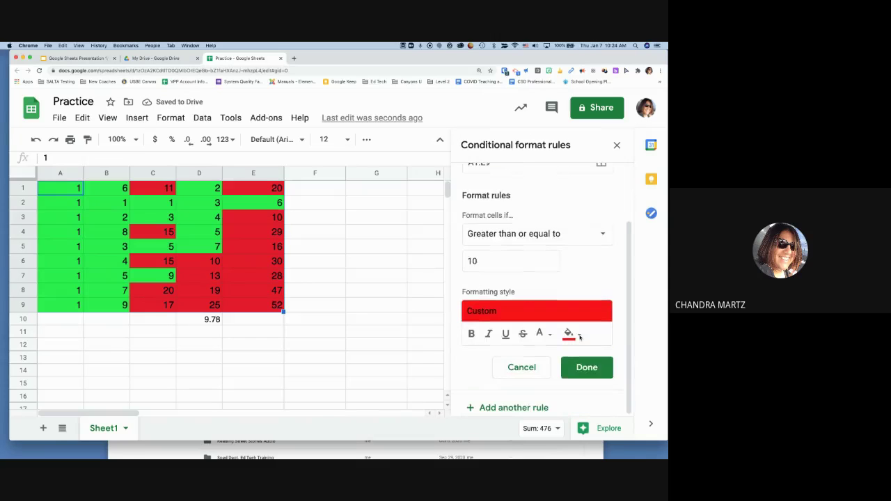
{"action": "left_click", "coordinate": [588, 367]}
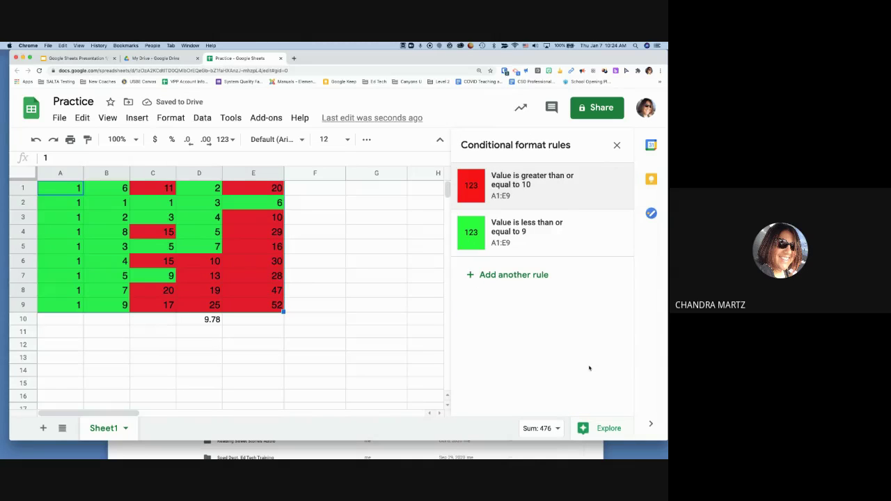
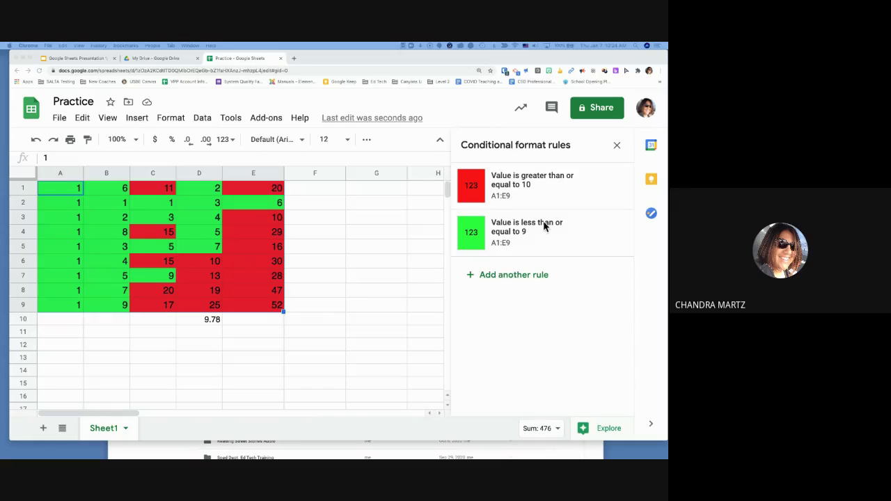
- Check the Learning Intentions text in the Presentation deck, then return to the Practice spreadsheet
{"action": "left_click", "coordinate": [94, 61]}
{"action": "left_click", "coordinate": [93, 58]}
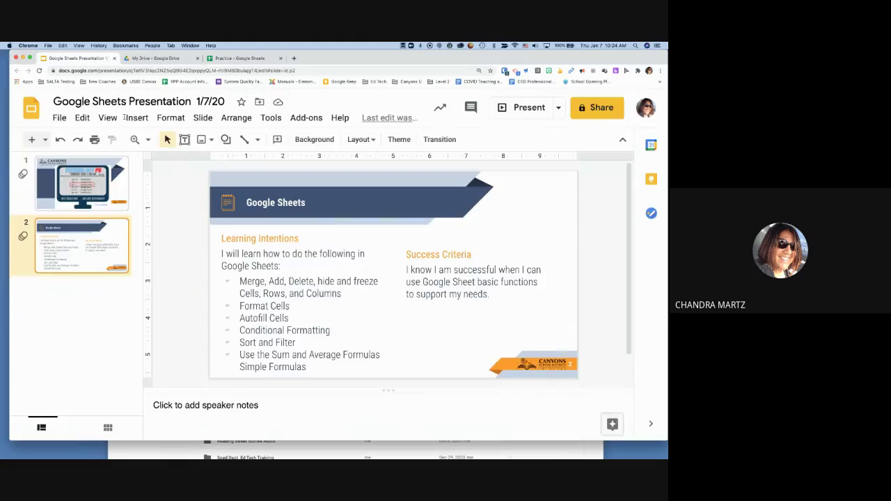
{"action": "left_click", "coordinate": [248, 283]}
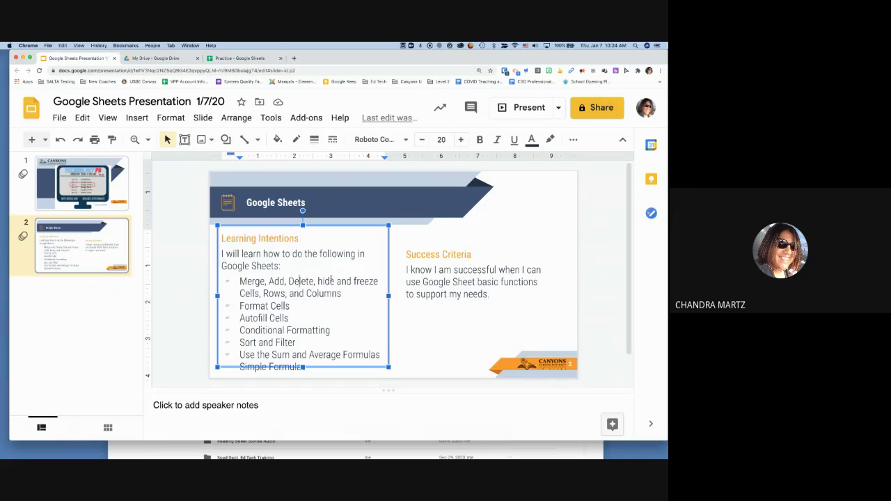
{"action": "left_click", "coordinate": [236, 58]}
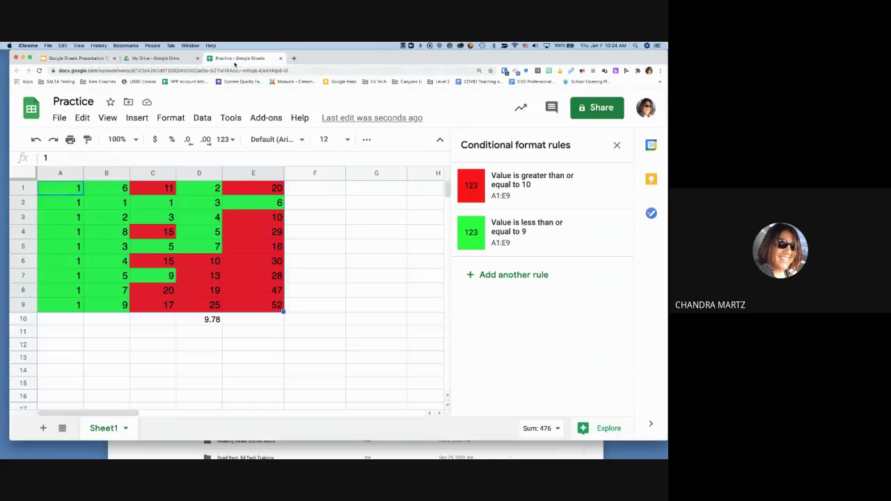
- Insert a blank row above the scores and enter Monday in A1
{"action": "left_click", "coordinate": [28, 188]}
{"action": "right_click", "coordinate": [25, 187]}
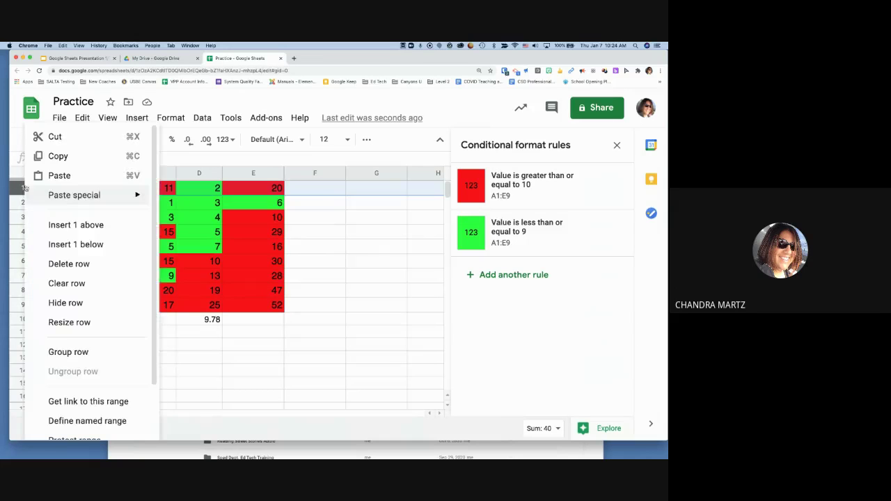
{"action": "left_click", "coordinate": [49, 225]}
{"action": "type", "text": "Monday"}
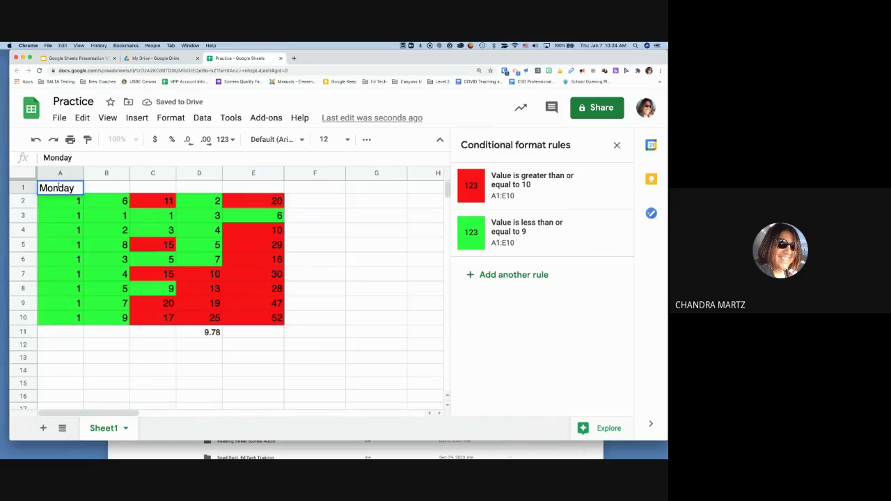
{"action": "key", "text": "Tab"}
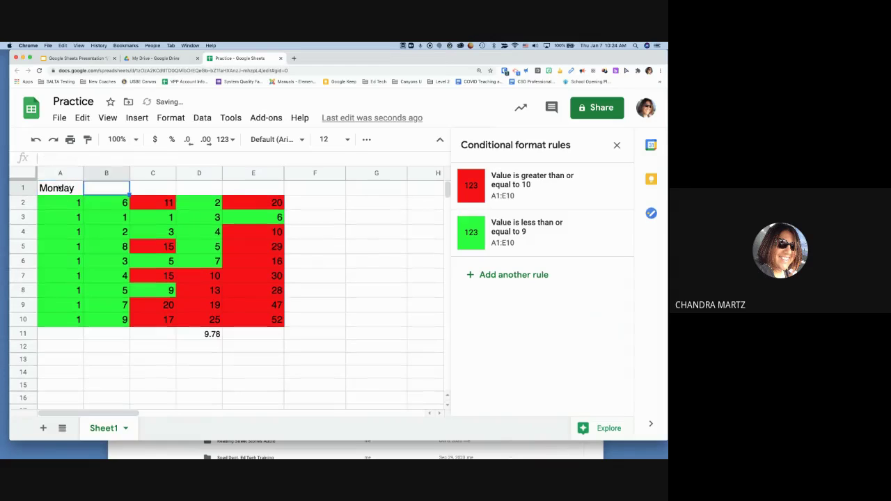
- Fill the weekday headers Tuesday through Friday across row 1 and auto-fit column C for Wednesday
{"action": "left_click", "coordinate": [59, 193]}
{"action": "left_click_drag", "start_coordinate": [84, 195], "coordinate": [263, 195]}
{"action": "left_click", "coordinate": [320, 223]}
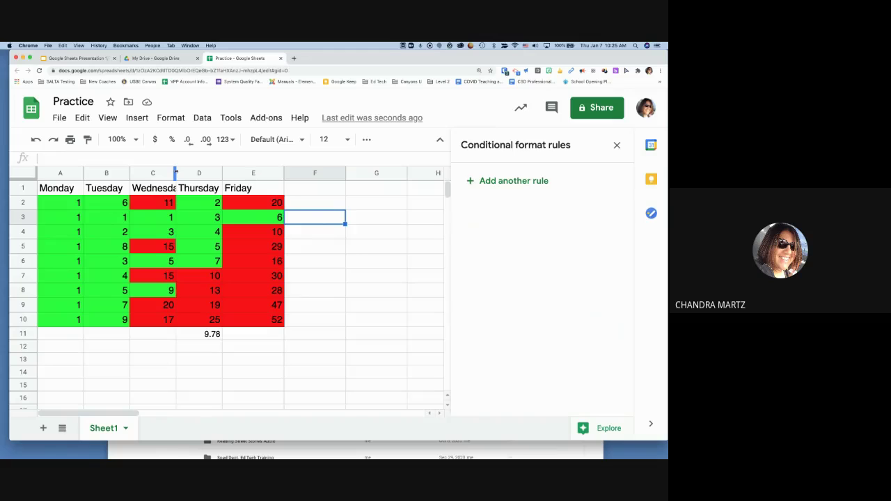
{"action": "double_click", "coordinate": [175, 173]}
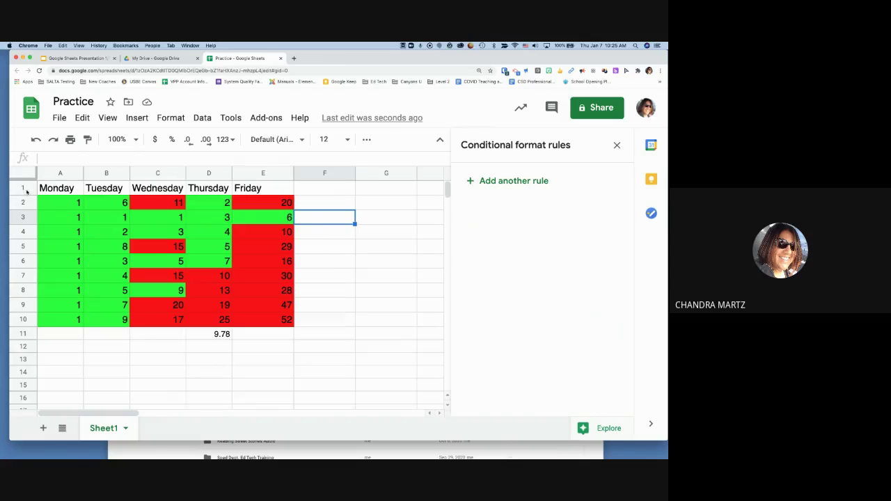
- Insert a blank column left of Monday and enter Edgemont in A2
{"action": "right_click", "coordinate": [50, 174]}
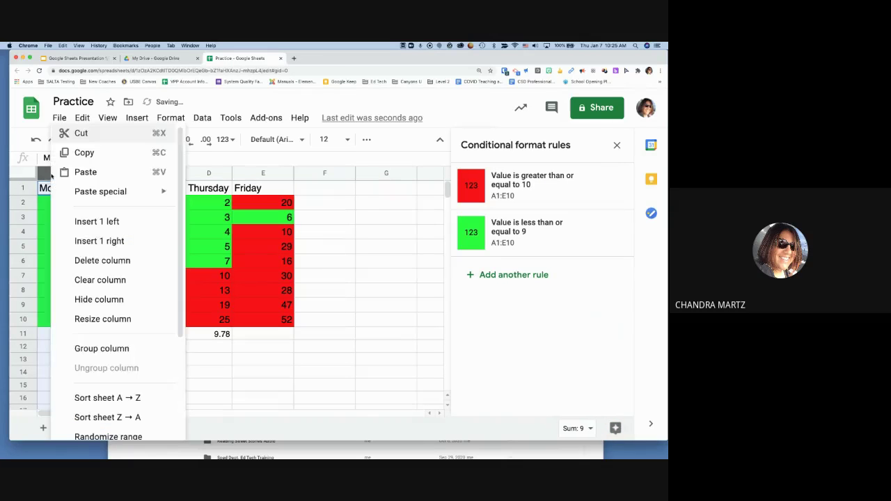
{"action": "left_click", "coordinate": [88, 221]}
{"action": "left_click", "coordinate": [64, 207]}
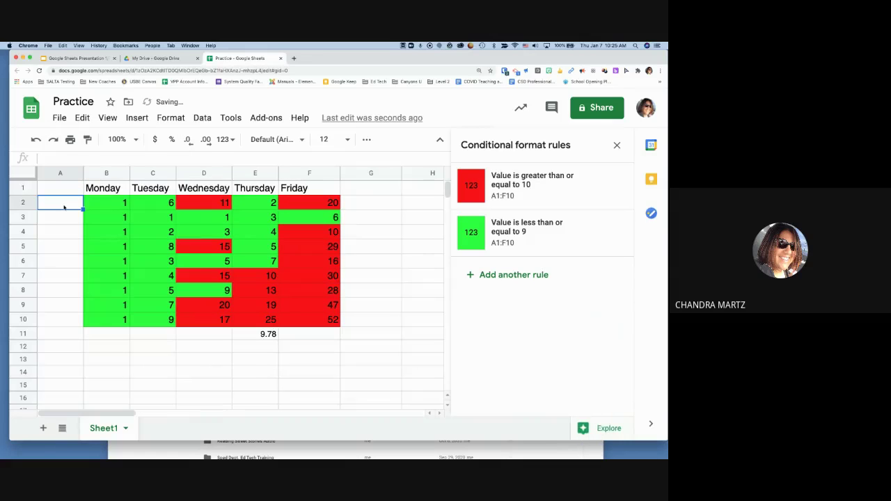
{"action": "type", "text": "Edgemont"}
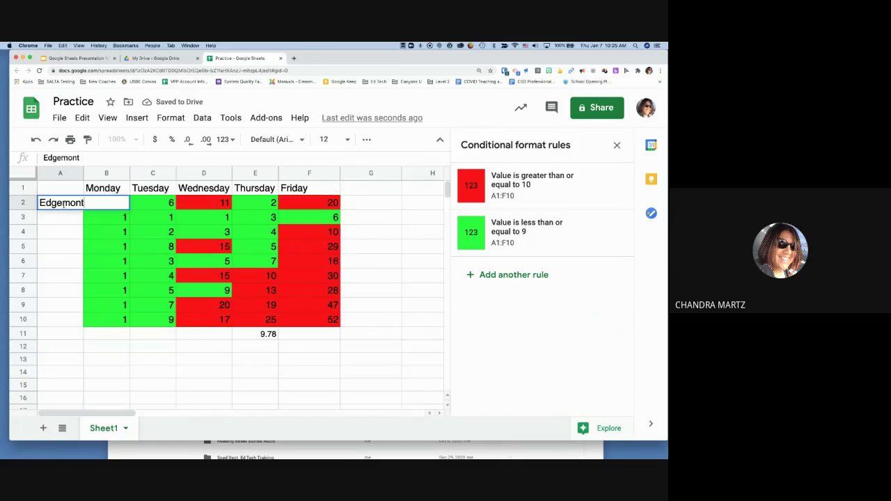
{"action": "key", "text": "Return"}
{"action": "left_click", "coordinate": [70, 203]}
- Enter Mt. Jordan in A3 and fill the alternating school names down to A10
{"action": "left_click", "coordinate": [65, 221]}
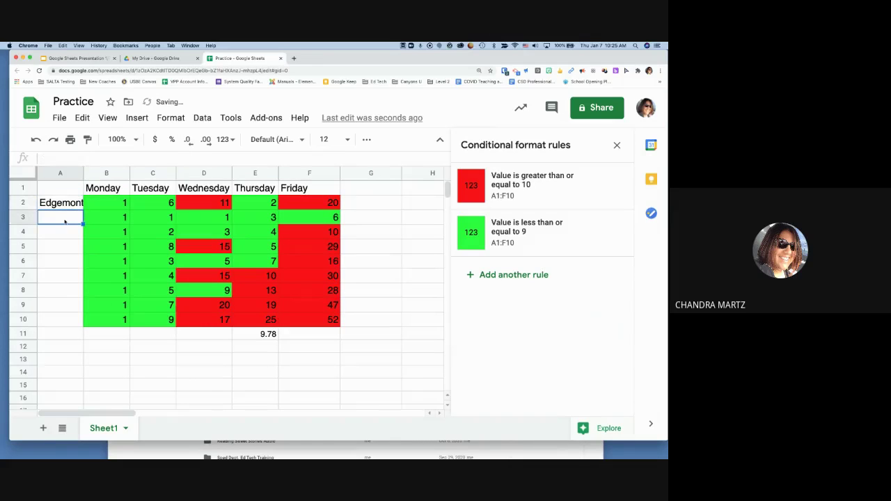
{"action": "type", "text": "Mt"}
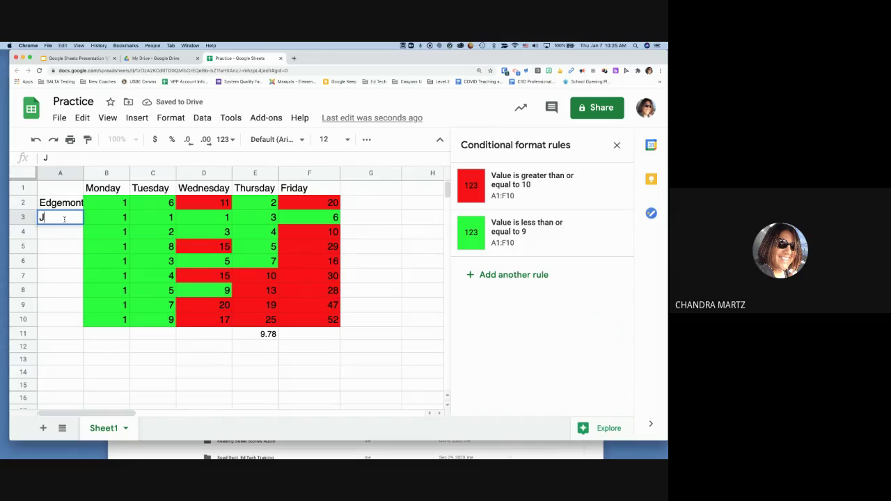
{"action": "type", "text": ". Jordan"}
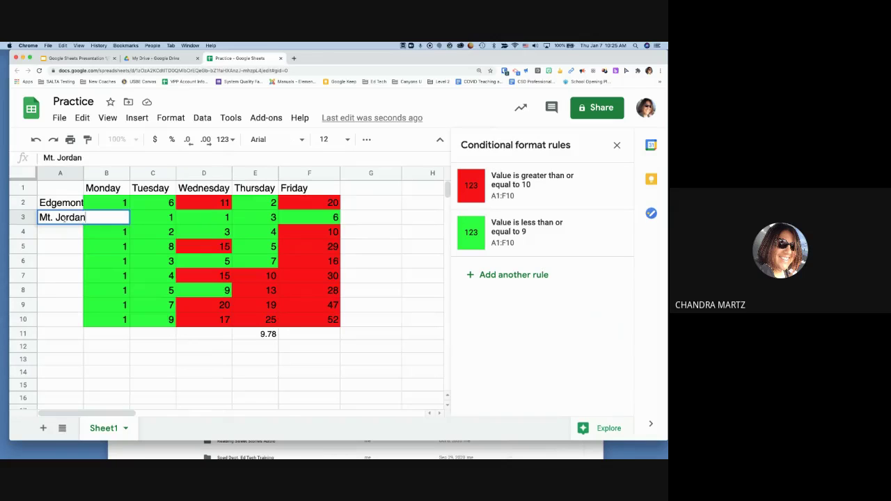
{"action": "key", "text": "Return"}
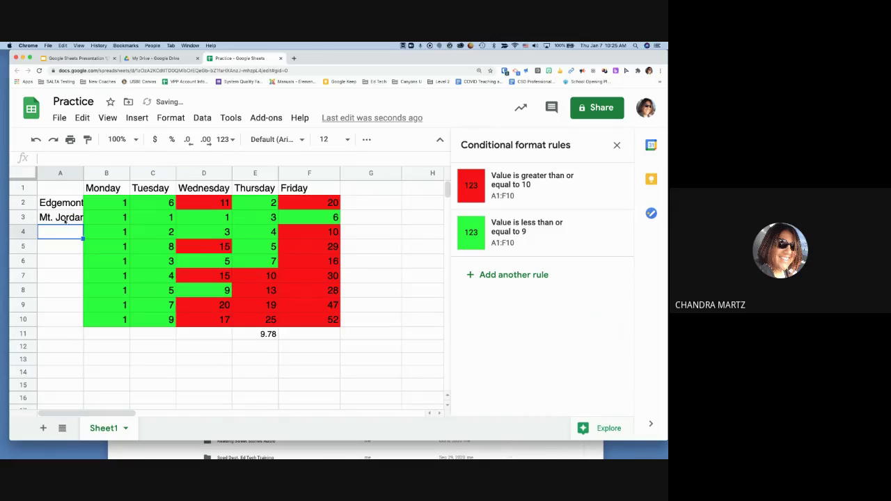
{"action": "left_click_drag", "start_coordinate": [59, 204], "coordinate": [76, 321]}
{"action": "left_click", "coordinate": [63, 334]}
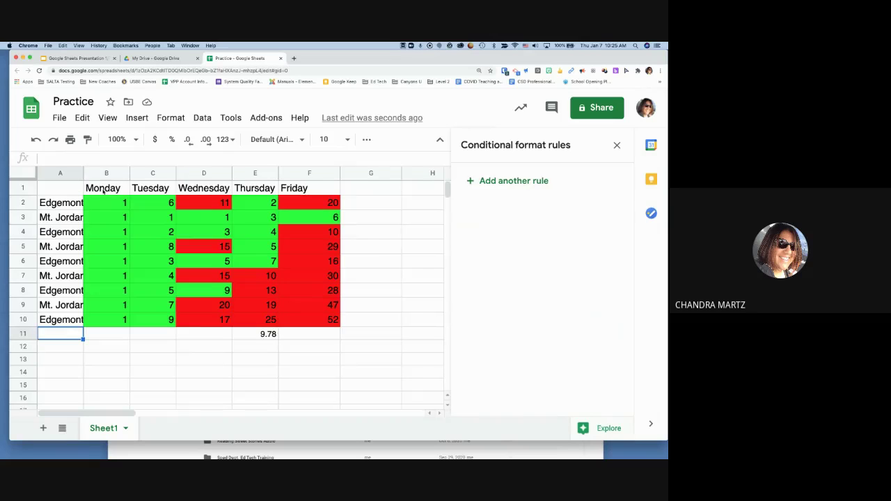
- Scroll through the score rows to see the weekday header scroll out of view
{"action": "left_click", "coordinate": [103, 190]}
{"action": "scroll", "coordinate": [260, 219], "scroll_direction": "down", "scroll_amount": 1}
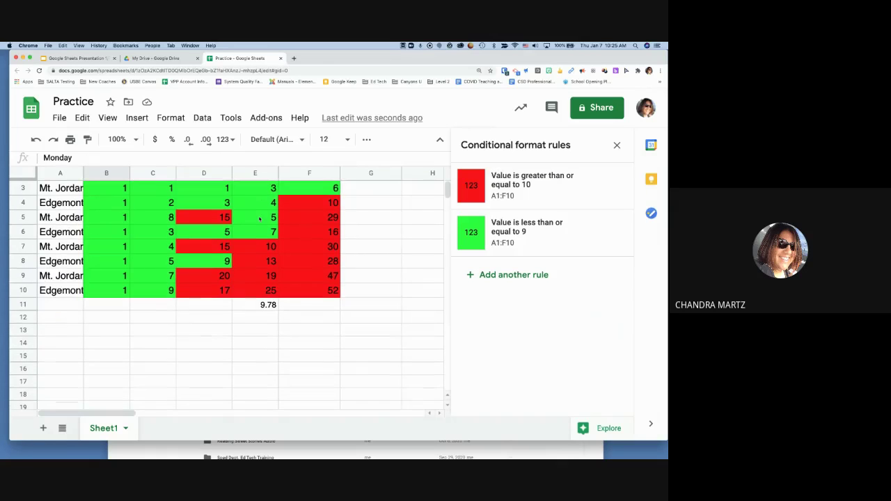
{"action": "scroll", "coordinate": [259, 218], "scroll_direction": "down", "scroll_amount": 1}
{"action": "scroll", "coordinate": [260, 219], "scroll_direction": "up", "scroll_amount": 2}
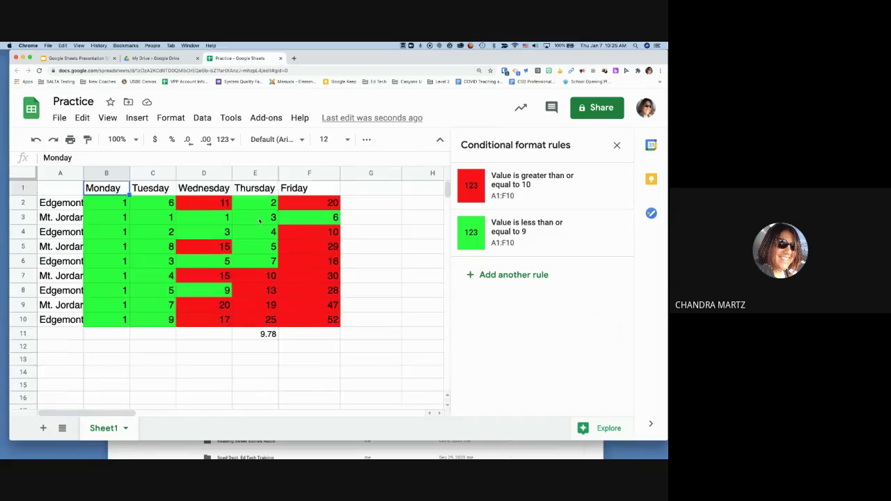
{"action": "scroll", "coordinate": [259, 222], "scroll_direction": "down", "scroll_amount": 10}
{"action": "scroll", "coordinate": [259, 222], "scroll_direction": "up", "scroll_amount": 10}
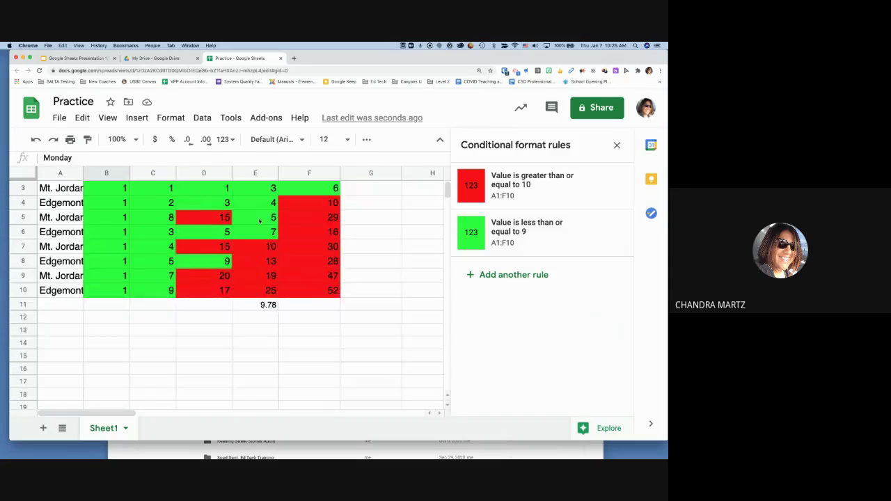
{"action": "scroll", "coordinate": [260, 221], "scroll_direction": "down", "scroll_amount": 1}
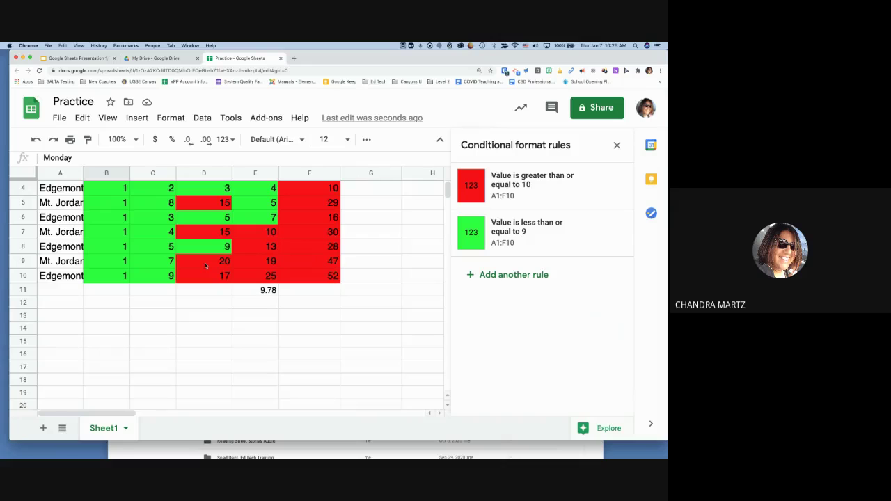
{"action": "scroll", "coordinate": [206, 266], "scroll_direction": "up", "scroll_amount": 2}
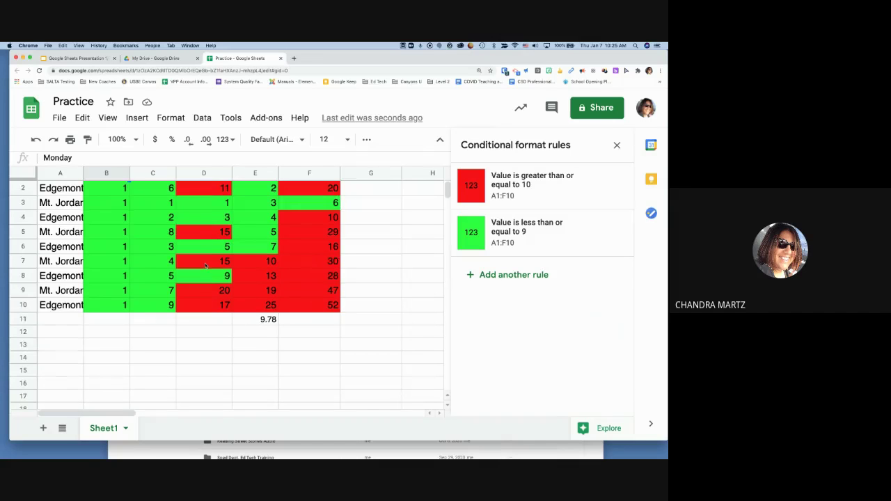
- Freeze row 1 with View > Freeze > 1 row and confirm it stays fixed while scrolling
{"action": "left_click", "coordinate": [21, 186]}
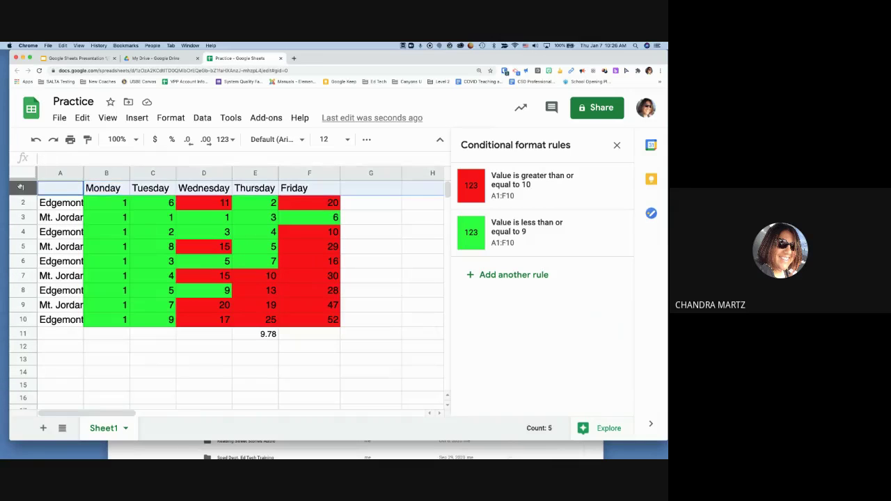
{"action": "left_click", "coordinate": [107, 118]}
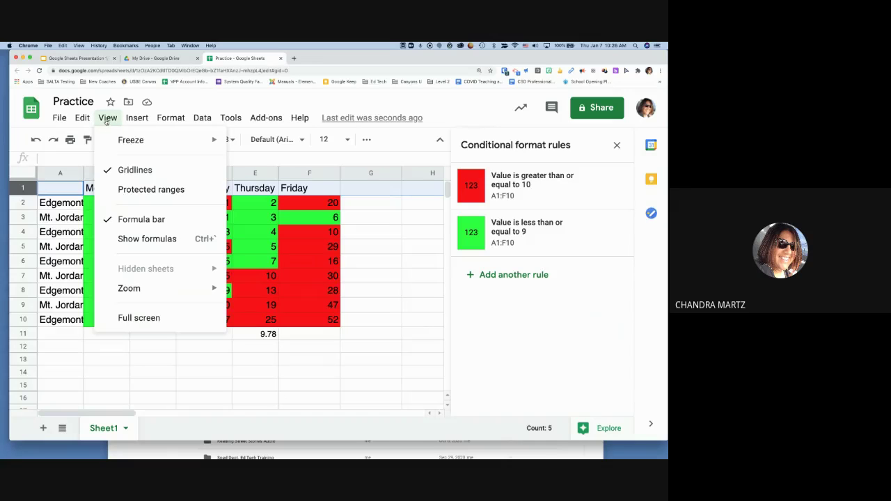
{"action": "mouse_move", "coordinate": [136, 147]}
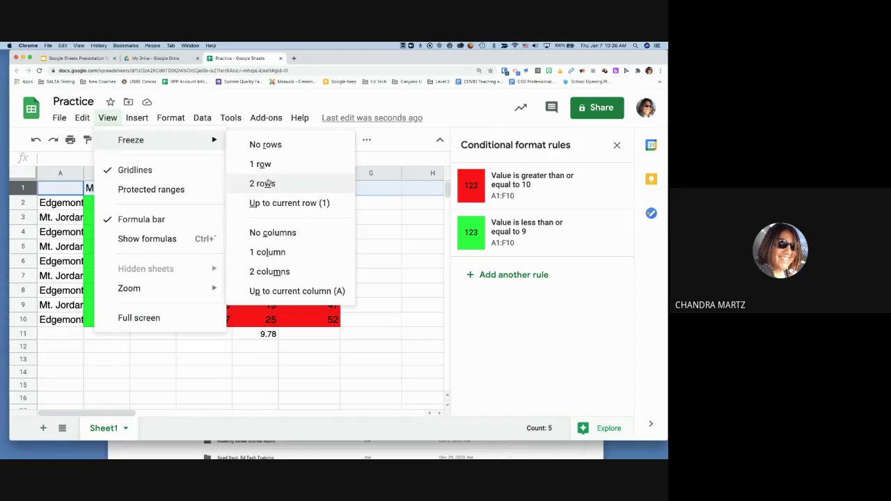
{"action": "left_click", "coordinate": [259, 164]}
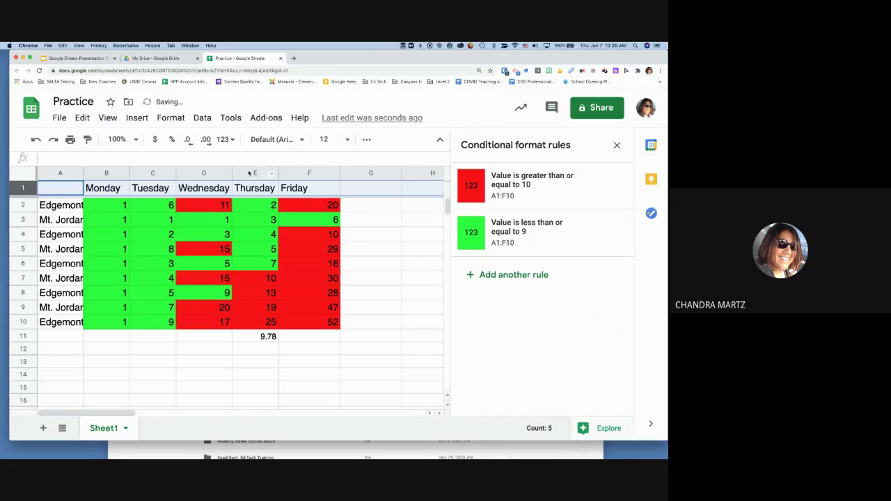
{"action": "scroll", "coordinate": [177, 234], "scroll_direction": "down", "scroll_amount": 3}
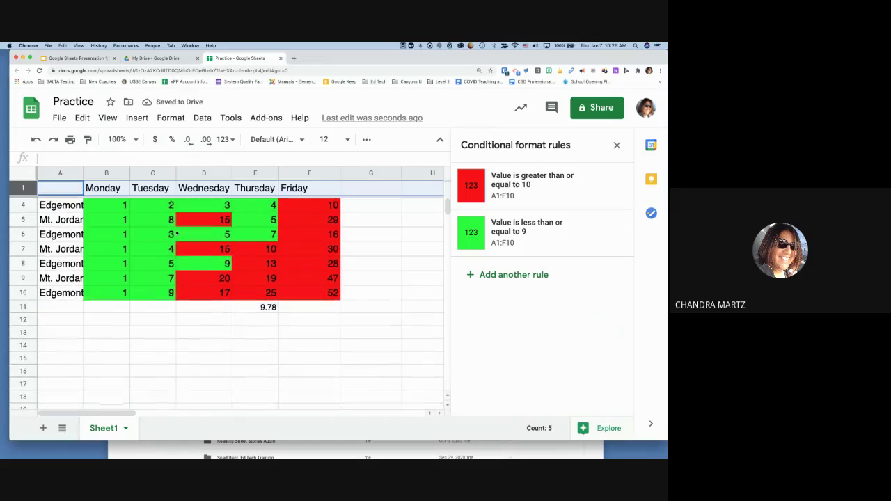
{"action": "scroll", "coordinate": [176, 234], "scroll_direction": "down", "scroll_amount": 3}
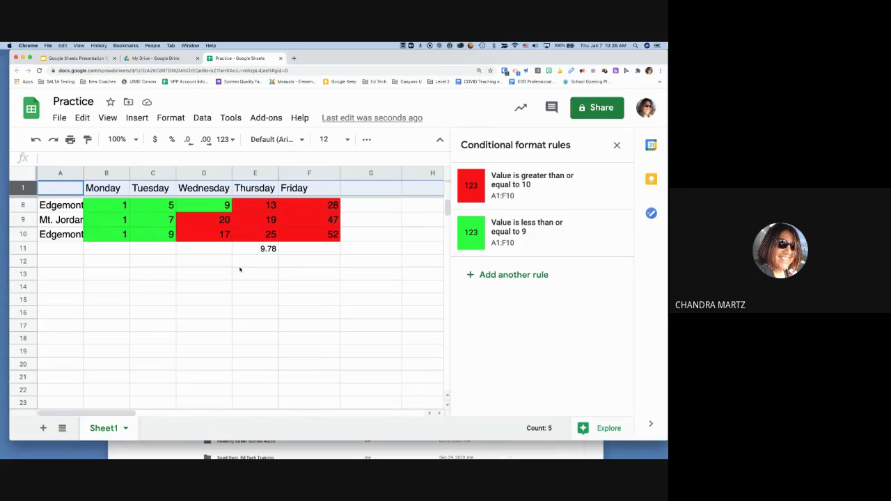
{"action": "scroll", "coordinate": [239, 270], "scroll_direction": "up", "scroll_amount": 3}
{"action": "left_click", "coordinate": [62, 174]}
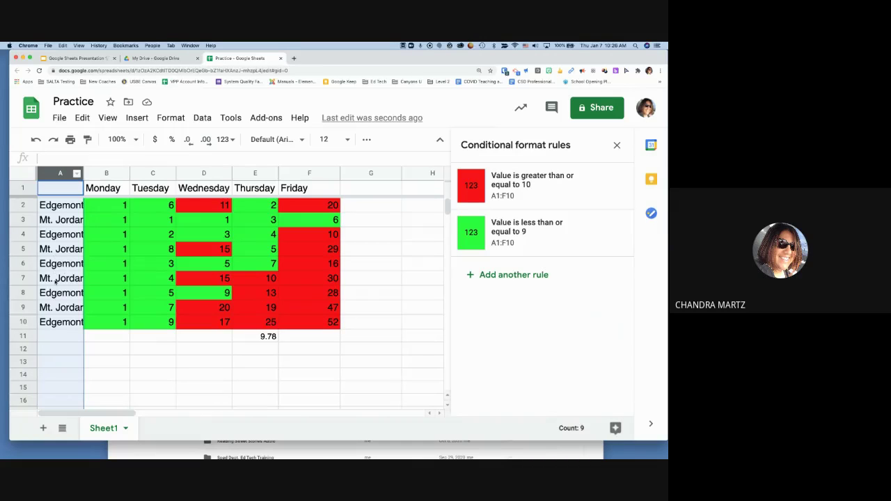
- Freeze column A of school names, then undo with Ctrl+Z to restore the Monday–Thursday columns
{"action": "left_click", "coordinate": [107, 117]}
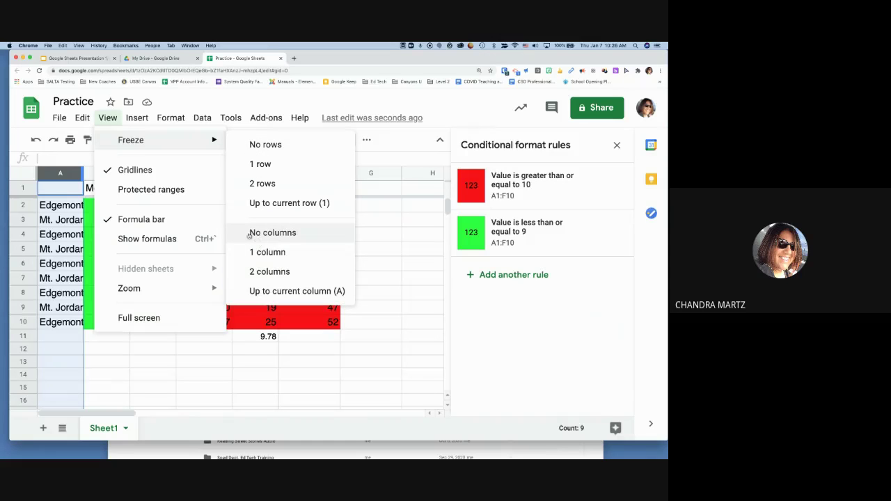
{"action": "left_click", "coordinate": [263, 252]}
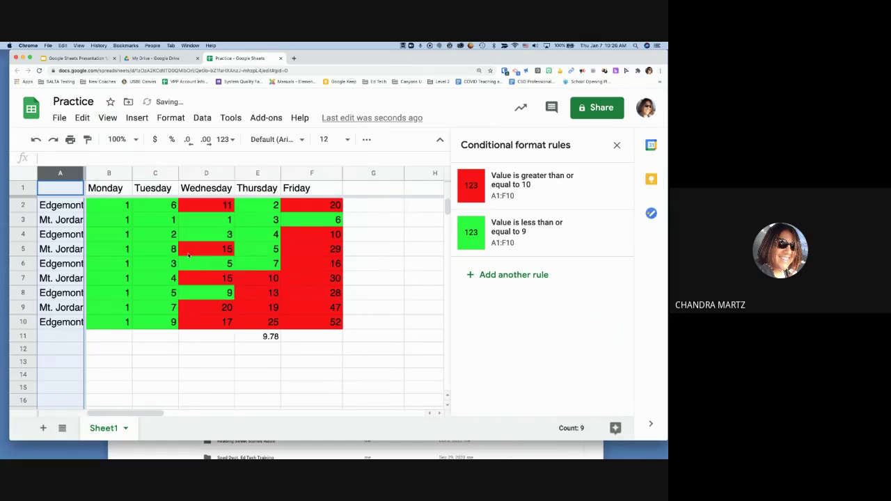
{"action": "scroll", "coordinate": [188, 256], "scroll_direction": "right", "scroll_amount": 5}
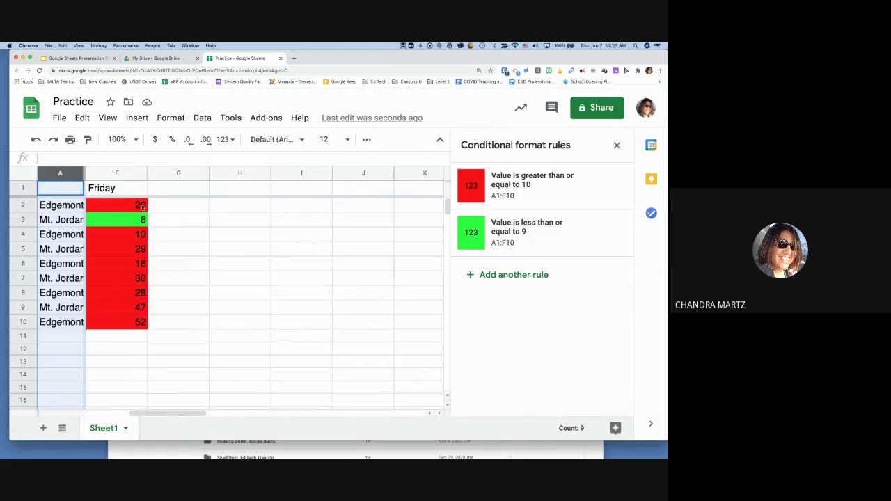
{"action": "key", "text": "ctrl+z"}
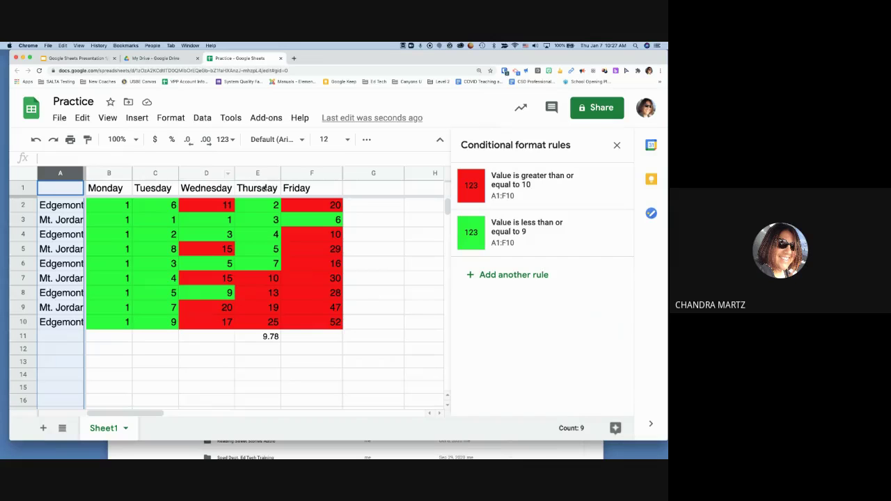
- Hide the Wednesday column, then unhide it again using the column arrows
{"action": "right_click", "coordinate": [207, 175]}
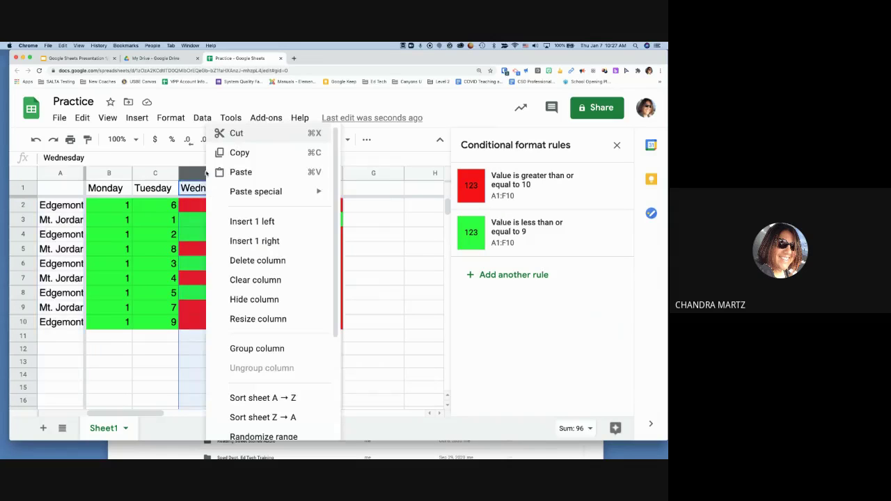
{"action": "left_click", "coordinate": [254, 300]}
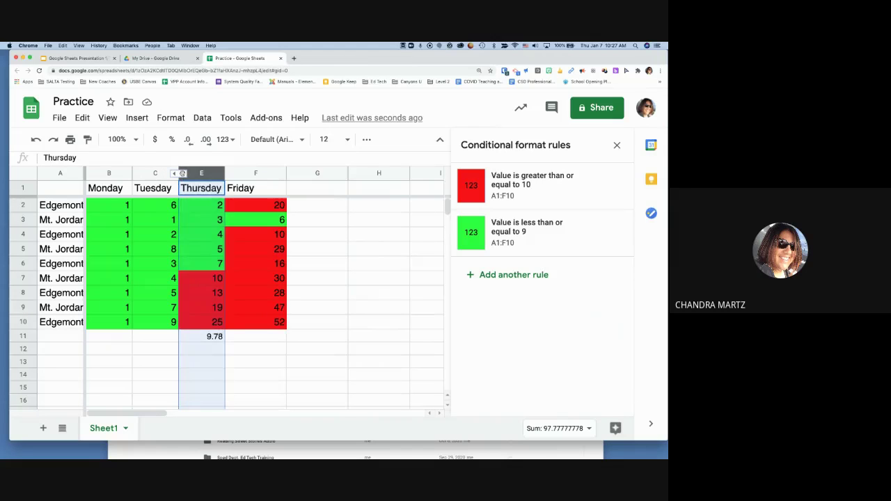
{"action": "mouse_move", "coordinate": [182, 173]}
{"action": "left_mouse_down"}
{"action": "mouse_move", "coordinate": [197, 173]}
{"action": "mouse_move", "coordinate": [185, 174]}
{"action": "left_mouse_up"}
{"action": "left_click", "coordinate": [182, 173]}
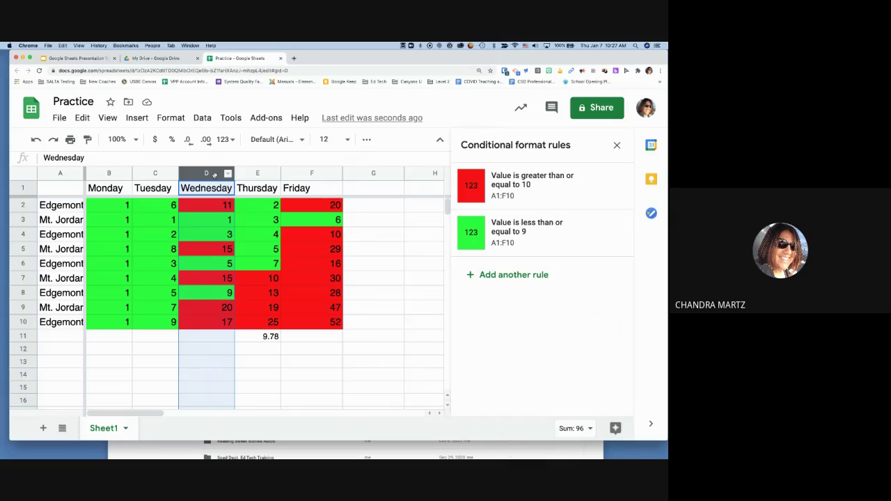
- Close the Conditional format rules sidebar and zoom the page out to show more cells
{"action": "left_click", "coordinate": [616, 145]}
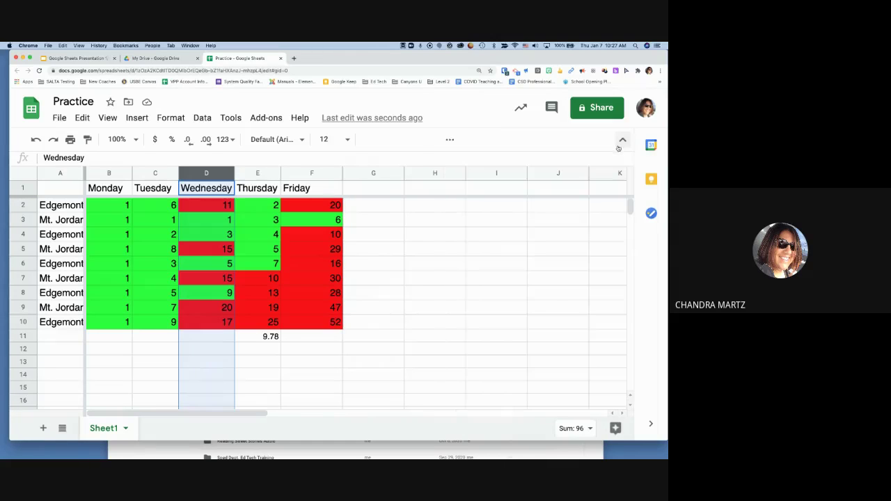
{"action": "left_click", "coordinate": [512, 140]}
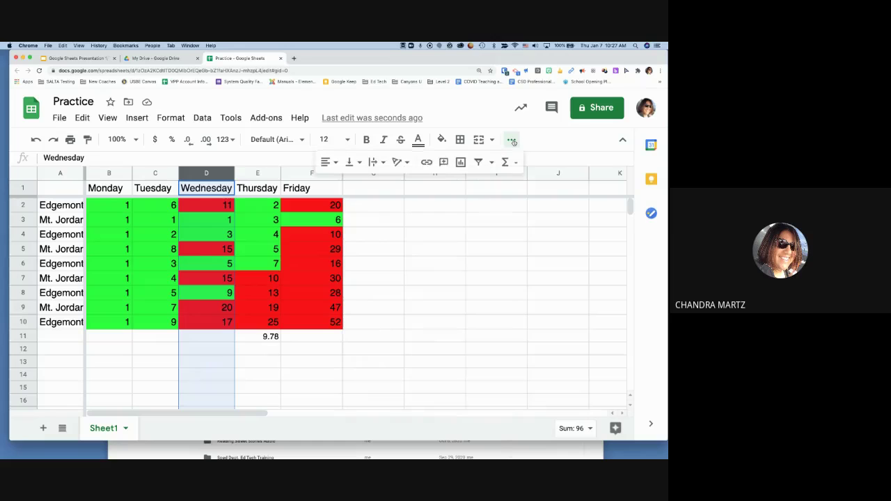
{"action": "left_click", "coordinate": [512, 141]}
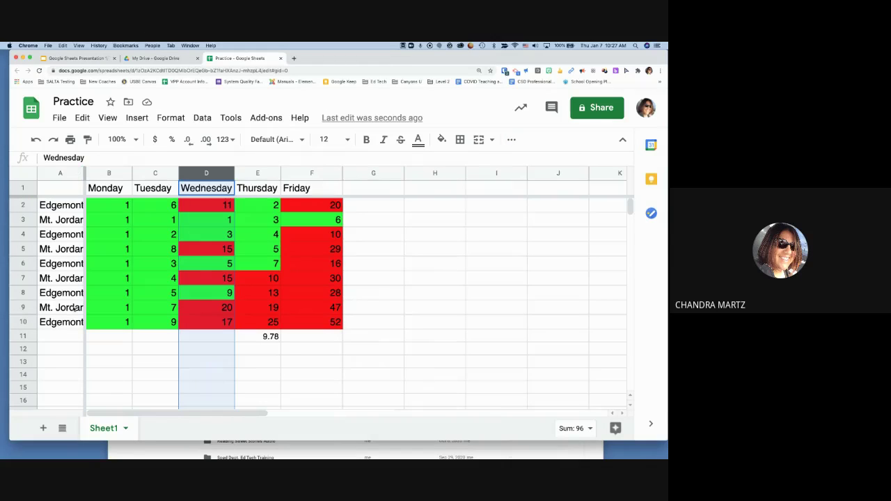
{"action": "key", "text": "super+minus"}
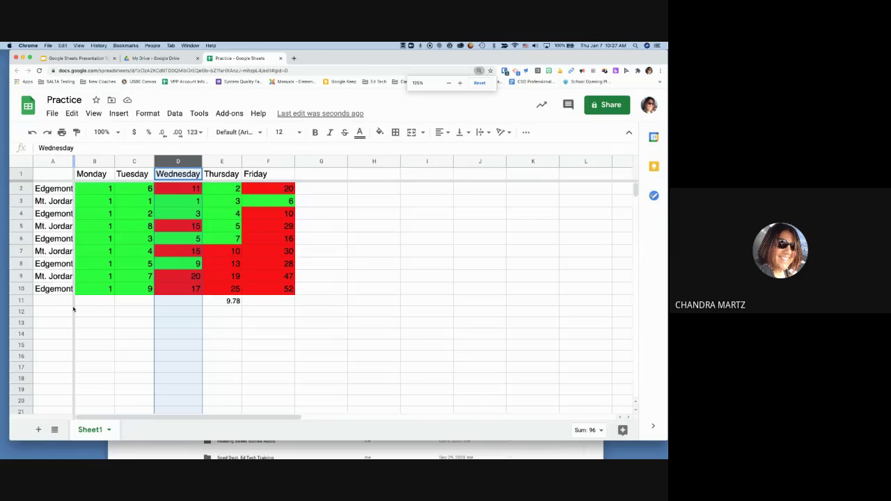
- Zoom the browser out further and drag column A's edge wider to fit the school names
{"action": "key", "text": "super+minus"}
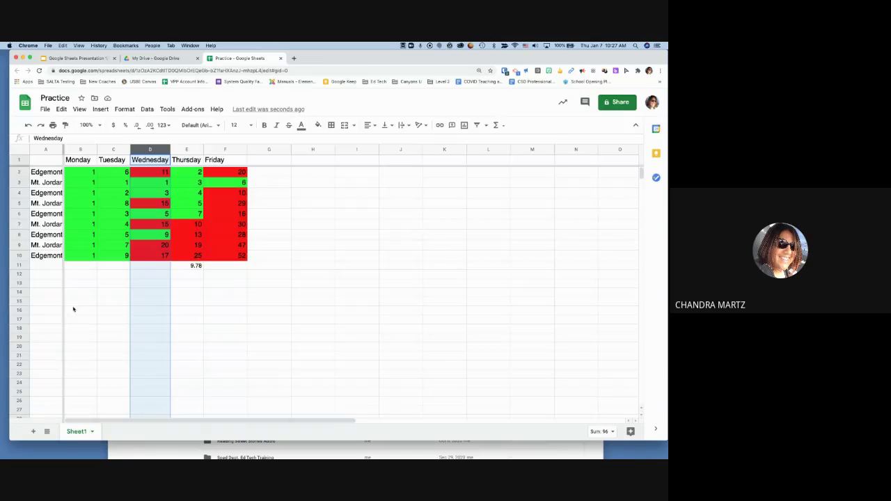
{"action": "left_click", "coordinate": [77, 256]}
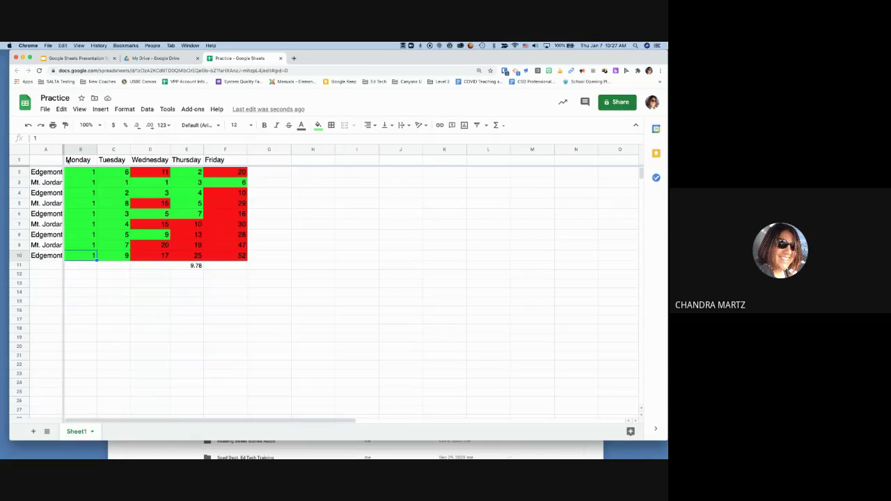
{"action": "mouse_move", "coordinate": [64, 149]}
{"action": "left_mouse_down"}
{"action": "mouse_move", "coordinate": [77, 153]}
{"action": "mouse_move", "coordinate": [66, 150]}
{"action": "left_mouse_up"}
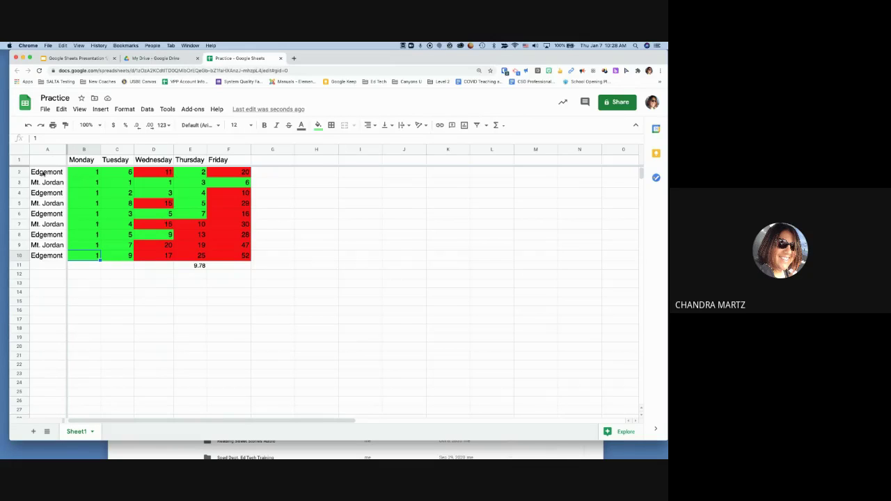
- Replace the school name in A8 with Alta and the one in A10 with Willow Springs
{"action": "left_click", "coordinate": [48, 149]}
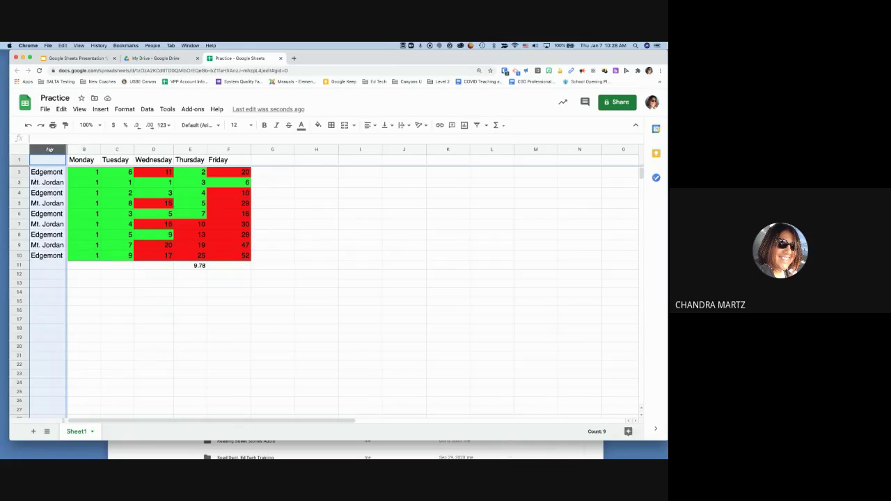
{"action": "left_click", "coordinate": [40, 235]}
{"action": "type", "text": "Alta"}
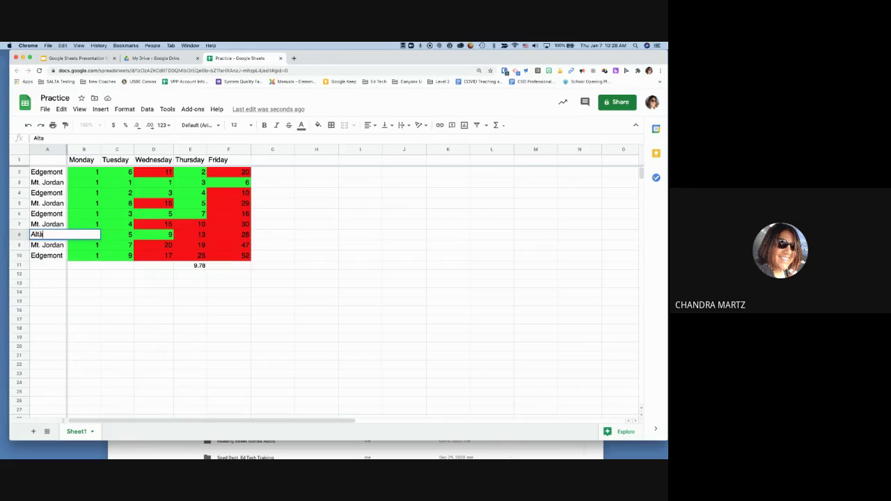
{"action": "left_click", "coordinate": [47, 256]}
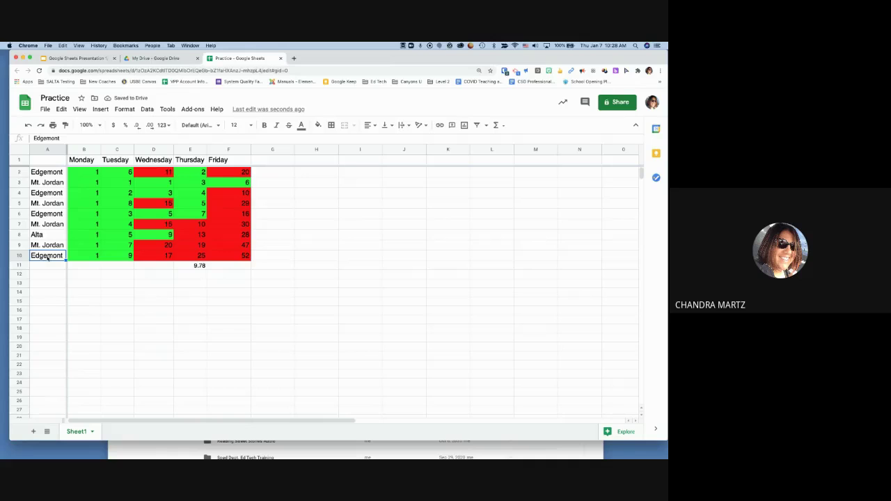
{"action": "type", "text": "Willow"}
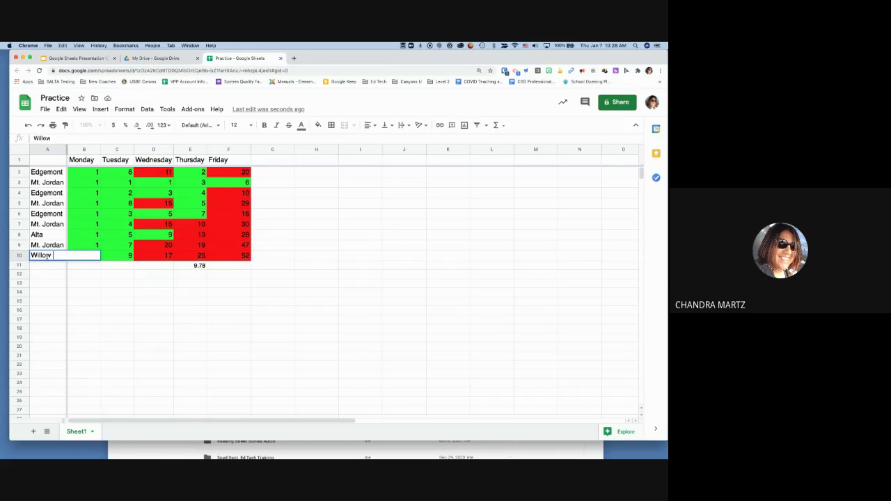
{"action": "type", "text": " Spings"}
{"action": "left_click", "coordinate": [44, 293]}
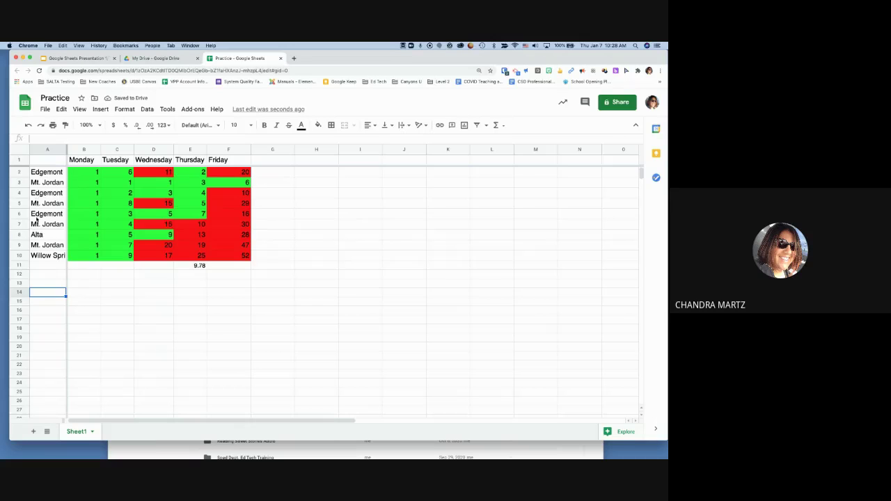
{"action": "left_click", "coordinate": [47, 150]}
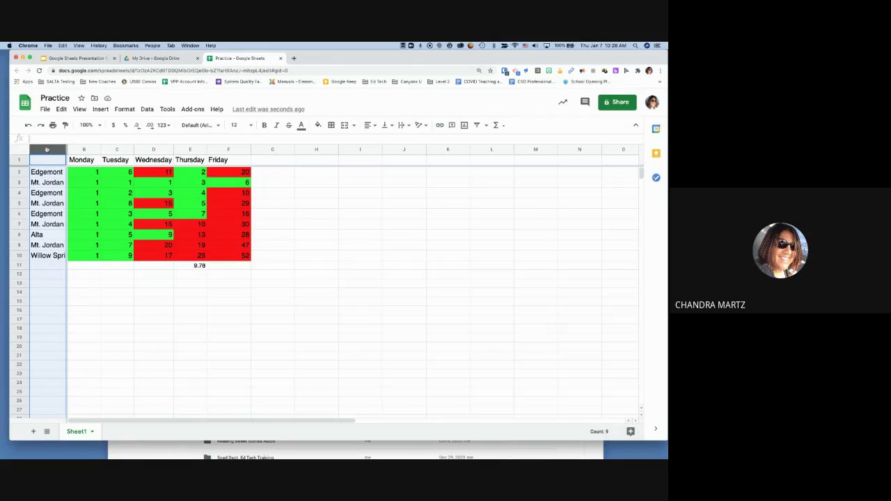
- Create a new filter view, Filter 1, covering A1:A1000, from the filter button's dropdown
{"action": "left_click", "coordinate": [476, 126]}
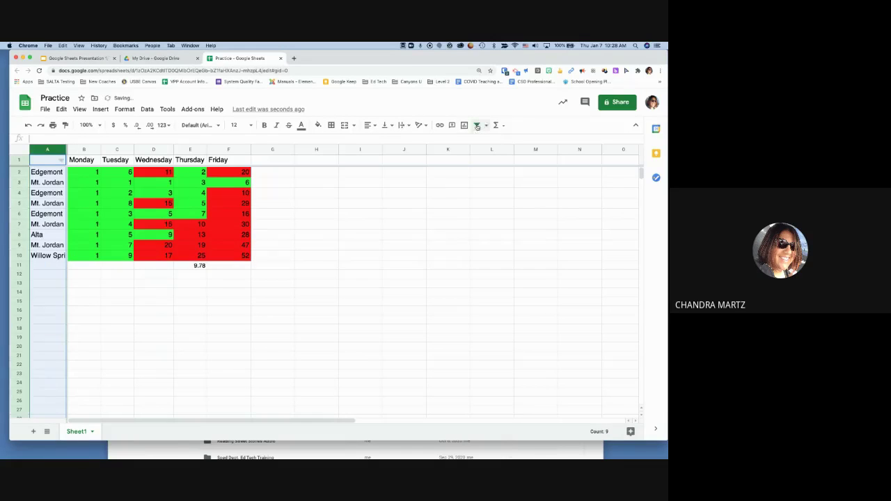
{"action": "left_click", "coordinate": [486, 125]}
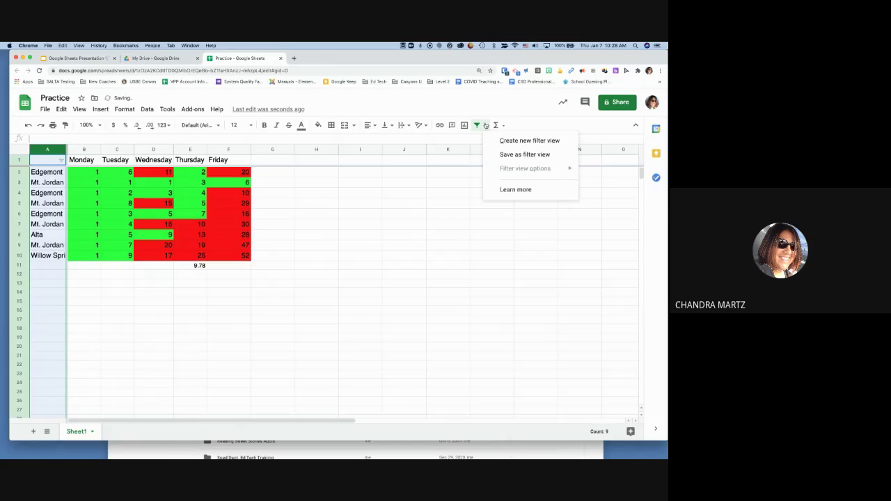
{"action": "left_click", "coordinate": [477, 125]}
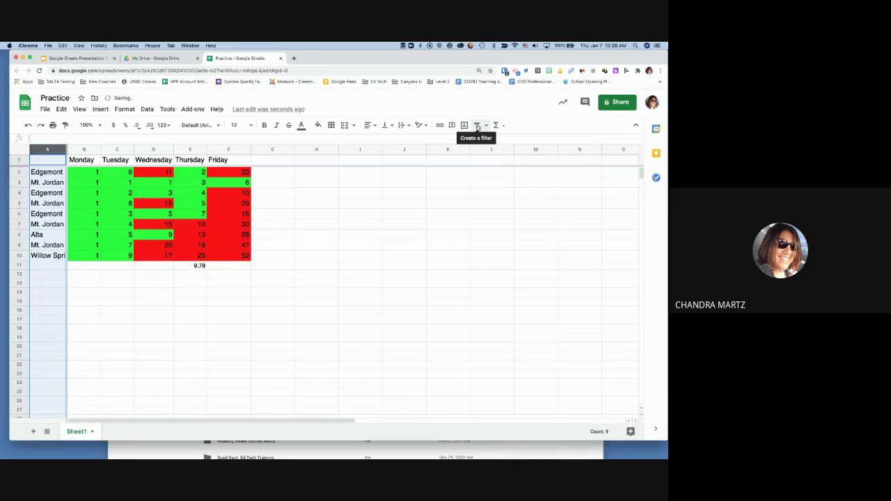
{"action": "left_click", "coordinate": [486, 125]}
{"action": "left_click", "coordinate": [498, 141]}
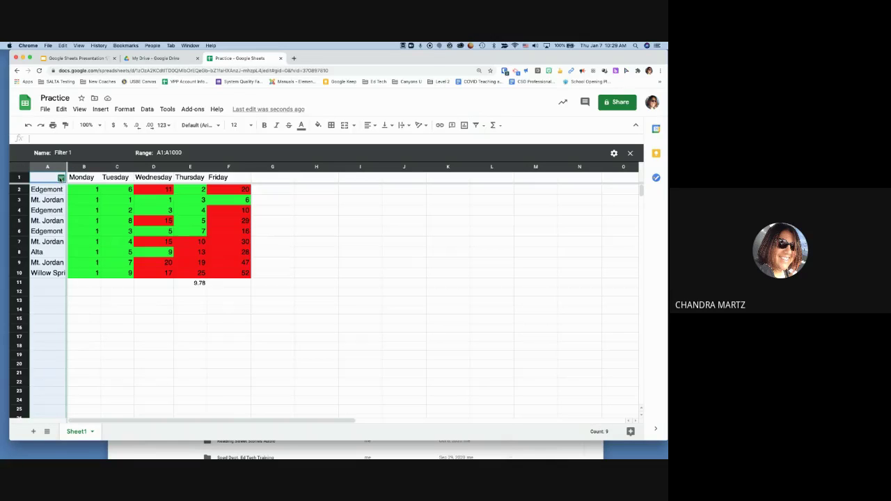
- Filter column A by values so only the Alta and Willow Springs rows (8 and 10) show
{"action": "left_click", "coordinate": [61, 178]}
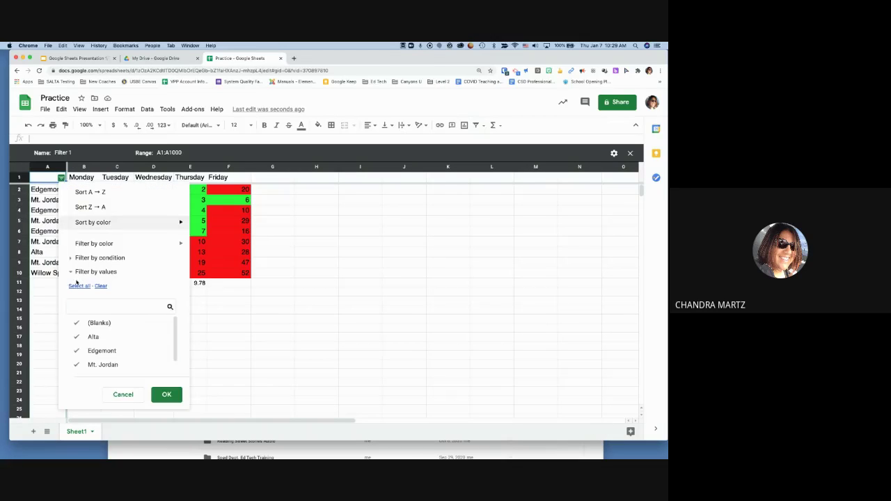
{"action": "scroll", "coordinate": [98, 348], "scroll_direction": "down", "scroll_amount": 1}
{"action": "scroll", "coordinate": [101, 356], "scroll_direction": "up", "scroll_amount": 1}
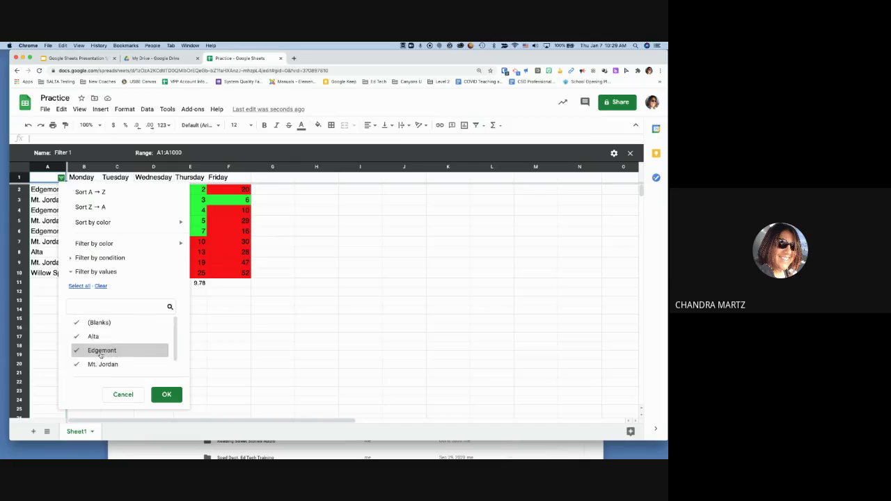
{"action": "scroll", "coordinate": [101, 351], "scroll_direction": "down", "scroll_amount": 1}
{"action": "scroll", "coordinate": [101, 360], "scroll_direction": "up", "scroll_amount": 1}
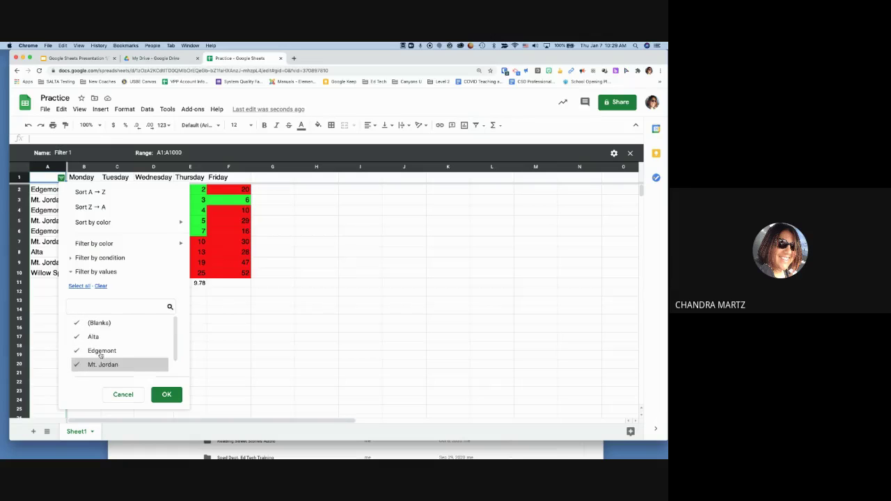
{"action": "left_click", "coordinate": [101, 286]}
{"action": "scroll", "coordinate": [90, 325], "scroll_direction": "down", "scroll_amount": 1}
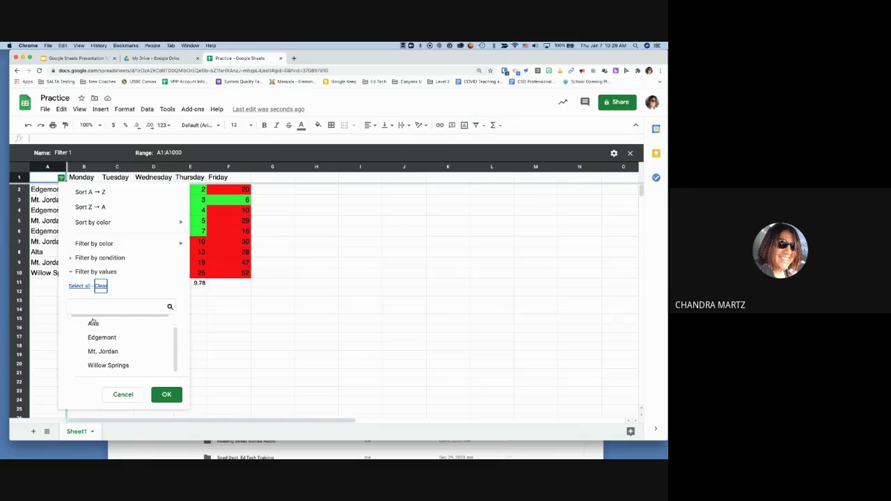
{"action": "left_click", "coordinate": [89, 325]}
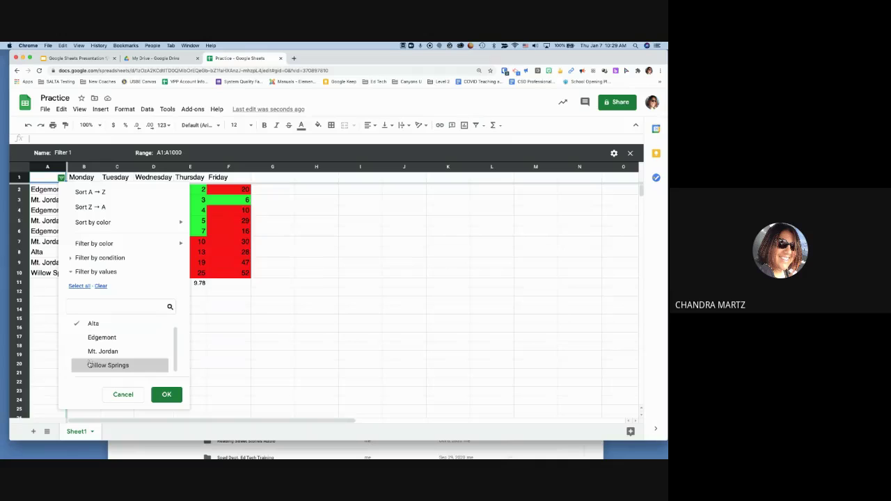
{"action": "left_click", "coordinate": [91, 364]}
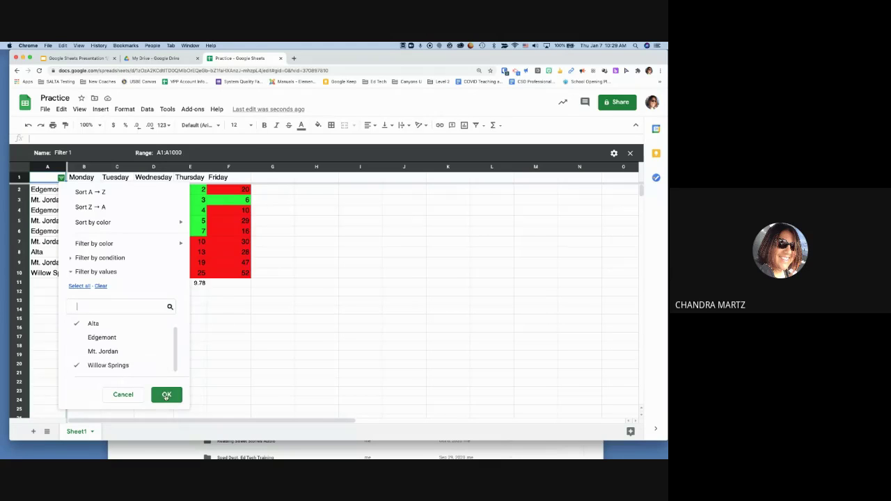
{"action": "left_click", "coordinate": [166, 394]}
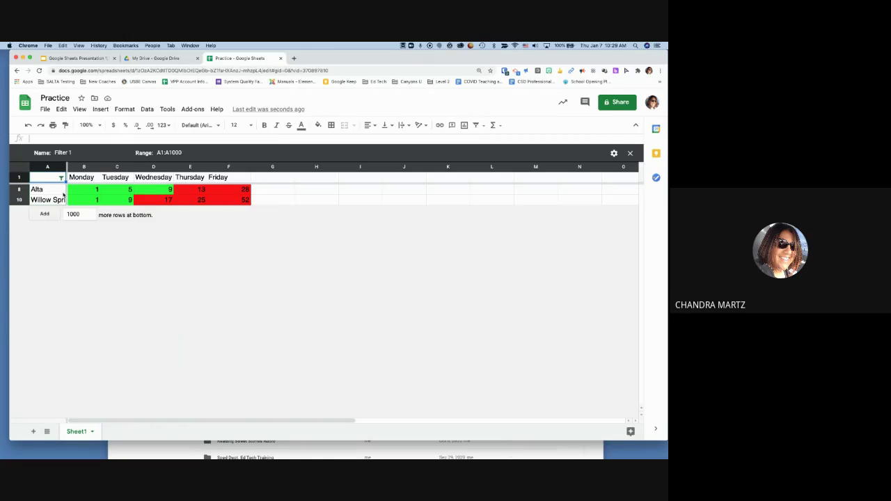
{"action": "left_click", "coordinate": [61, 178]}
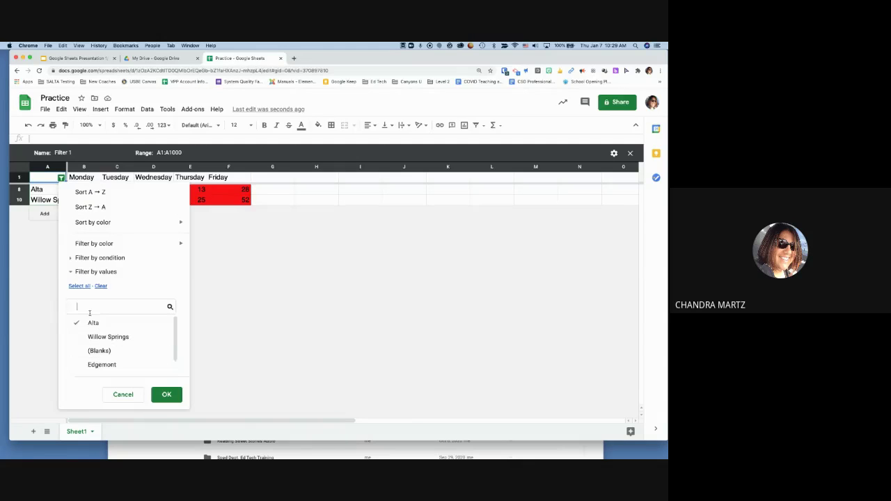
- Switch the column A filter from Alta and Willow Springs to Edgemont only, showing rows 2, 4 and 6
{"action": "left_click", "coordinate": [93, 323]}
{"action": "left_click", "coordinate": [104, 337]}
{"action": "left_click", "coordinate": [104, 337]}
{"action": "scroll", "coordinate": [105, 337], "scroll_direction": "down", "scroll_amount": 1}
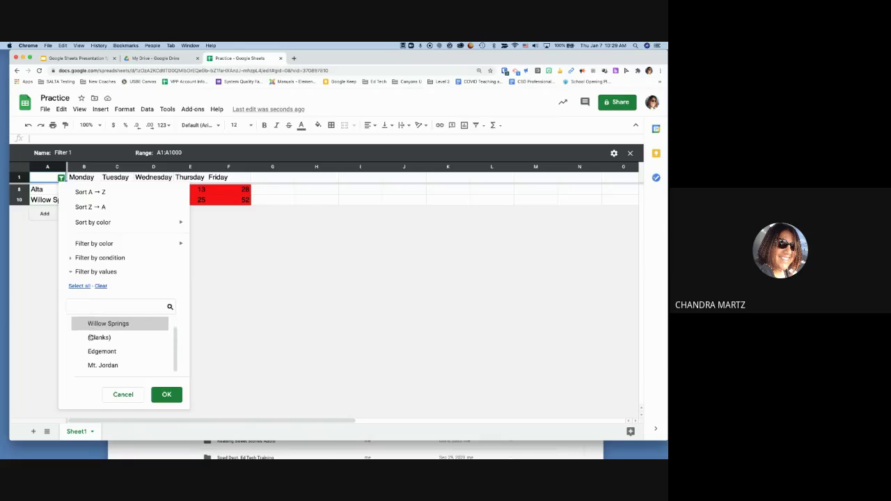
{"action": "left_click", "coordinate": [94, 352]}
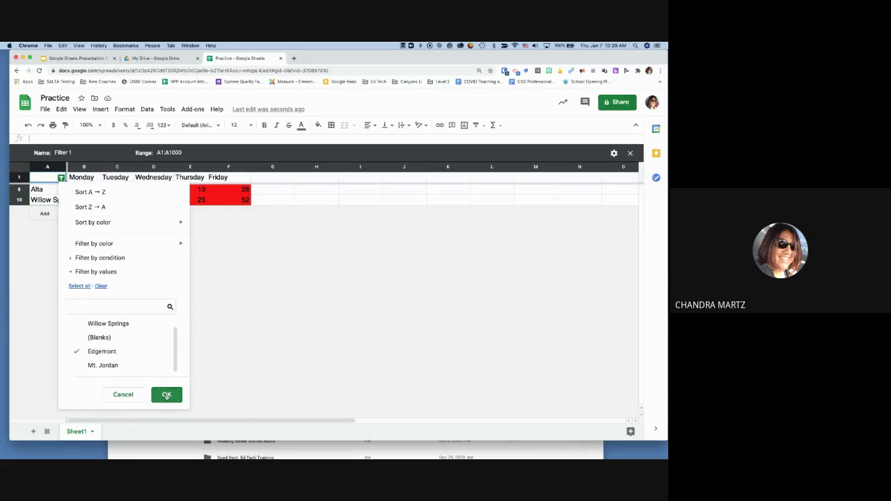
{"action": "left_click", "coordinate": [166, 394]}
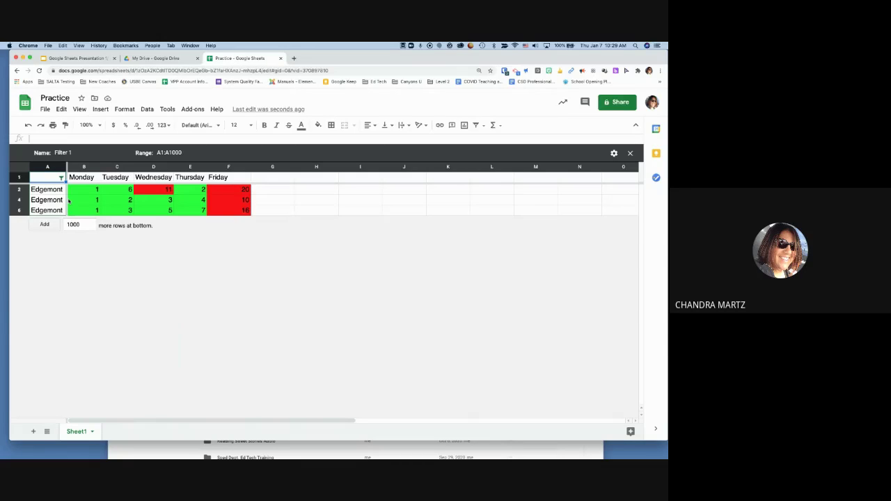
{"action": "left_click", "coordinate": [61, 178]}
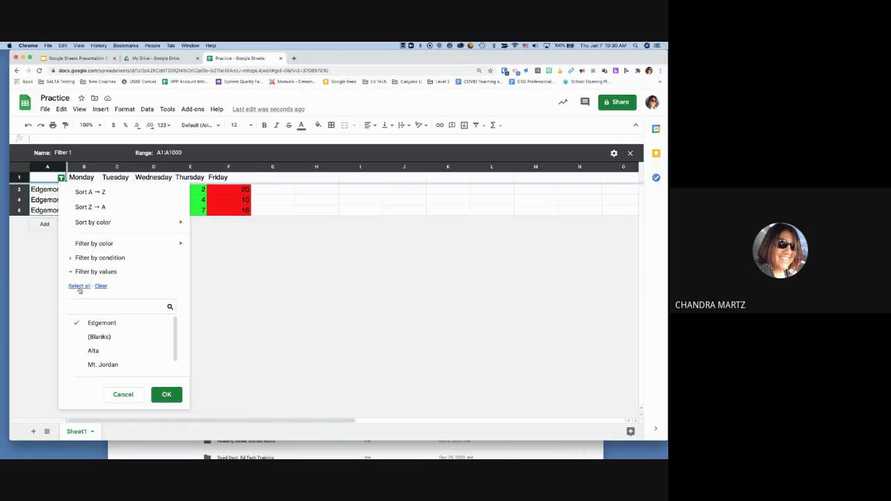
- Re-include all schools in the filter and close the Filter 1 view
{"action": "left_click", "coordinate": [79, 287]}
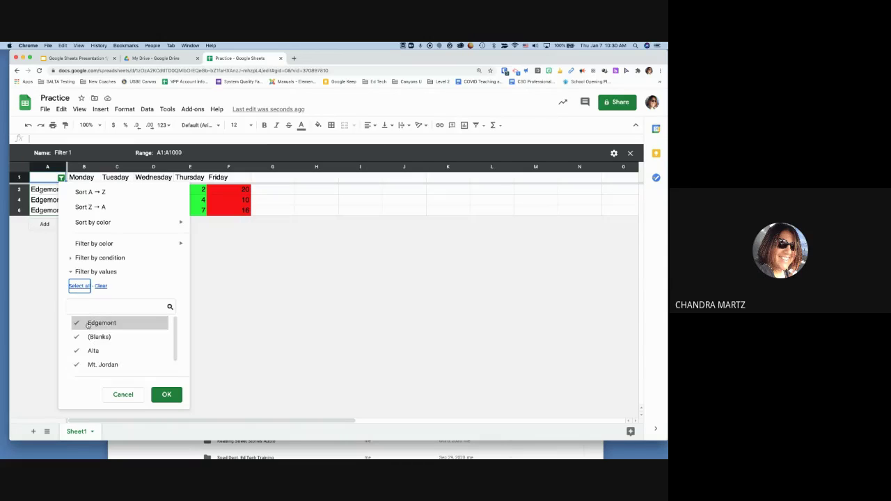
{"action": "scroll", "coordinate": [88, 324], "scroll_direction": "down", "scroll_amount": 1}
{"action": "left_click", "coordinate": [161, 395]}
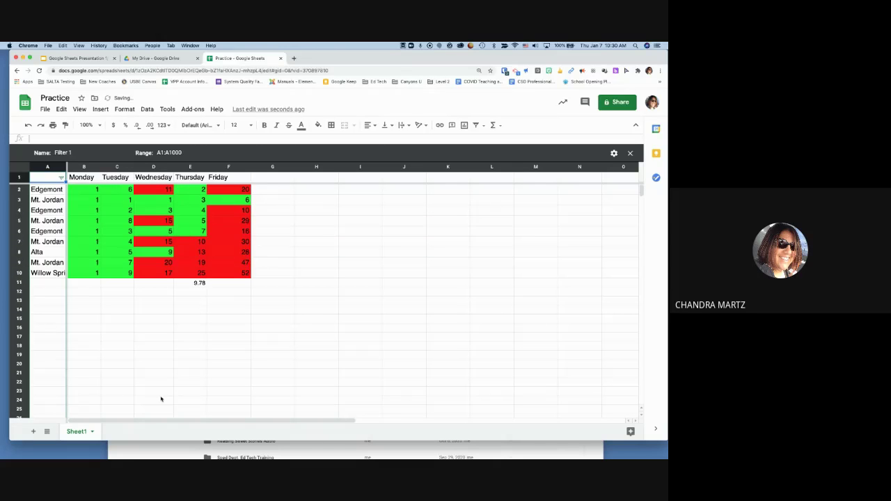
{"action": "left_click", "coordinate": [631, 153]}
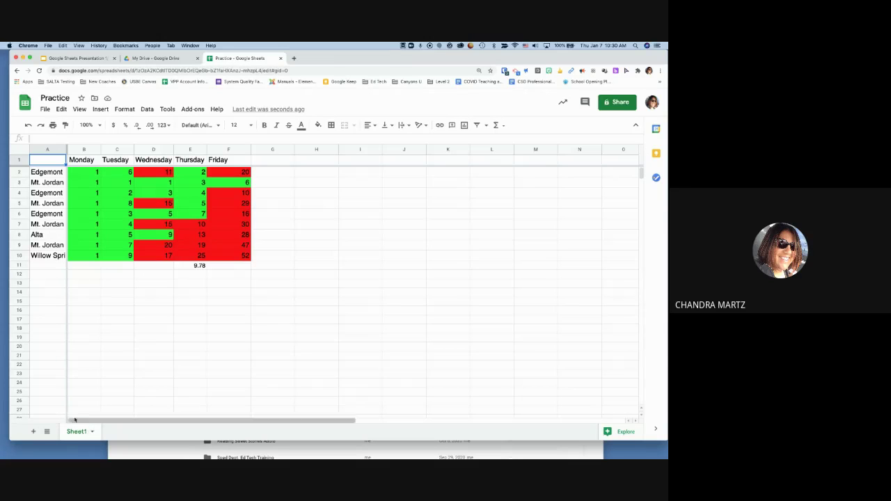
{"action": "left_click", "coordinate": [93, 433]}
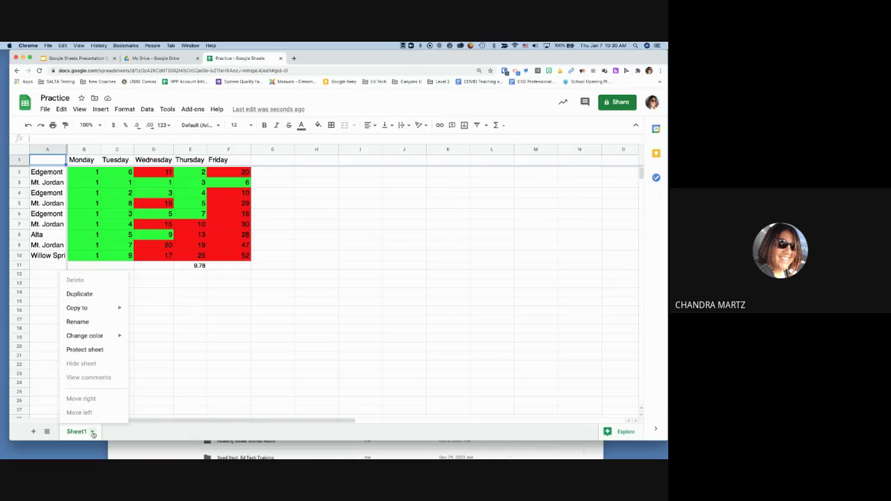
- Duplicate Sheet1 and fill 2 into every Monday score (B2:B10) of the copy
{"action": "left_click", "coordinate": [85, 295]}
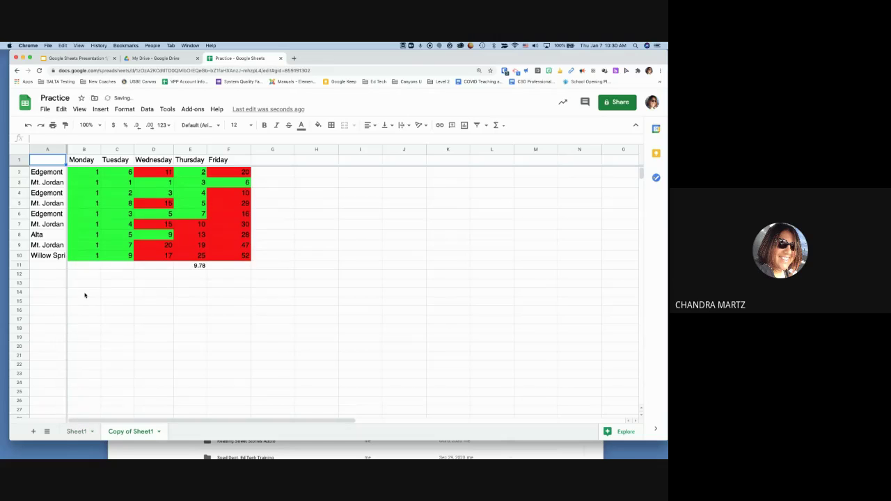
{"action": "left_click", "coordinate": [88, 175]}
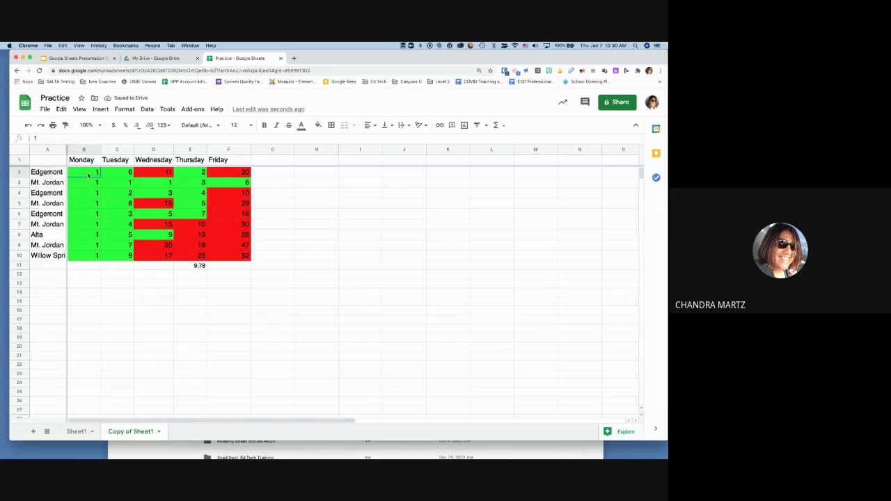
{"action": "left_click_drag", "start_coordinate": [88, 175], "coordinate": [85, 257]}
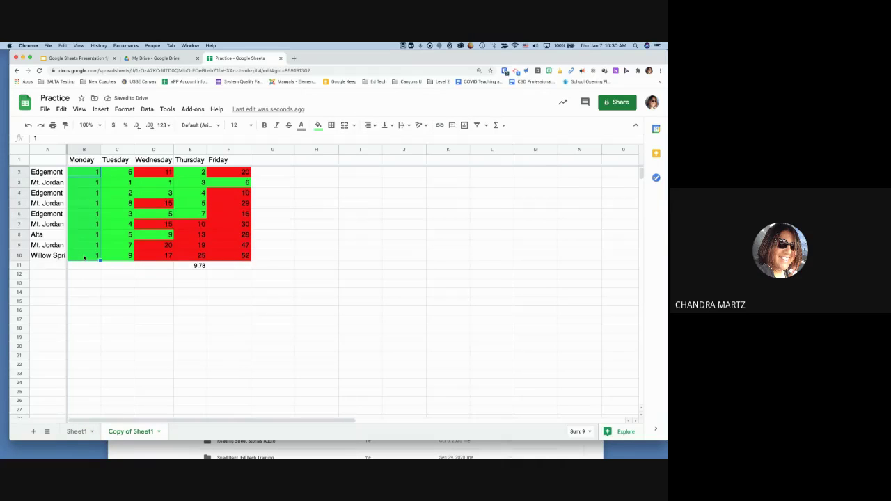
{"action": "type", "text": "2"}
{"action": "key", "text": "Return"}
{"action": "key", "text": "Up"}
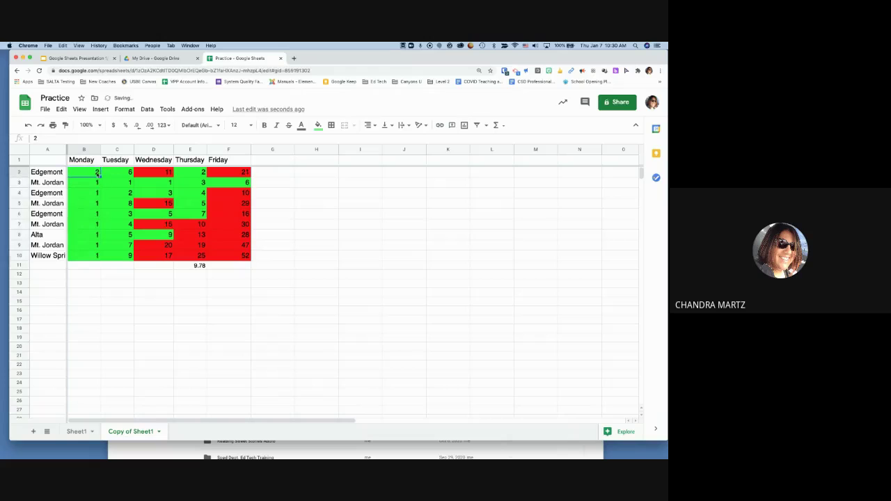
{"action": "left_click", "coordinate": [87, 254], "text": "shift"}
{"action": "key", "text": "ctrl+d"}
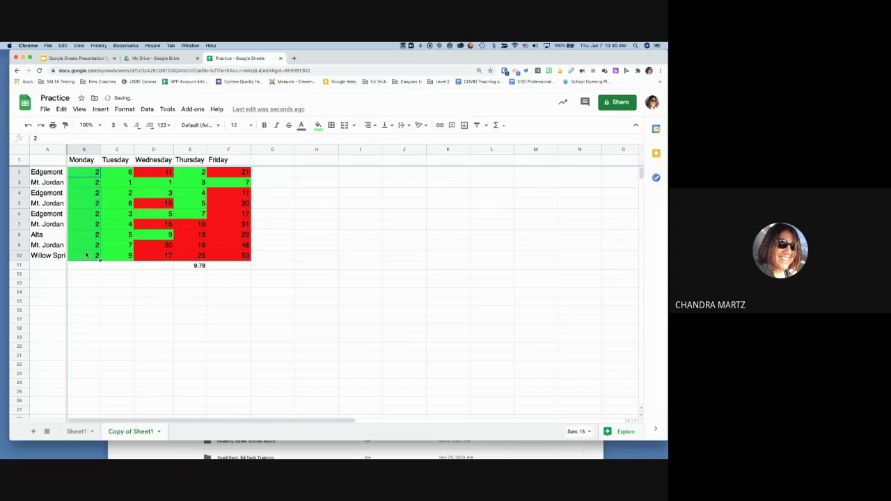
- Color the Copy of Sheet1 tab purple
{"action": "left_click", "coordinate": [75, 432]}
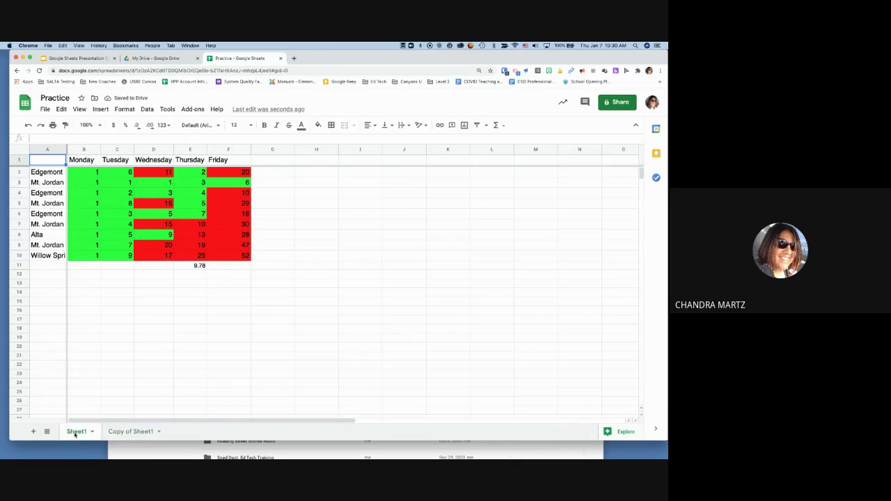
{"action": "left_click", "coordinate": [115, 431]}
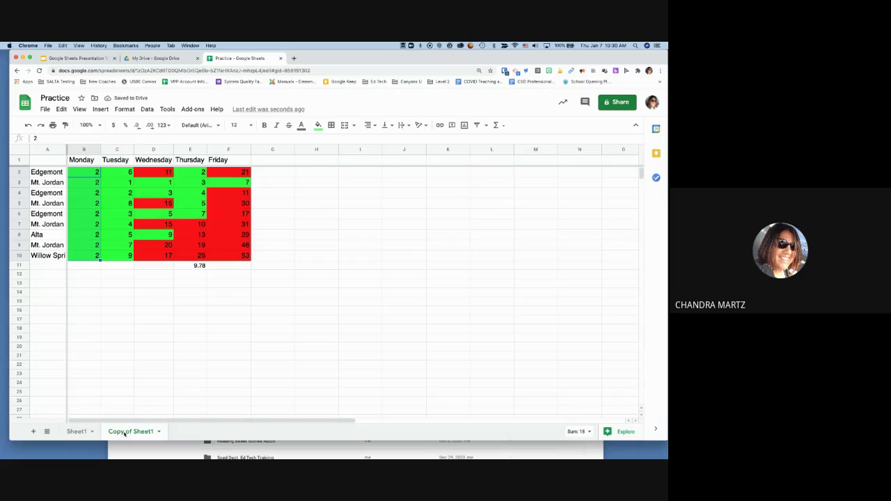
{"action": "left_click", "coordinate": [158, 432]}
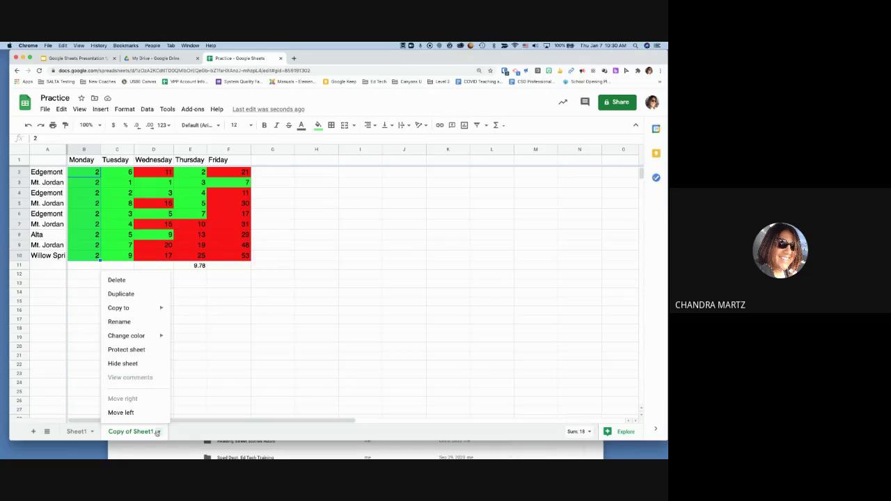
{"action": "mouse_move", "coordinate": [149, 335]}
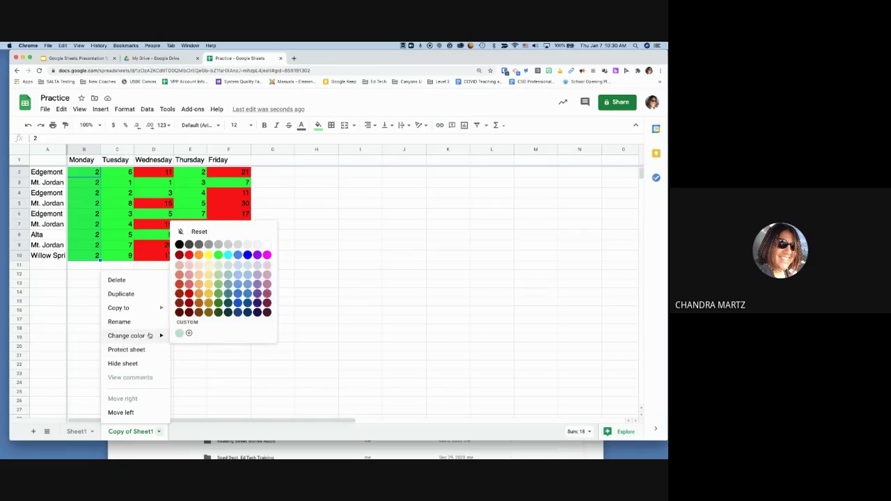
{"action": "left_click", "coordinate": [257, 254]}
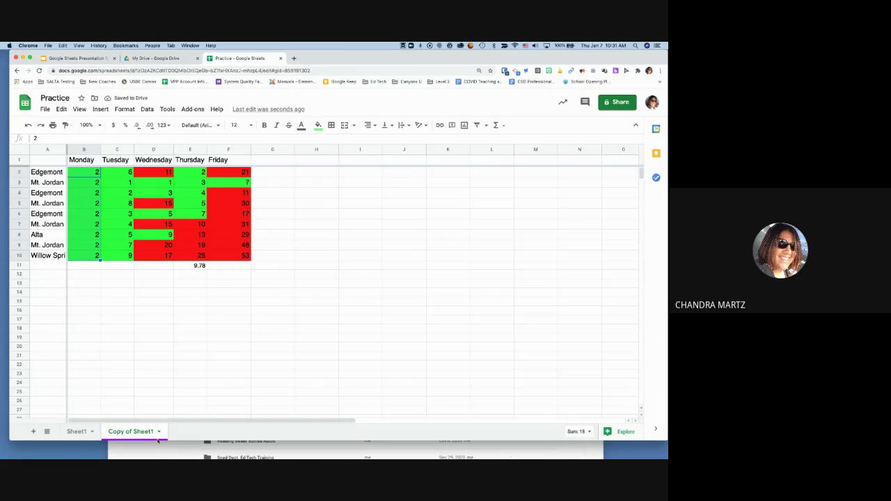
- Hide the purple Copy of Sheet1 through its tab menu
{"action": "left_click", "coordinate": [159, 431]}
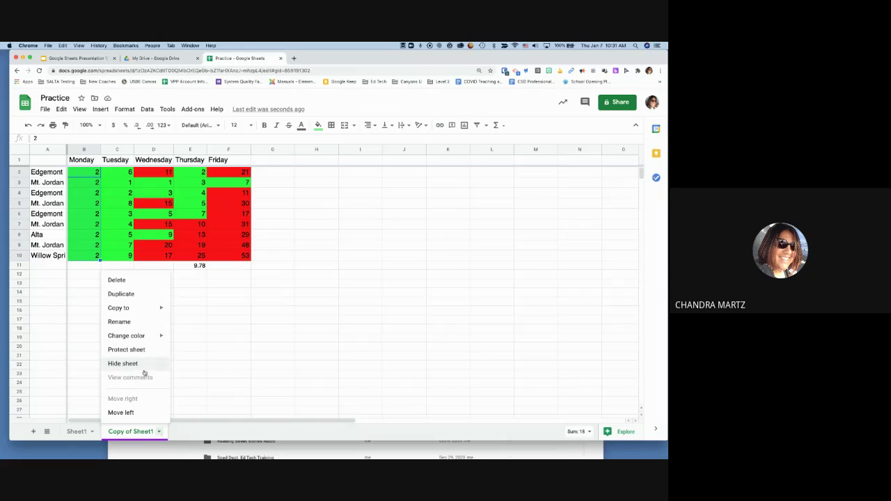
{"action": "left_click", "coordinate": [160, 431]}
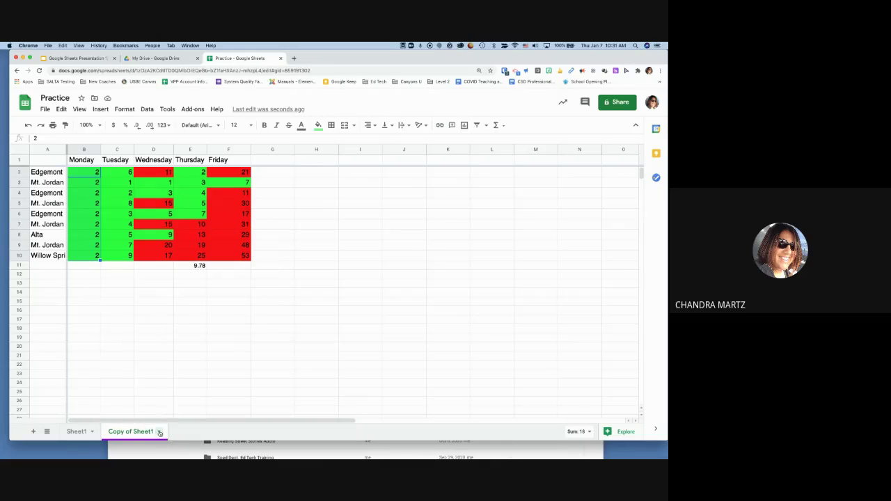
{"action": "left_click", "coordinate": [159, 432]}
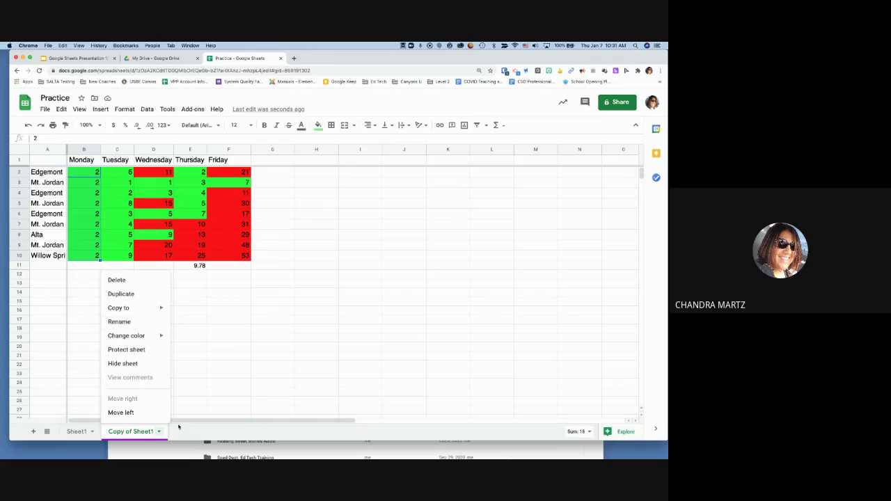
{"action": "left_click", "coordinate": [125, 363]}
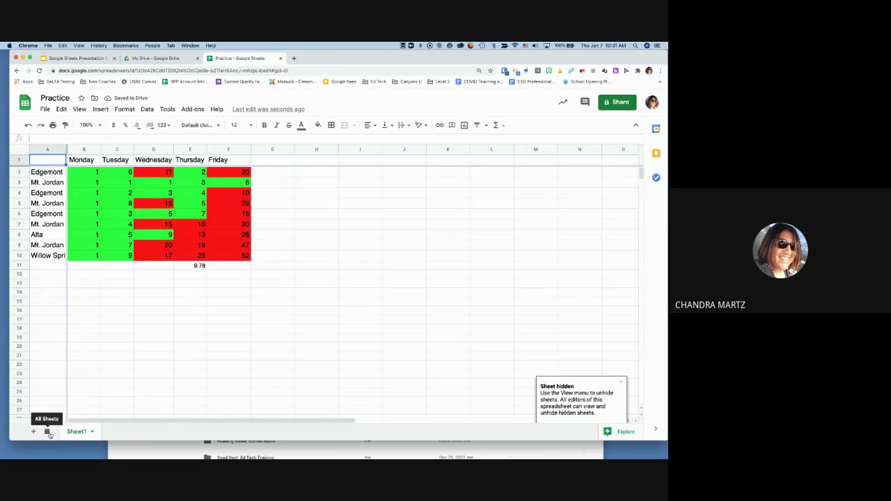
{"action": "left_click", "coordinate": [48, 432]}
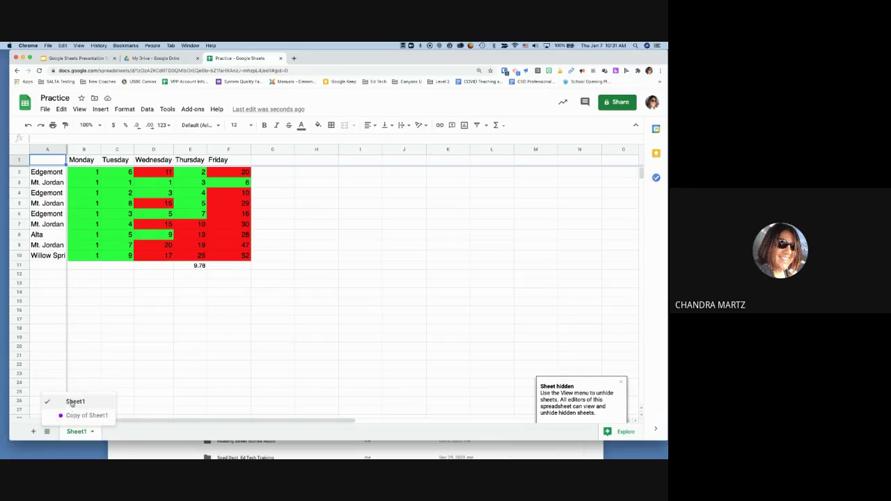
{"action": "left_click", "coordinate": [97, 430]}
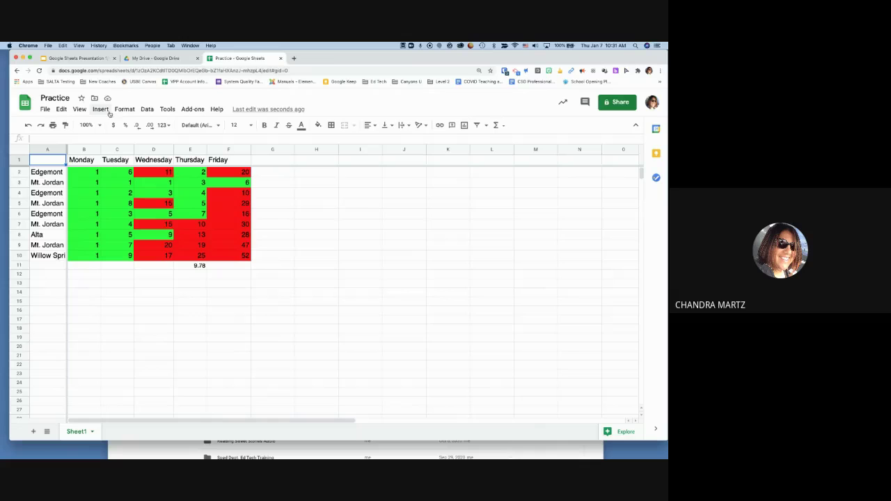
{"action": "left_click", "coordinate": [70, 58]}
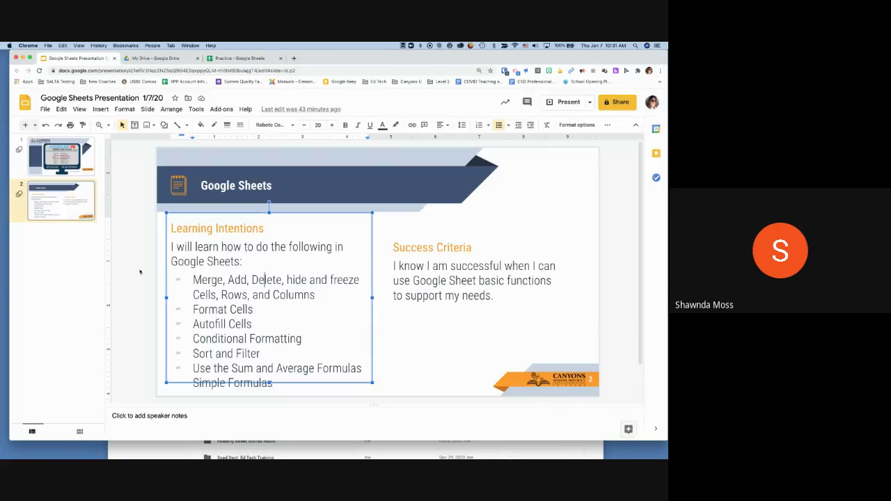
{"action": "left_click", "coordinate": [226, 59]}
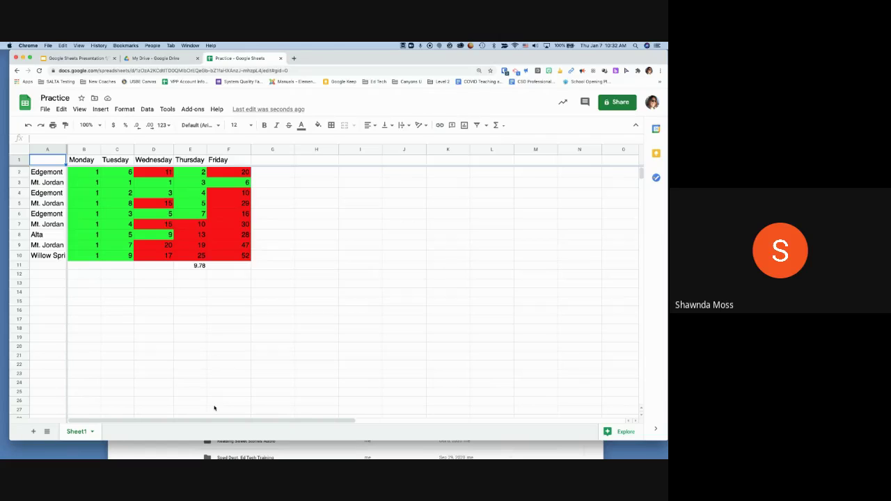
- Check the All Sheets list, then switch to the Google Sheets Presentation slides
{"action": "left_click", "coordinate": [48, 432]}
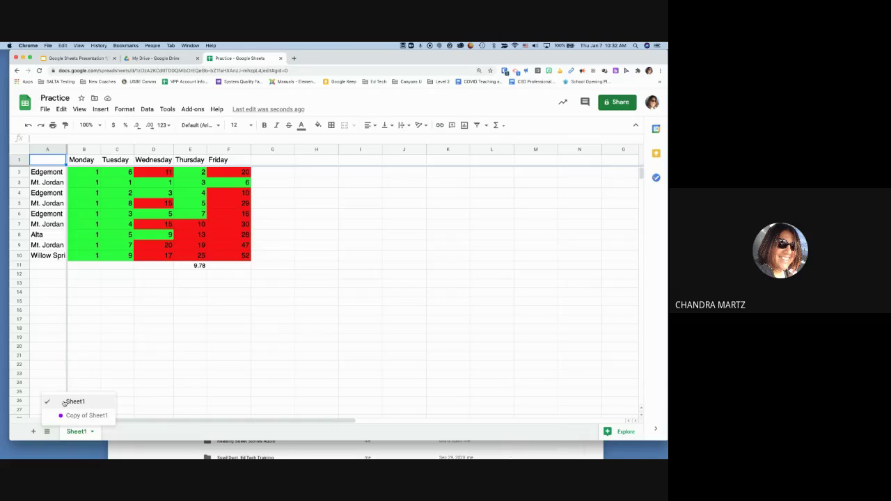
{"action": "left_click", "coordinate": [117, 436]}
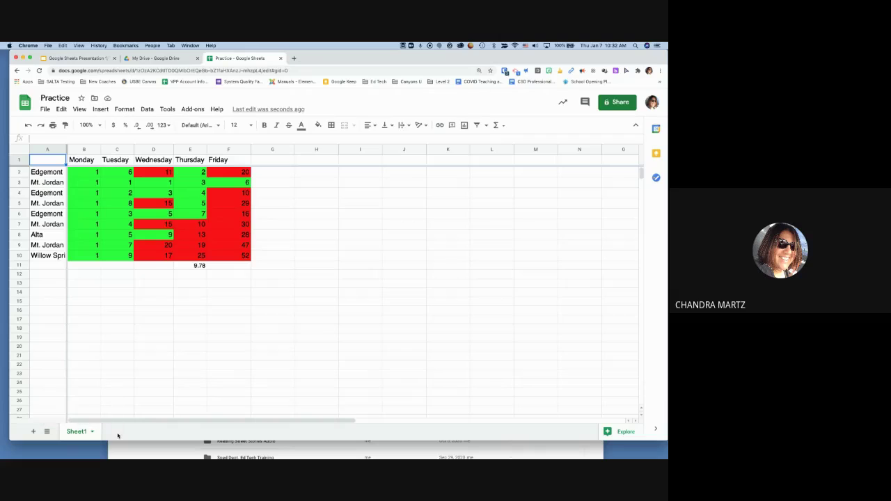
{"action": "left_click", "coordinate": [47, 431]}
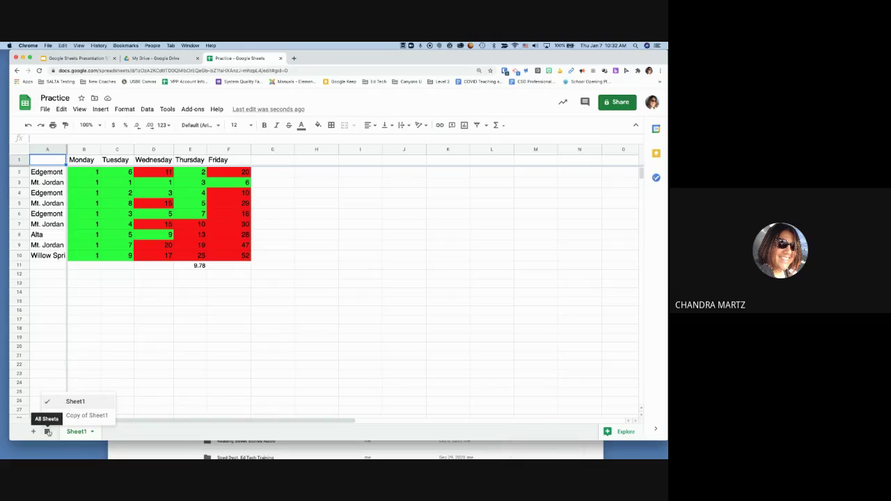
{"action": "left_click", "coordinate": [116, 437]}
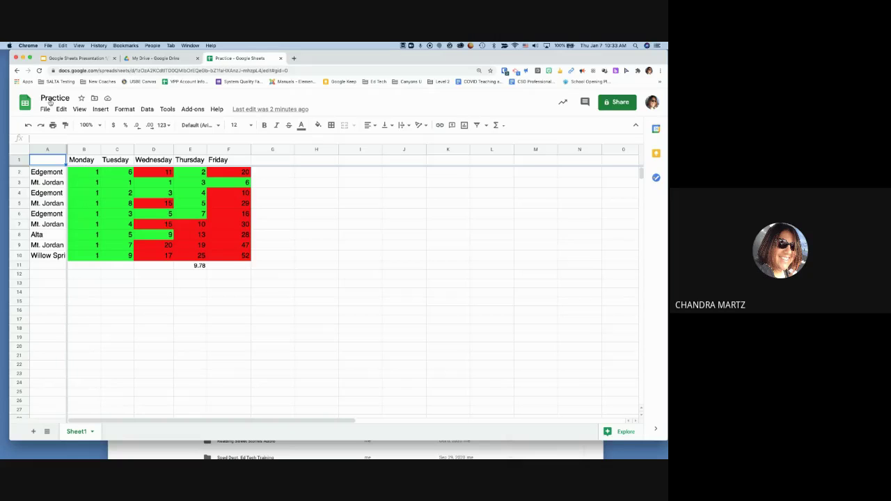
{"action": "left_click", "coordinate": [64, 59]}
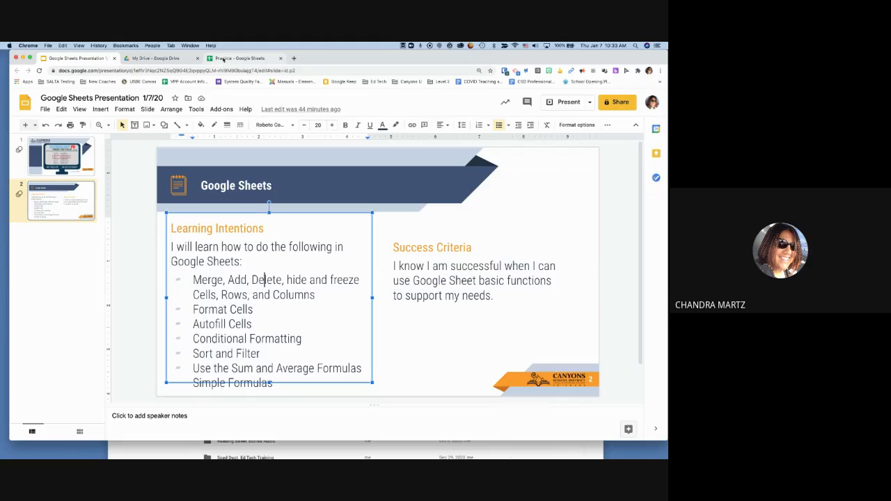
- Return to the Practice - Google Sheets browser tab
{"action": "left_click", "coordinate": [224, 60]}
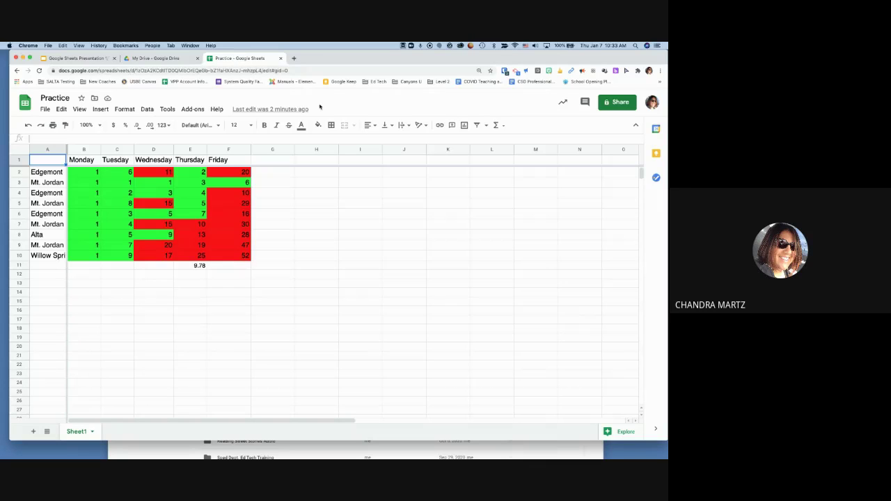
{"action": "left_click", "coordinate": [300, 205]}
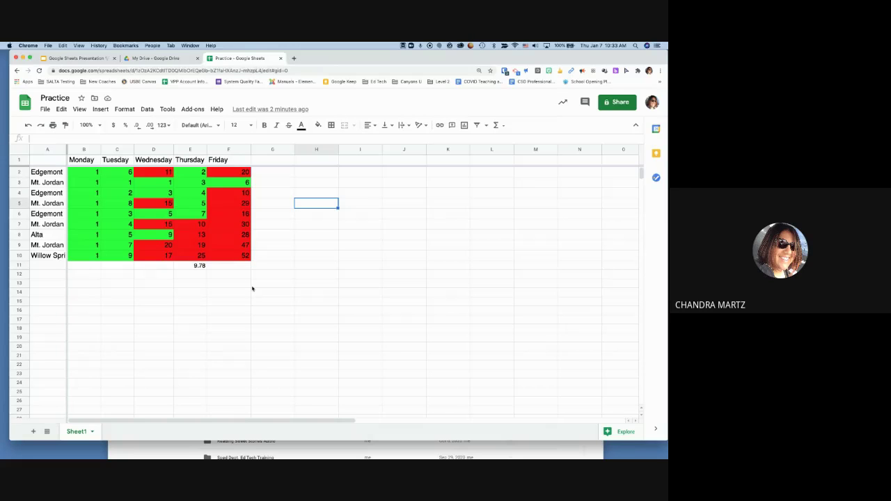
{"action": "left_click", "coordinate": [364, 197]}
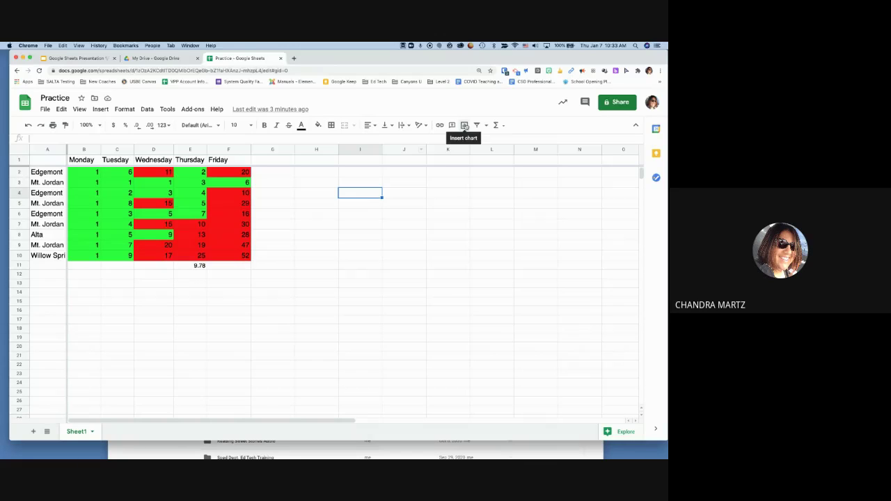
{"action": "left_click", "coordinate": [91, 174]}
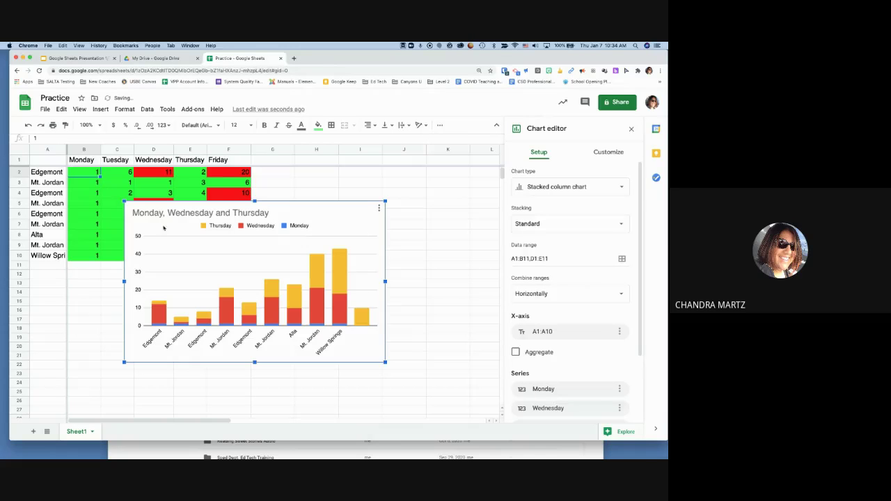
{"action": "left_click_drag", "start_coordinate": [199, 221], "coordinate": [293, 257]}
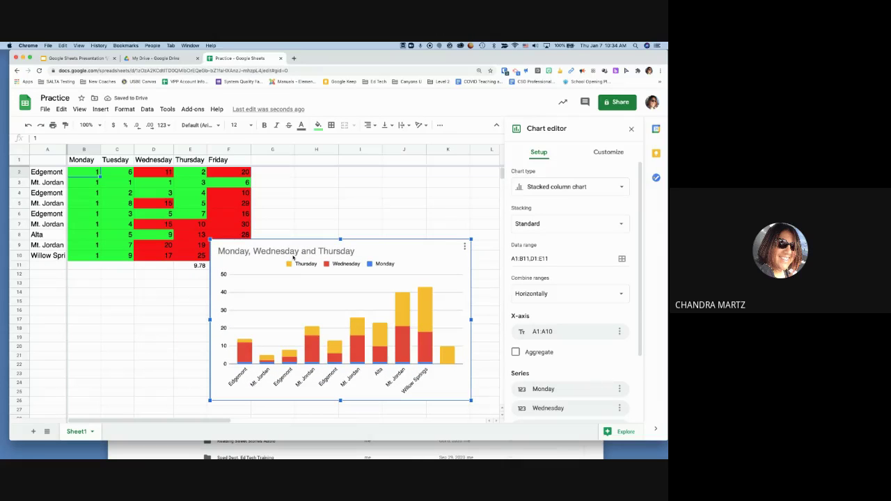
{"action": "left_click", "coordinate": [632, 128]}
{"action": "left_click", "coordinate": [396, 261]}
{"action": "key", "text": "Delete"}
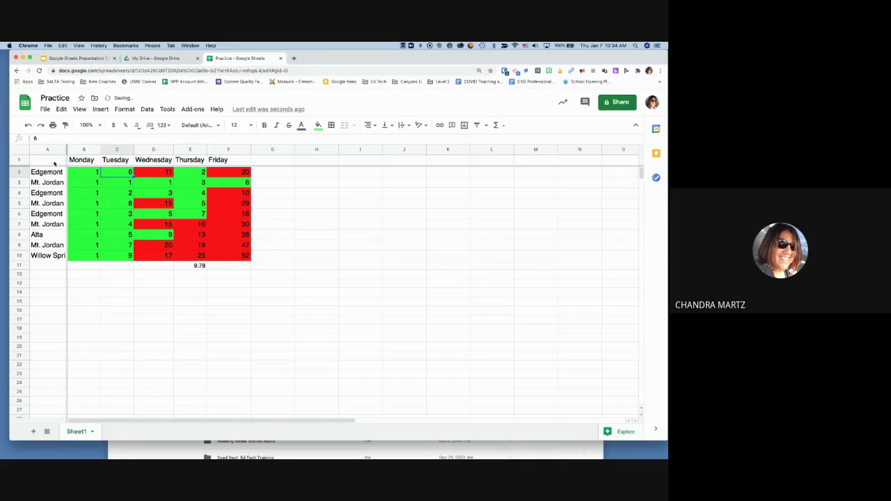
- Undo the accidental move of the table cells
{"action": "mouse_move", "coordinate": [54, 163]}
{"action": "left_mouse_down"}
{"action": "mouse_move", "coordinate": [101, 180]}
{"action": "mouse_move", "coordinate": [223, 183]}
{"action": "mouse_move", "coordinate": [221, 198]}
{"action": "mouse_move", "coordinate": [149, 195]}
{"action": "left_mouse_up"}
{"action": "left_click", "coordinate": [97, 174]}
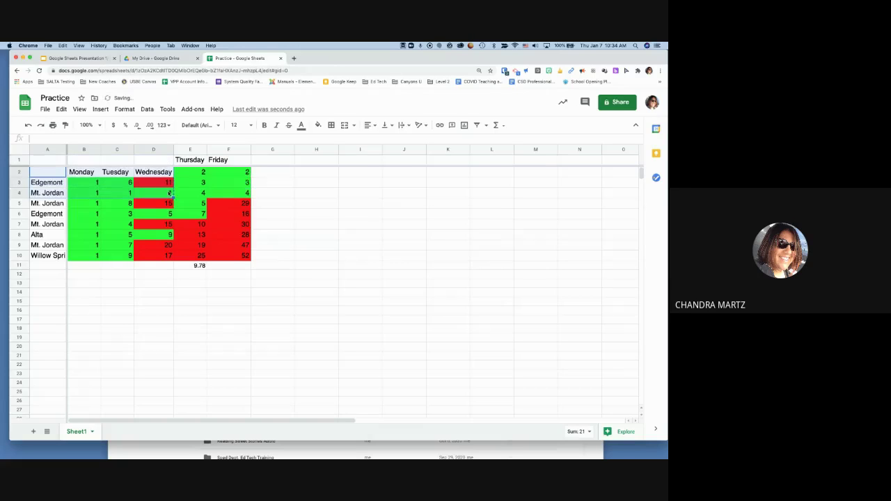
{"action": "key", "text": "super+z"}
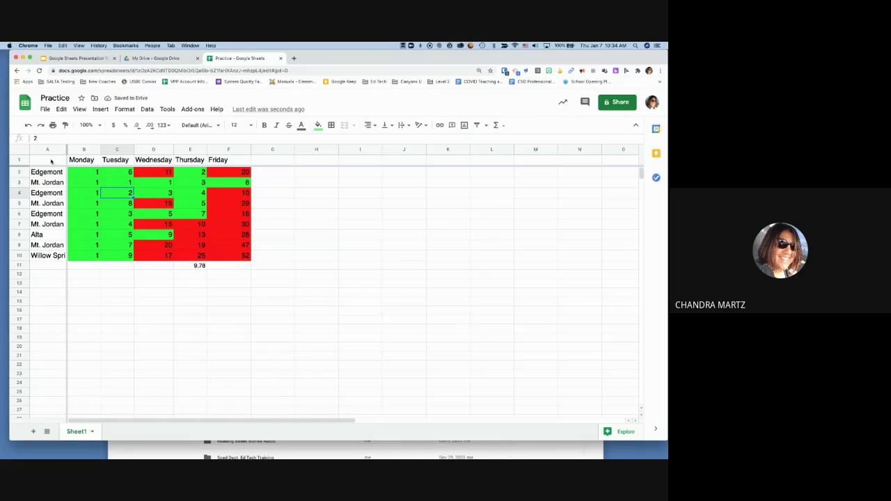
- Insert a stacked column chart from range A1:F4
{"action": "left_click_drag", "start_coordinate": [83, 160], "coordinate": [234, 197]}
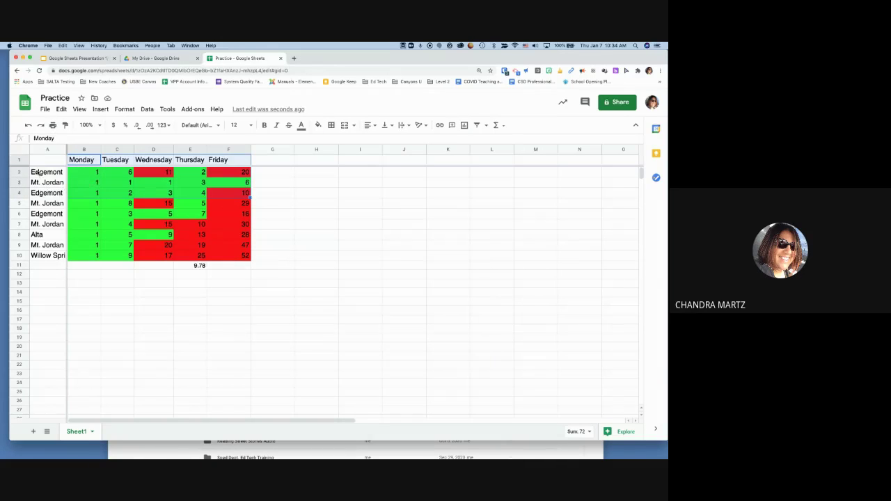
{"action": "mouse_move", "coordinate": [39, 172]}
{"action": "left_mouse_down"}
{"action": "mouse_move", "coordinate": [189, 182]}
{"action": "mouse_move", "coordinate": [229, 199]}
{"action": "left_mouse_up"}
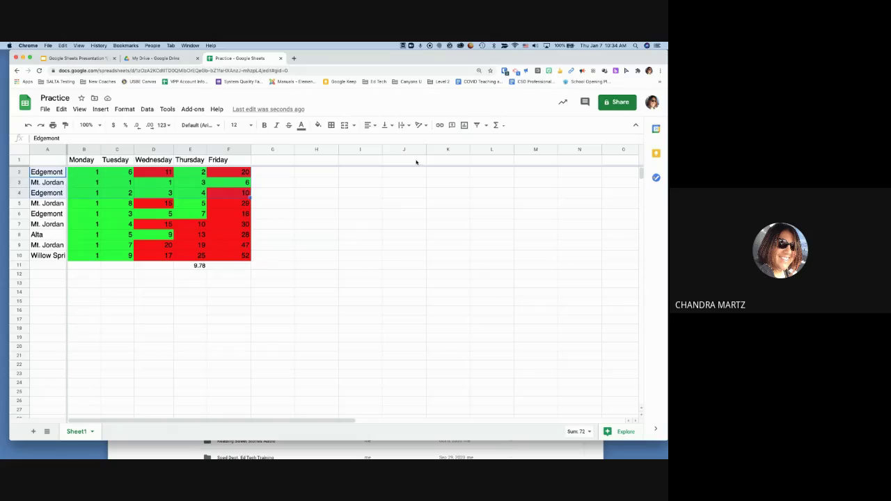
{"action": "left_click", "coordinate": [465, 125]}
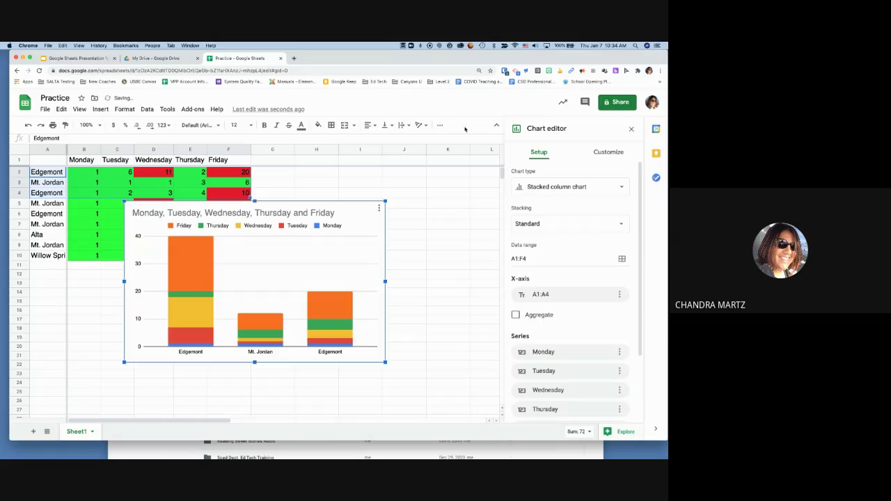
- Drag the stacked chart down and right, below the score table
{"action": "left_click_drag", "start_coordinate": [310, 207], "coordinate": [393, 257]}
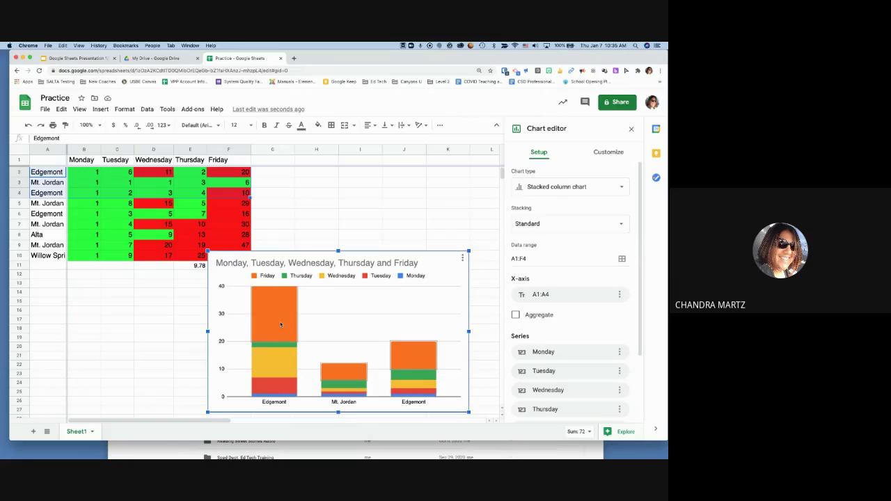
- Change the chart type to a horizontal bar chart
{"action": "left_click", "coordinate": [551, 187]}
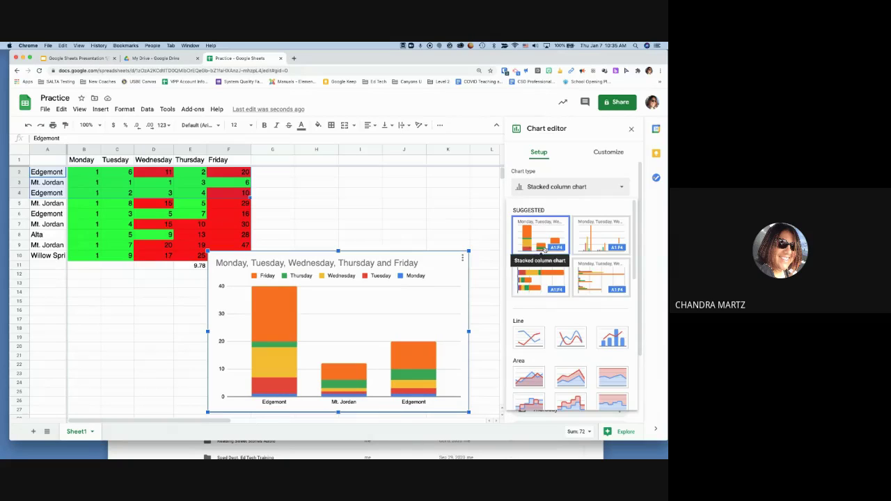
{"action": "scroll", "coordinate": [543, 248], "scroll_direction": "down", "scroll_amount": 2}
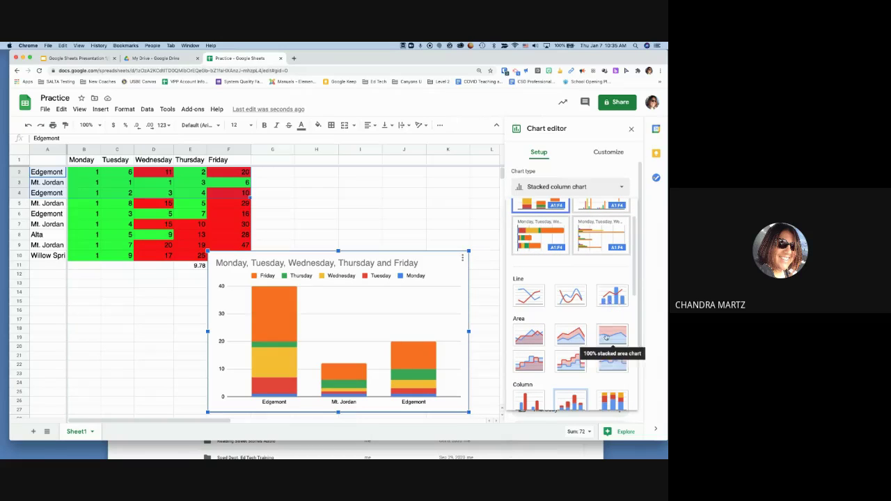
{"action": "scroll", "coordinate": [602, 306], "scroll_direction": "down", "scroll_amount": 3}
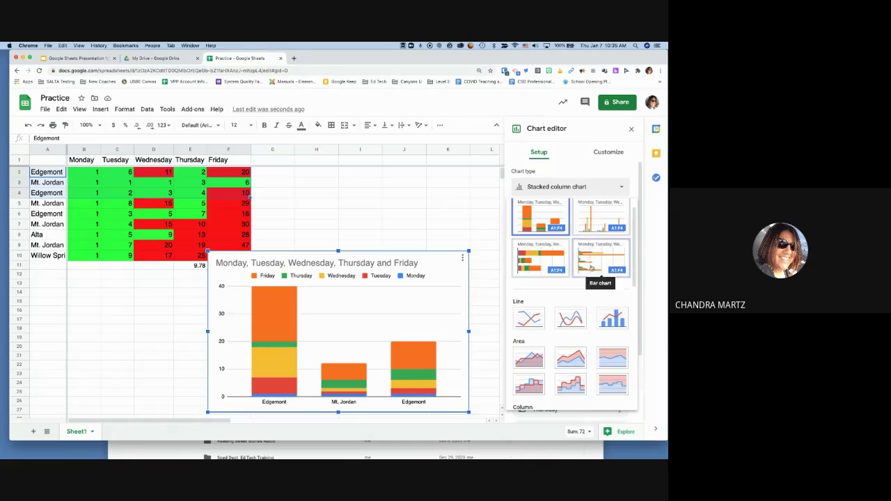
{"action": "left_click", "coordinate": [591, 267]}
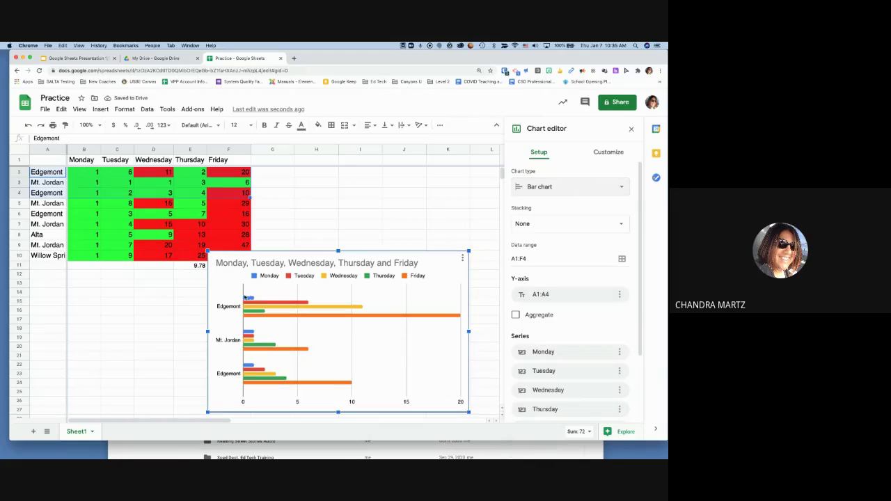
{"action": "scroll", "coordinate": [533, 328], "scroll_direction": "down", "scroll_amount": 3}
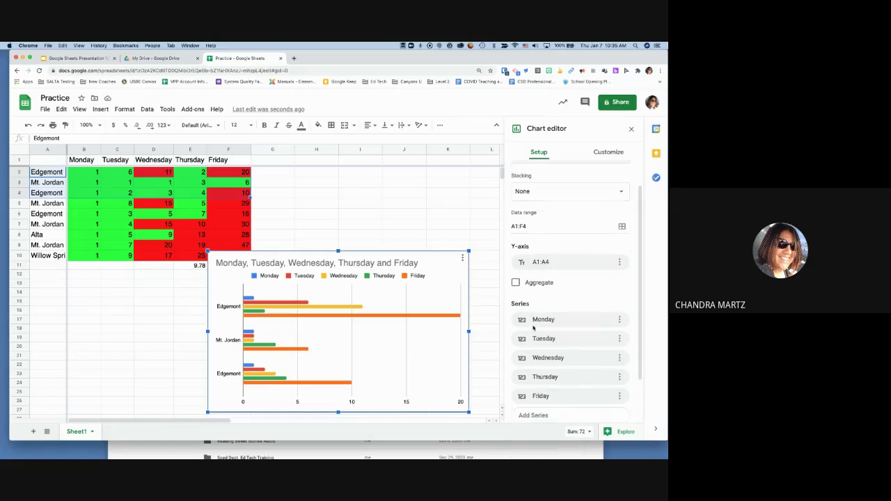
{"action": "scroll", "coordinate": [533, 328], "scroll_direction": "up", "scroll_amount": 3}
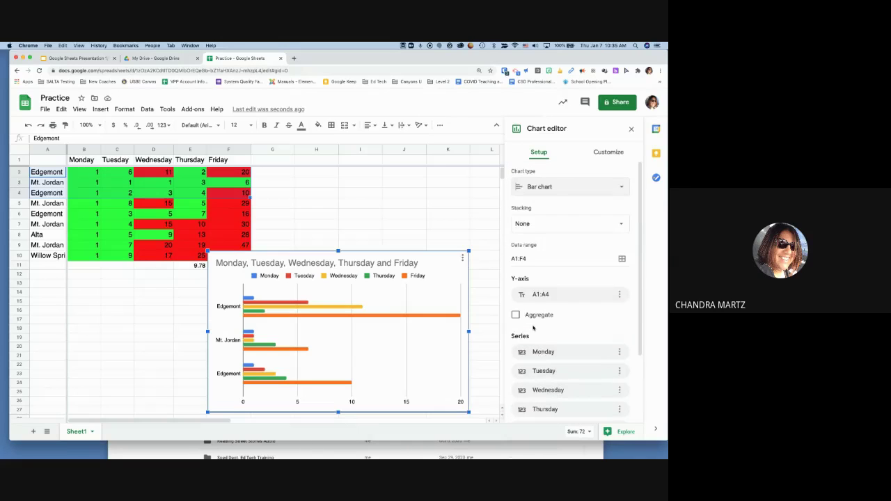
- Set stacking to None and switch rows/columns so weekdays become categories
{"action": "left_click", "coordinate": [462, 258]}
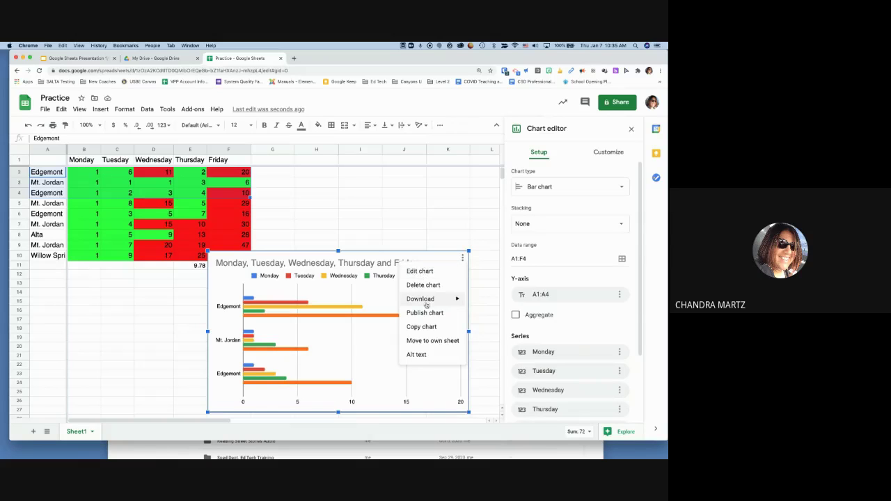
{"action": "mouse_move", "coordinate": [434, 301]}
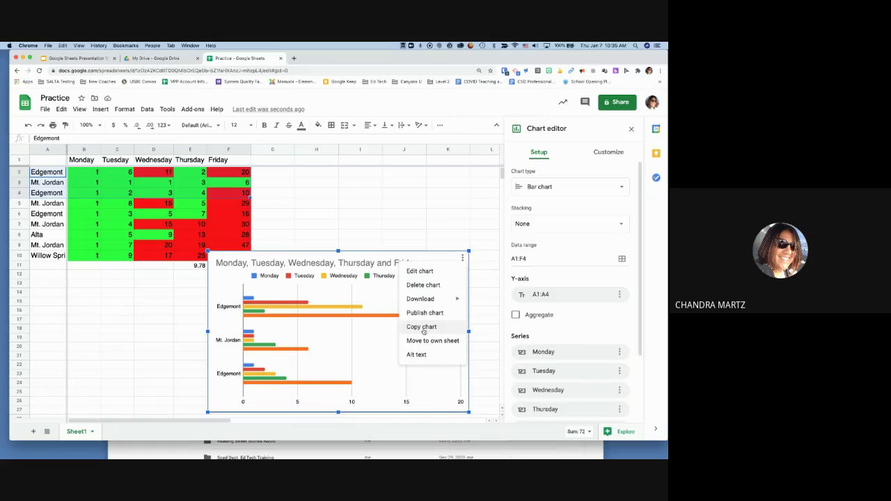
{"action": "left_click", "coordinate": [560, 224]}
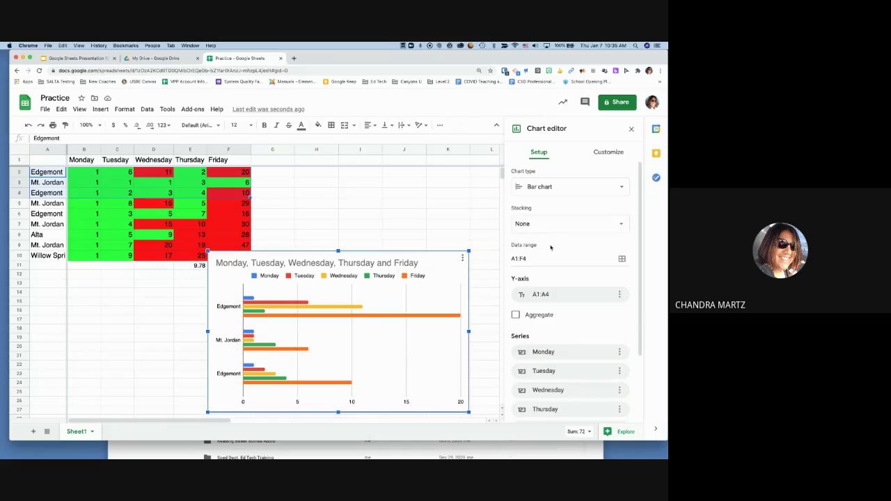
{"action": "left_click", "coordinate": [620, 224]}
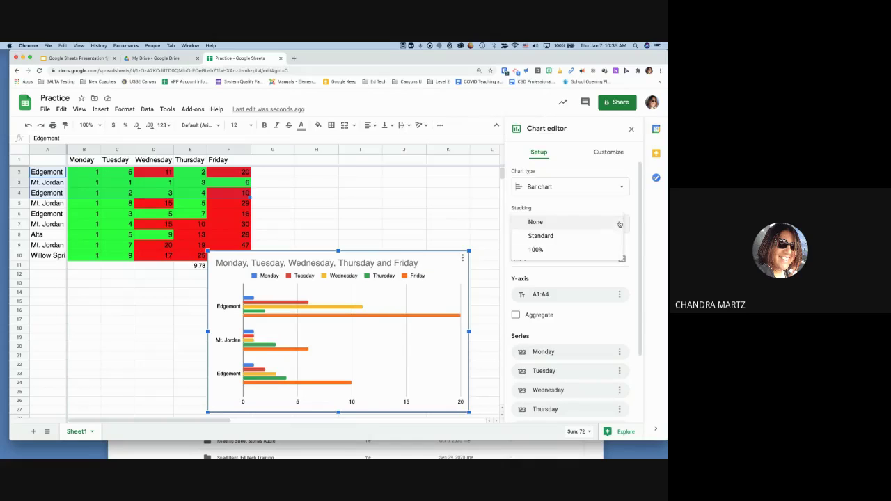
{"action": "left_click", "coordinate": [532, 235]}
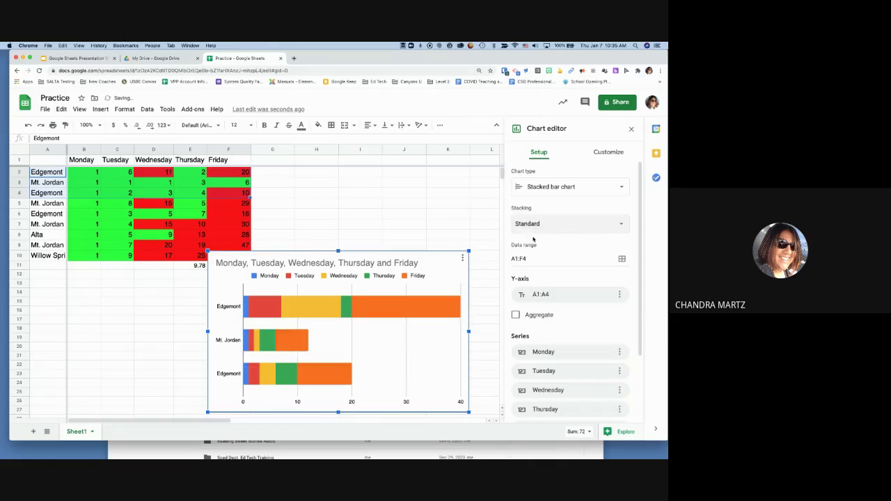
{"action": "left_click", "coordinate": [533, 222]}
{"action": "left_click", "coordinate": [535, 208]}
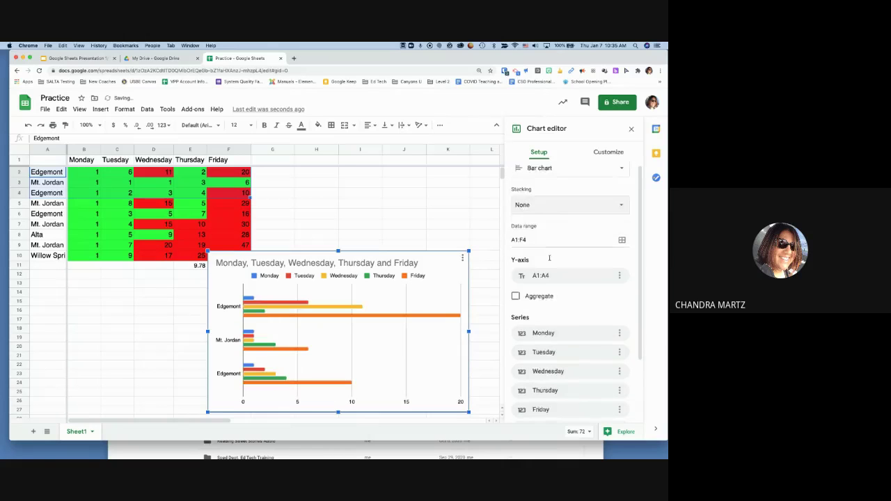
{"action": "scroll", "coordinate": [549, 261], "scroll_direction": "down", "scroll_amount": 3}
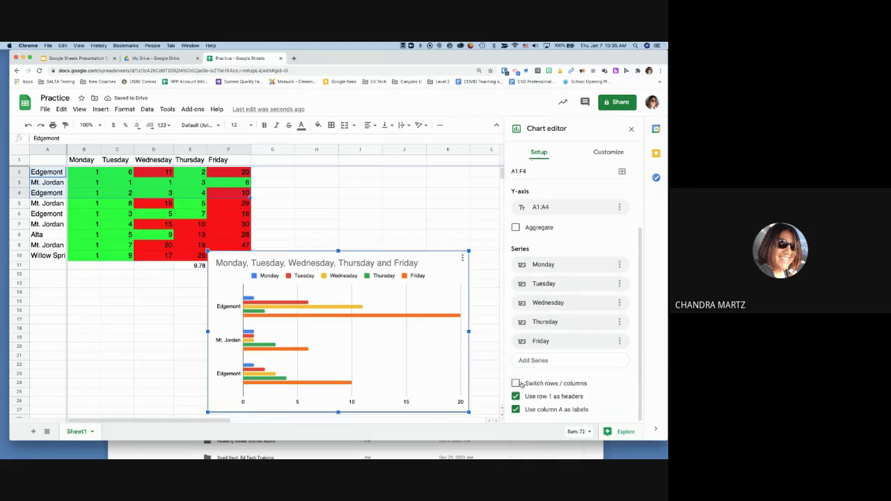
{"action": "left_click", "coordinate": [518, 384]}
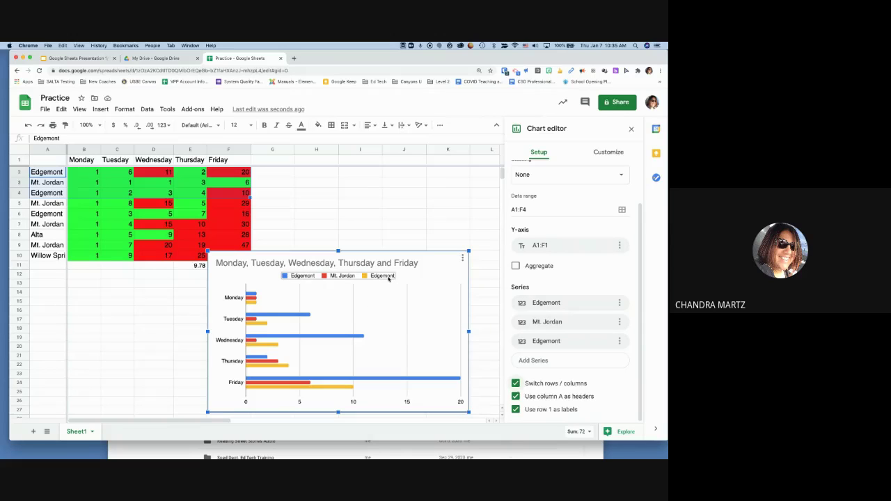
- Expand the Horizontal axis section under the chart editor's Customize tab
{"action": "left_click", "coordinate": [609, 153]}
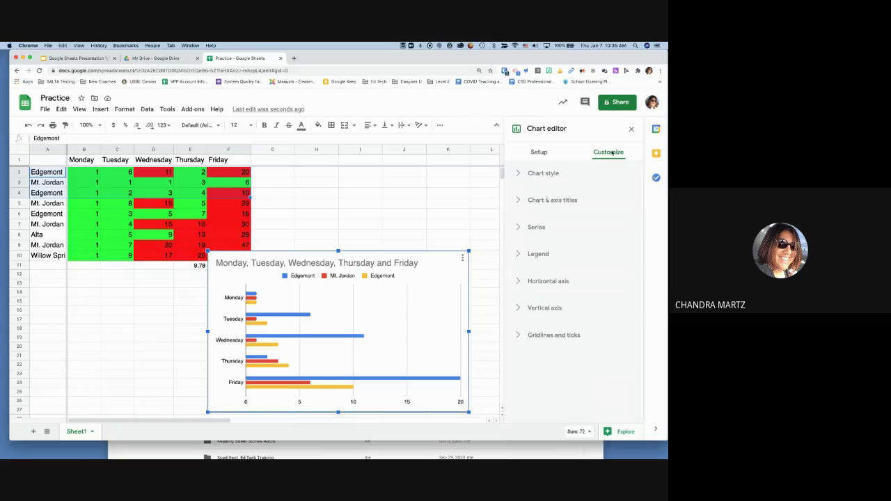
{"action": "left_click", "coordinate": [523, 173]}
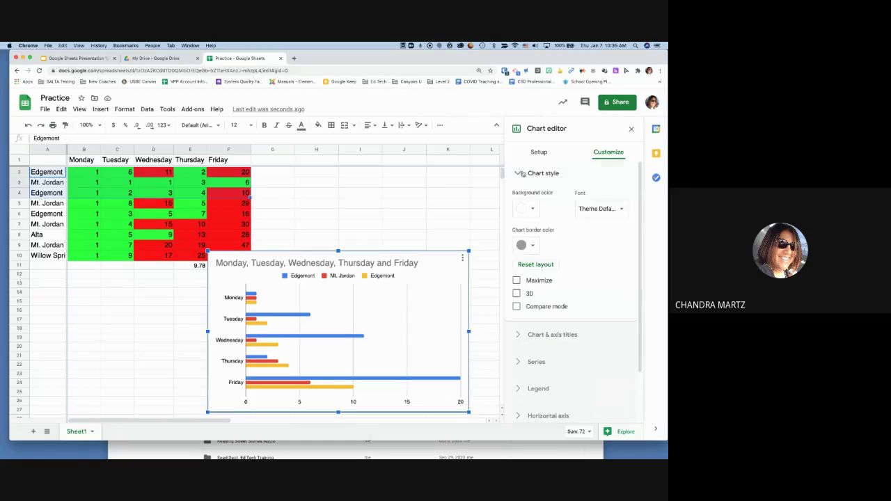
{"action": "left_click", "coordinate": [523, 173]}
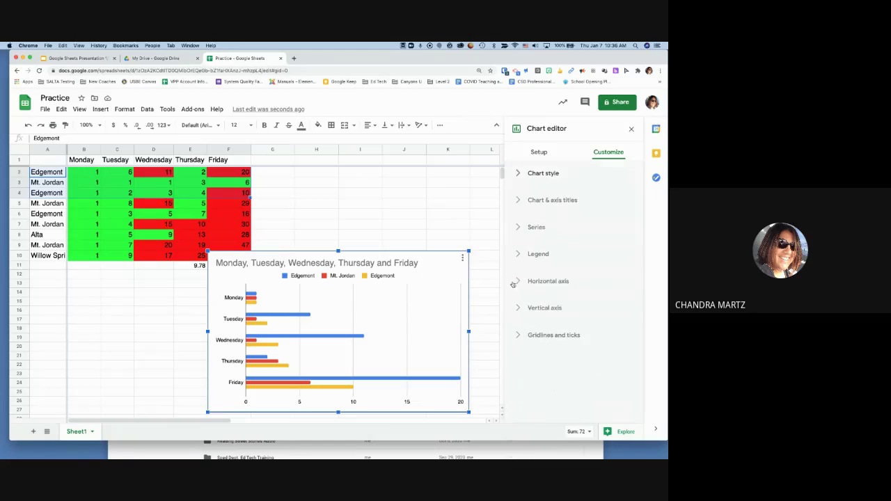
{"action": "left_click", "coordinate": [518, 202]}
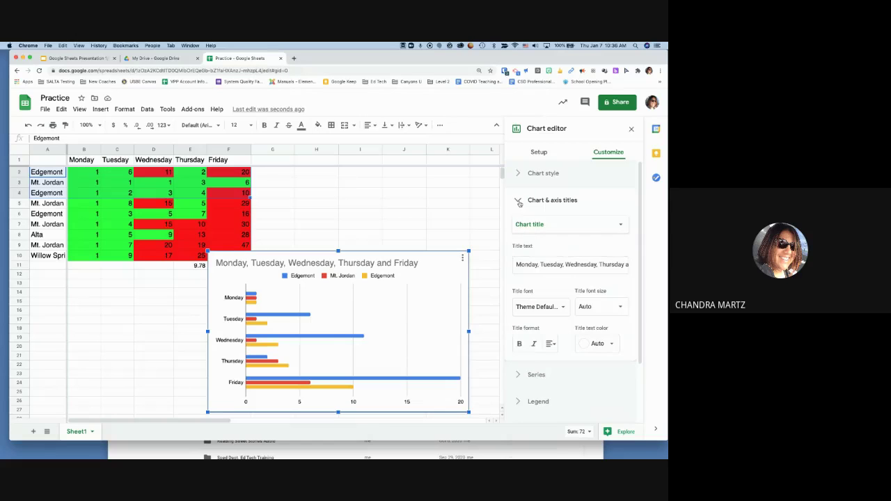
{"action": "left_click", "coordinate": [518, 201]}
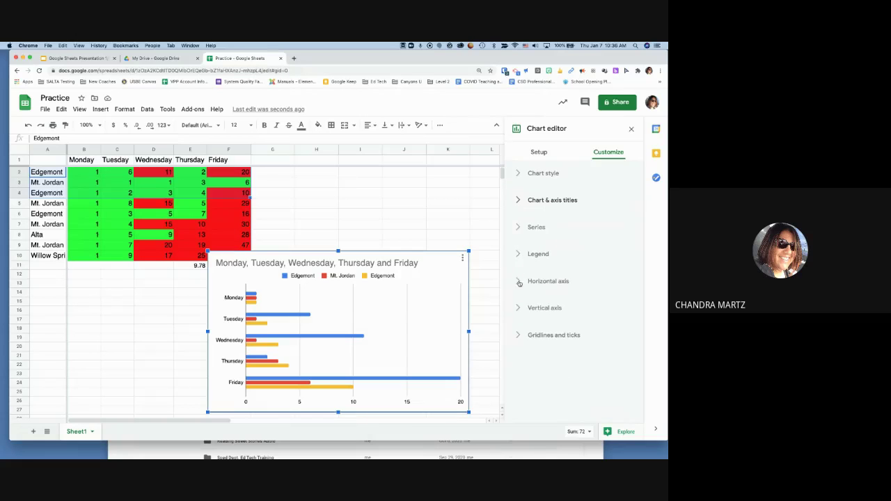
{"action": "left_click", "coordinate": [519, 282]}
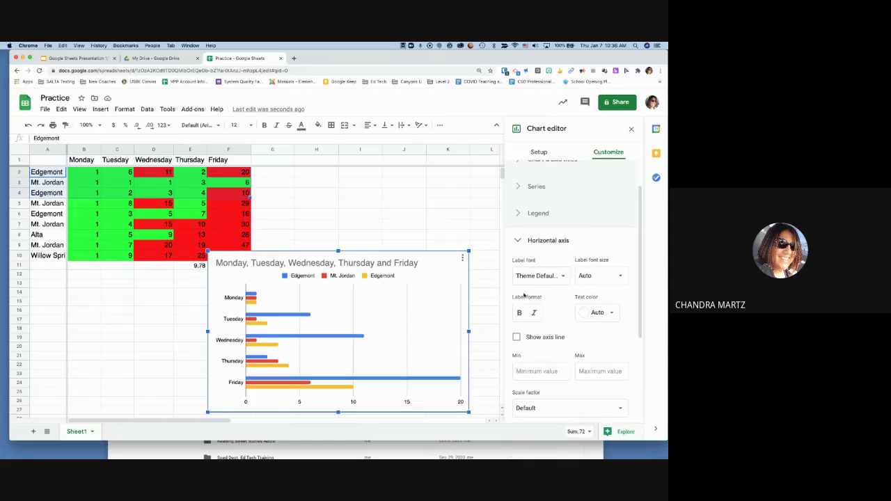
- Show the horizontal axis line and set the axis maximum to 50
{"action": "scroll", "coordinate": [518, 264], "scroll_direction": "down", "scroll_amount": 1}
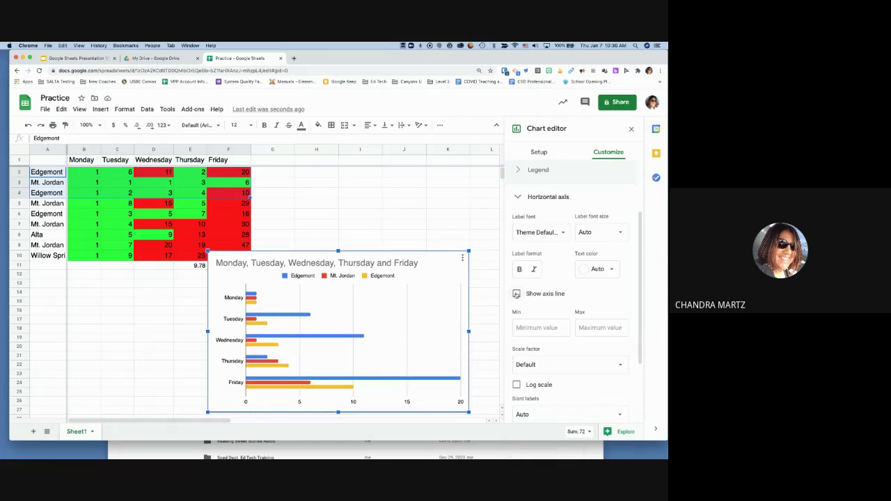
{"action": "left_click", "coordinate": [516, 294]}
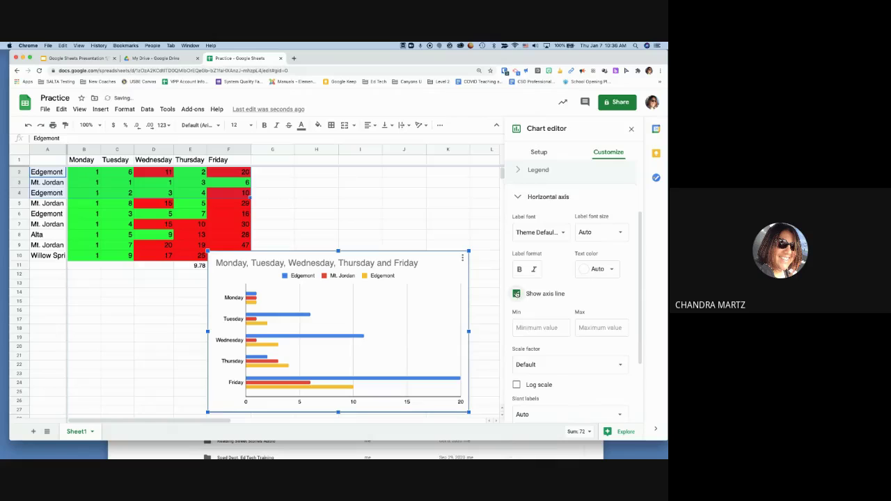
{"action": "left_click", "coordinate": [591, 327]}
{"action": "type", "text": "50"}
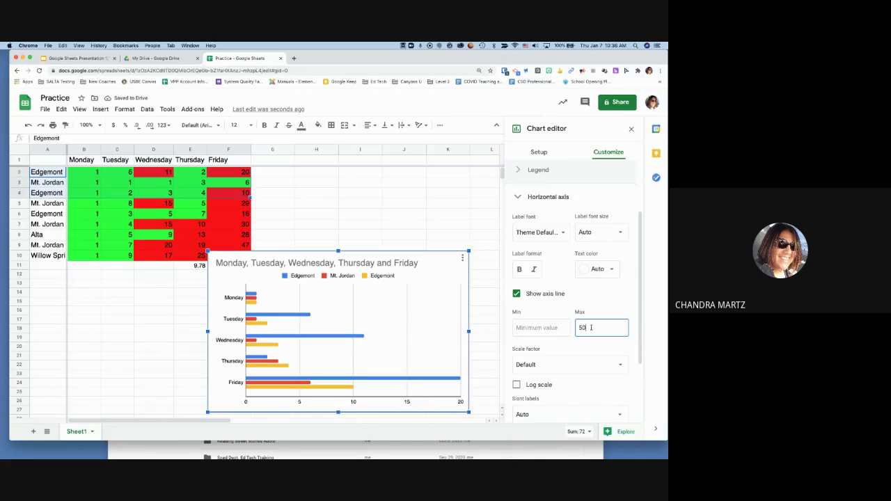
{"action": "key", "text": "Return"}
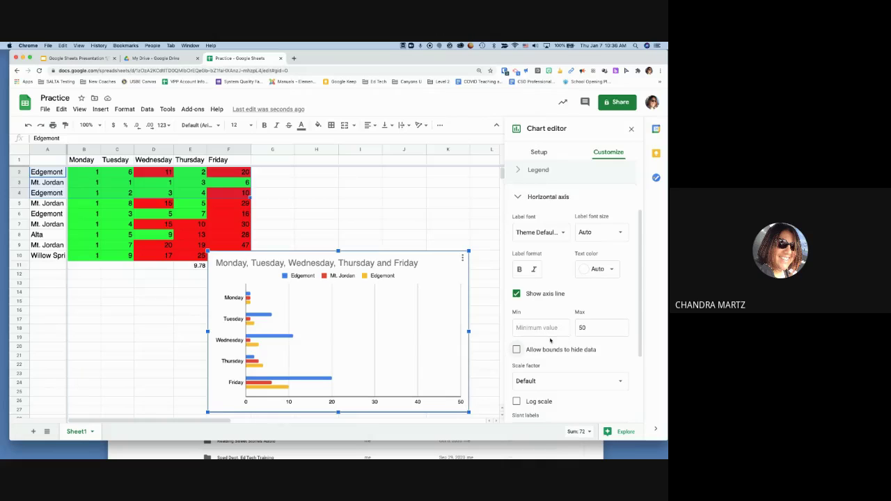
{"action": "scroll", "coordinate": [550, 340], "scroll_direction": "down", "scroll_amount": 3}
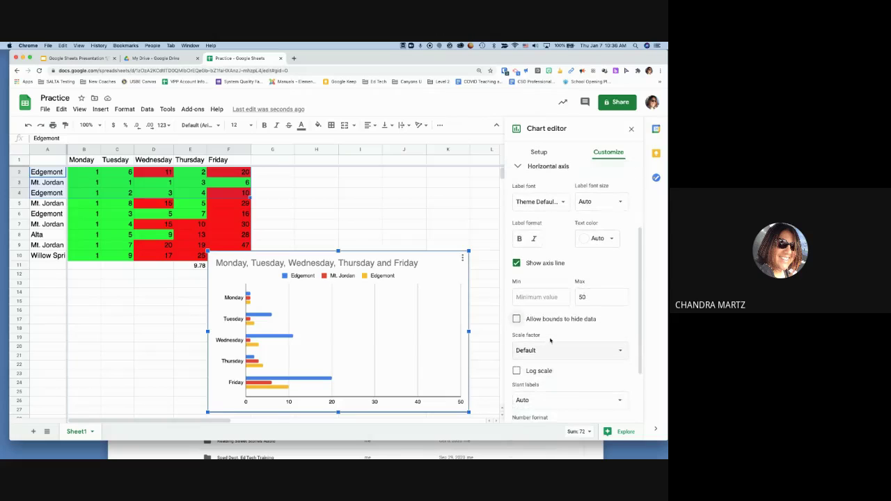
{"action": "scroll", "coordinate": [518, 317], "scroll_direction": "down", "scroll_amount": 1}
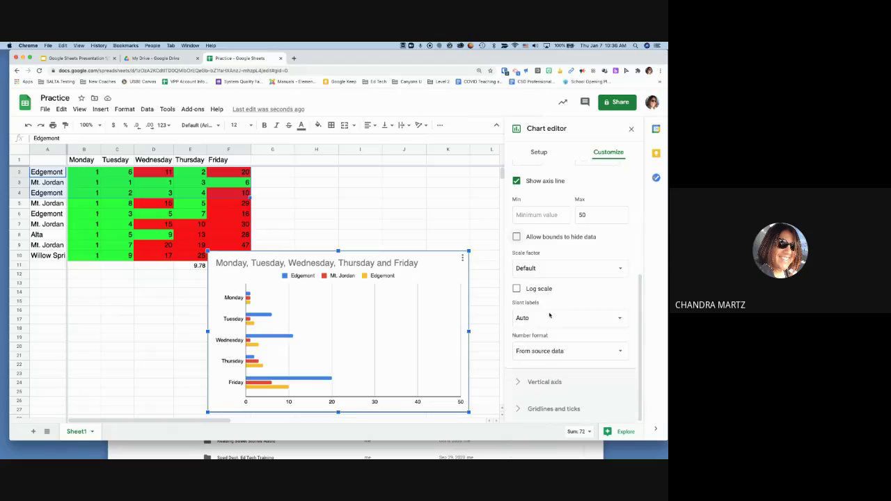
- Make the chart's vertical-axis weekday labels blue and close the chart editor
{"action": "left_click", "coordinate": [521, 384]}
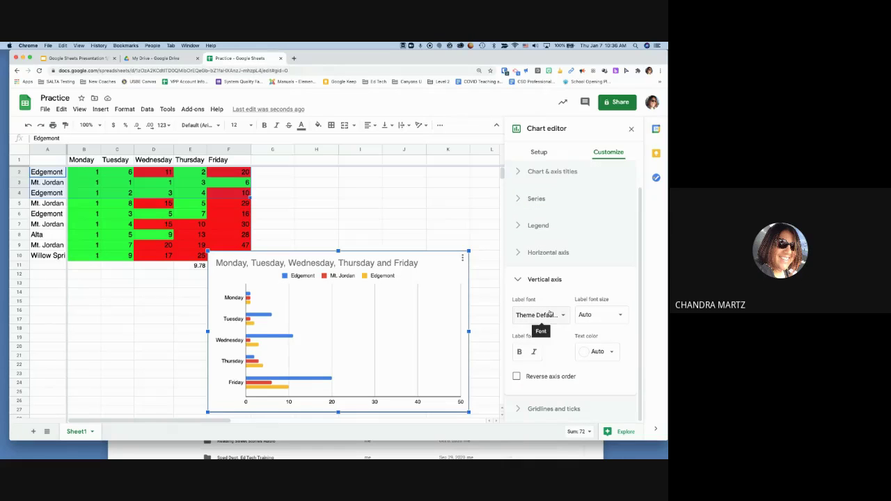
{"action": "left_click", "coordinate": [599, 351]}
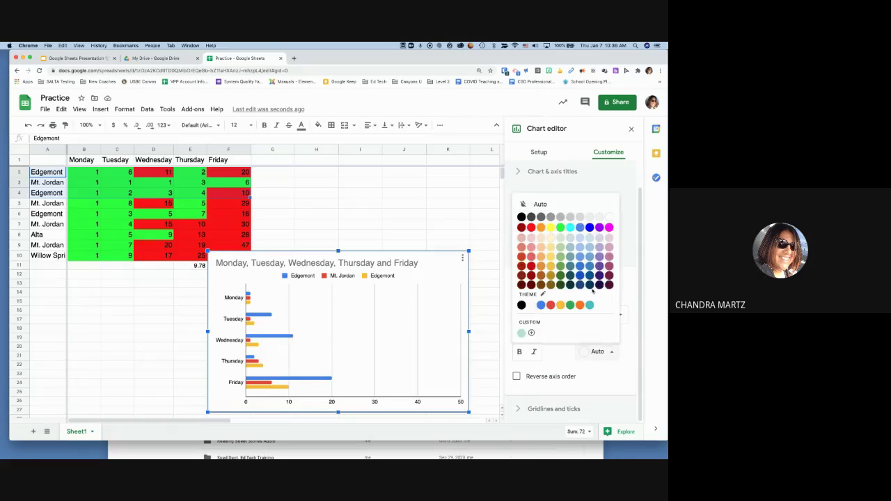
{"action": "left_click", "coordinate": [589, 228]}
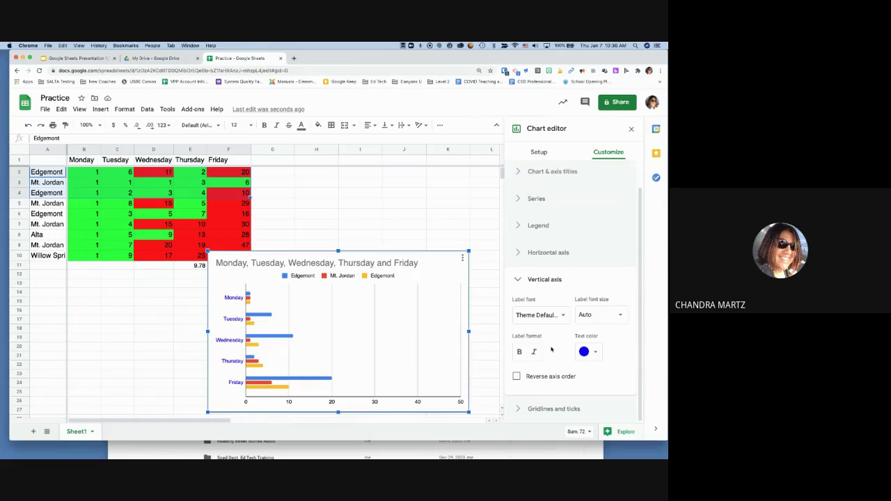
{"action": "left_click", "coordinate": [399, 240]}
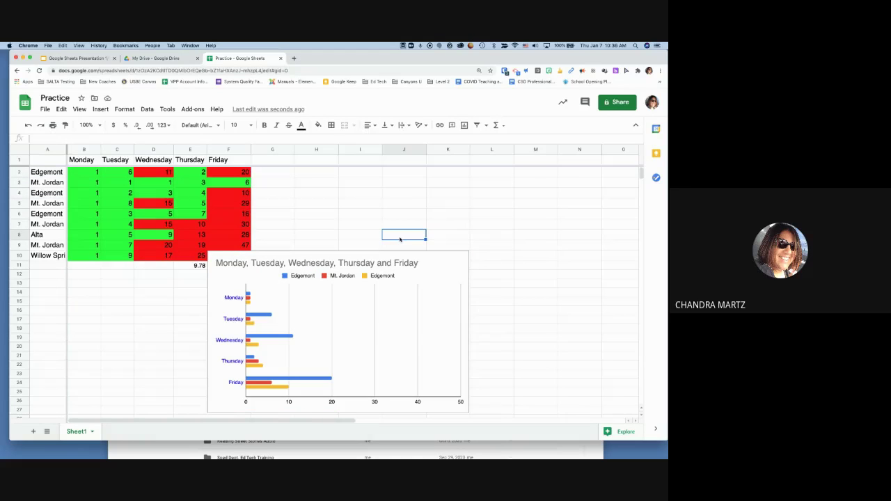
- In a new browser tab, create a blank Google Doc from My Drive
{"action": "left_click", "coordinate": [322, 329]}
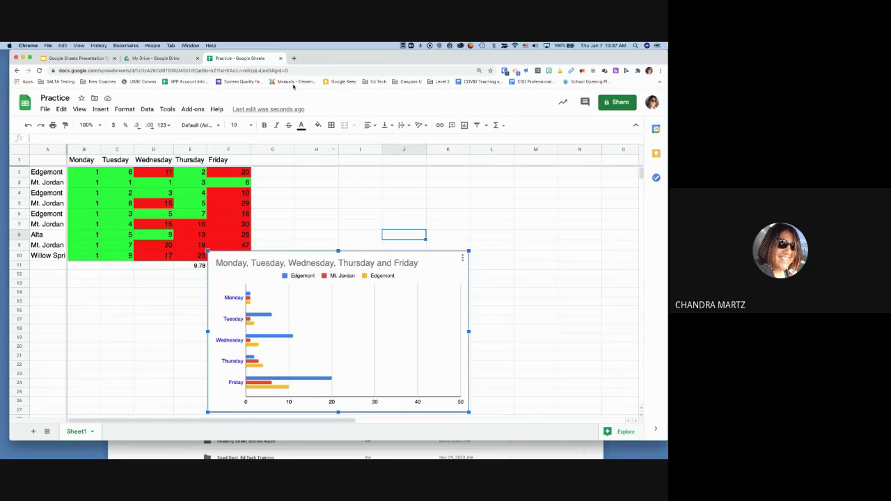
{"action": "left_click", "coordinate": [294, 57]}
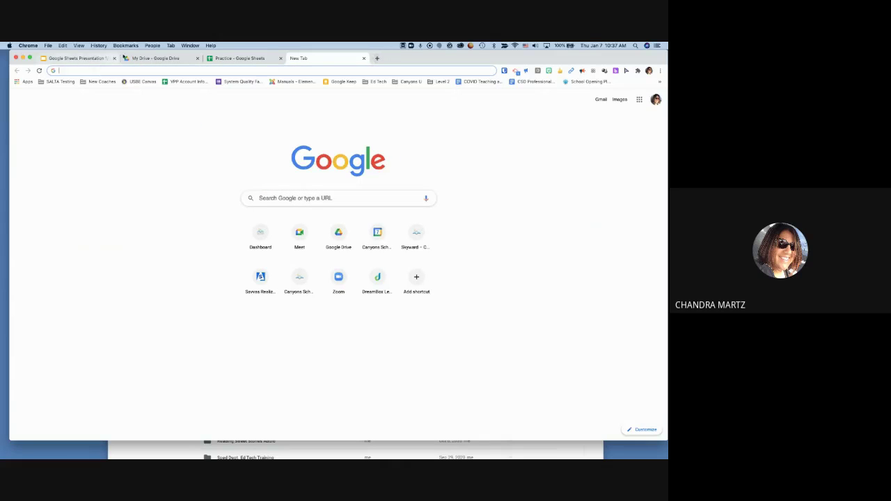
{"action": "left_click", "coordinate": [153, 58]}
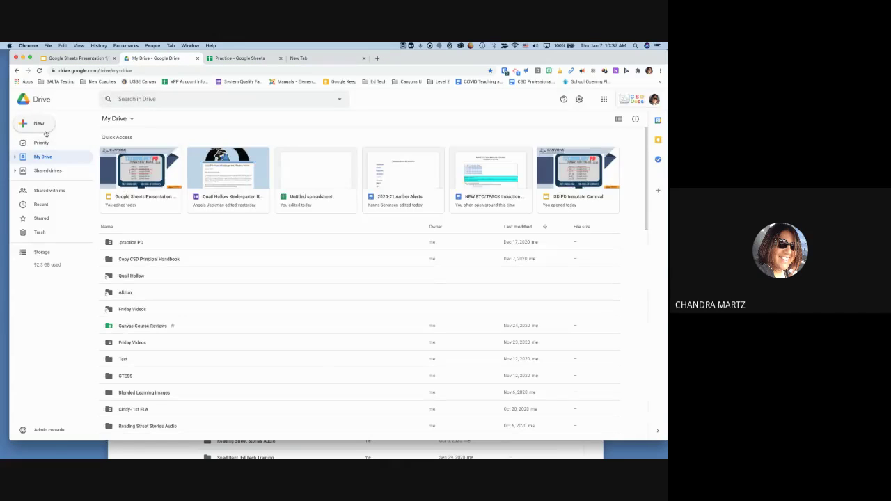
{"action": "left_click", "coordinate": [41, 125]}
{"action": "left_click", "coordinate": [51, 170]}
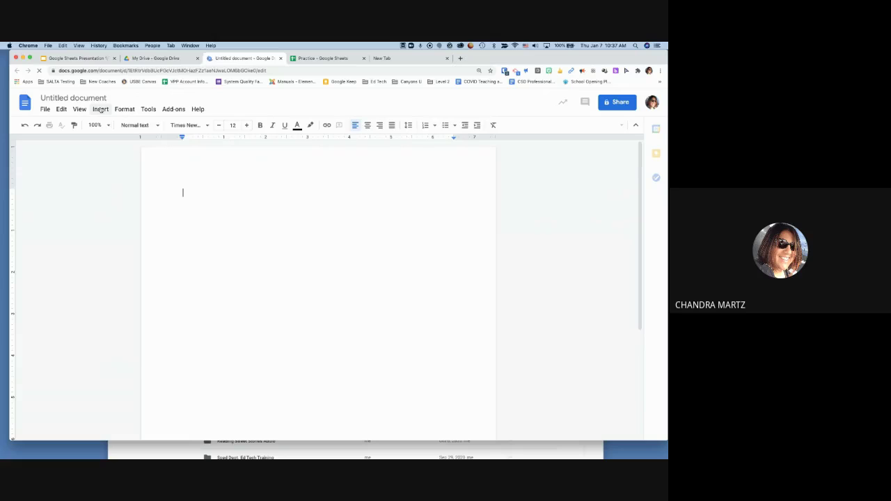
- Import the Practice spreadsheet's bar chart into the document from Sheets, linked to the spreadsheet
{"action": "left_click", "coordinate": [100, 109]}
{"action": "mouse_move", "coordinate": [116, 167]}
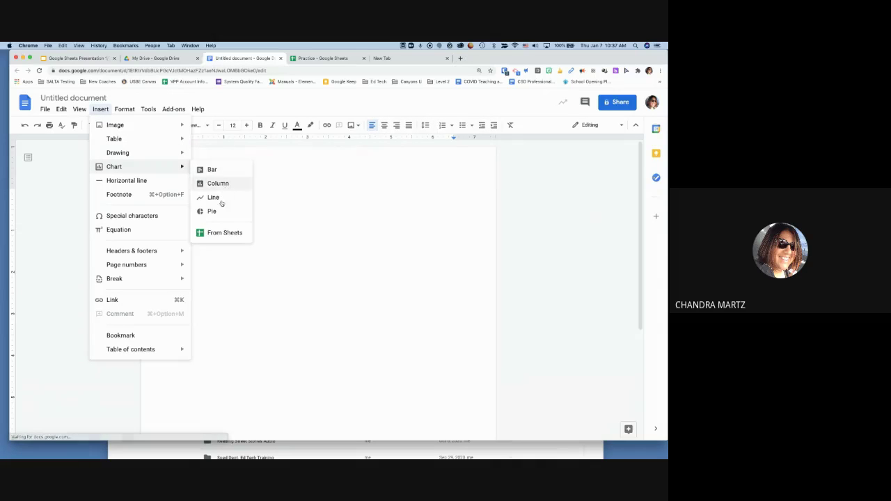
{"action": "left_click", "coordinate": [226, 233]}
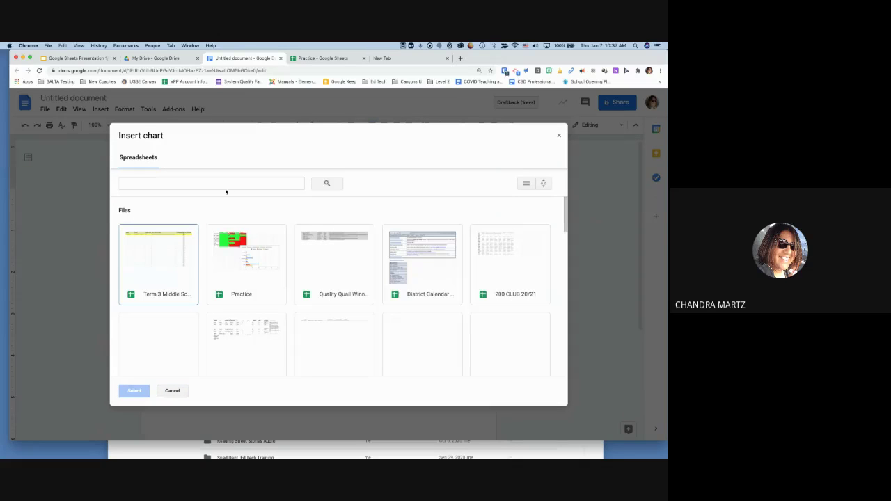
{"action": "left_click", "coordinate": [238, 246]}
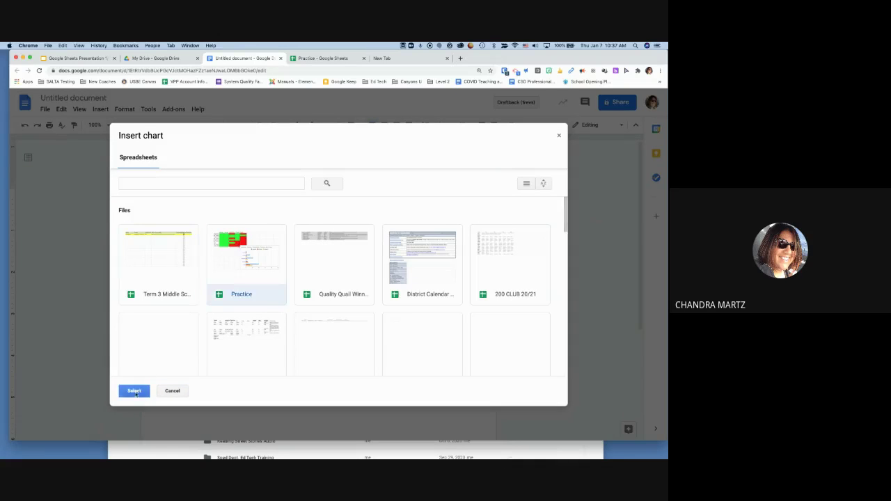
{"action": "left_click", "coordinate": [135, 393]}
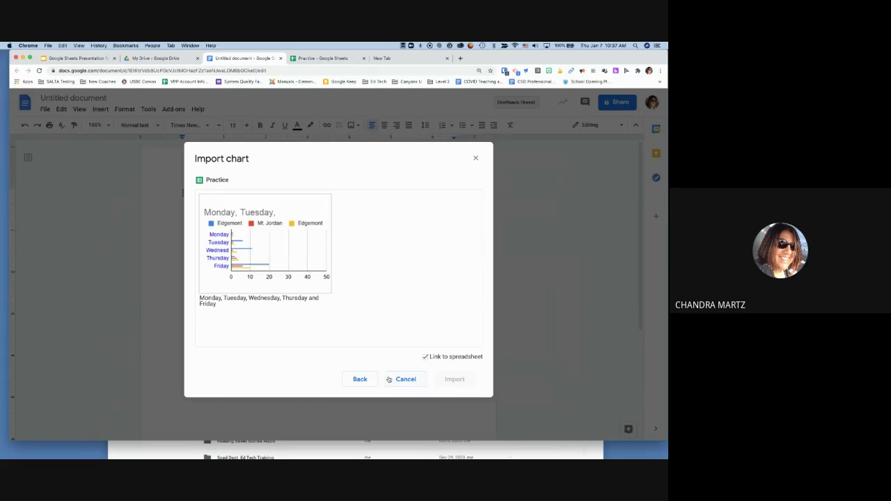
{"action": "left_click", "coordinate": [300, 264]}
{"action": "left_click", "coordinate": [454, 378]}
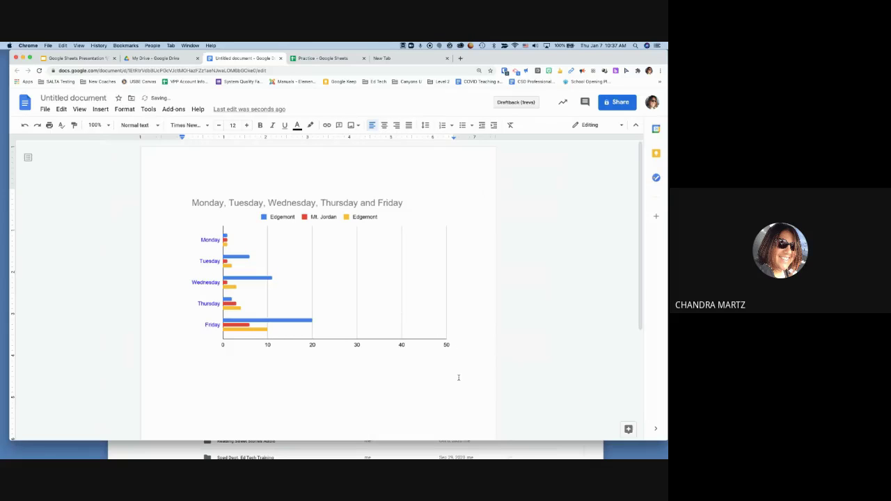
- Select the inserted chart and inspect its linked-chart options
{"action": "left_click", "coordinate": [430, 329]}
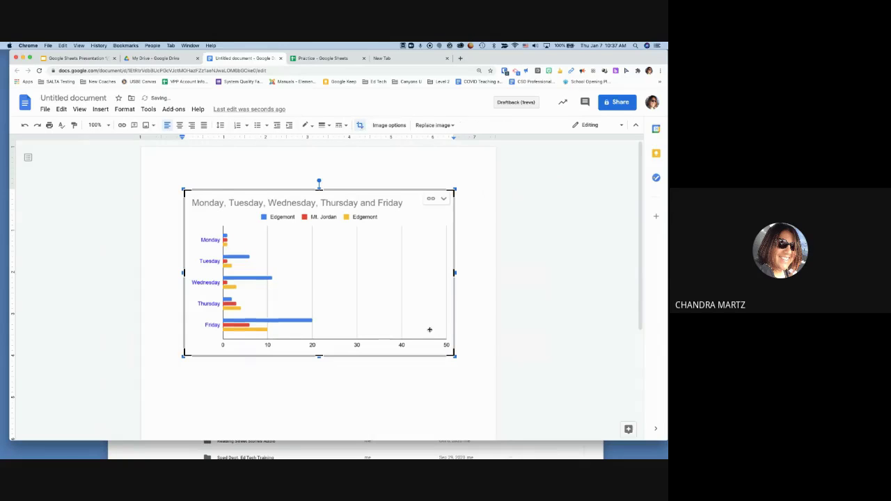
{"action": "left_click", "coordinate": [444, 200]}
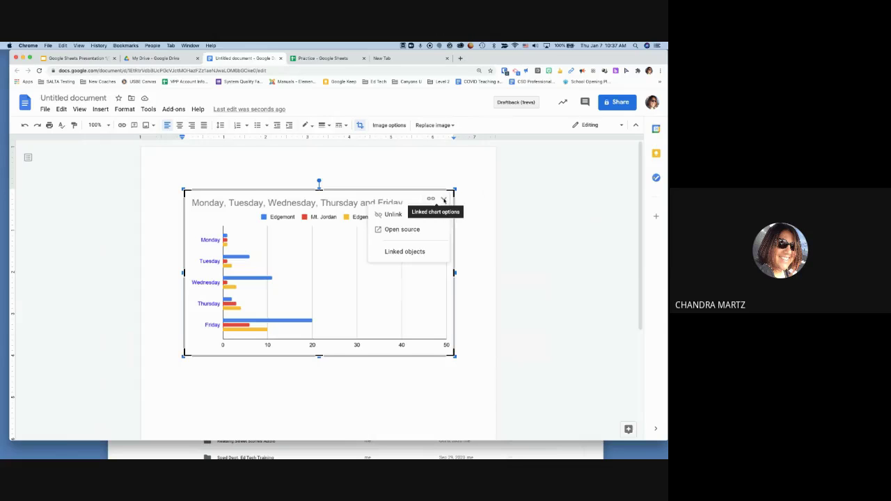
{"action": "left_click", "coordinate": [444, 200]}
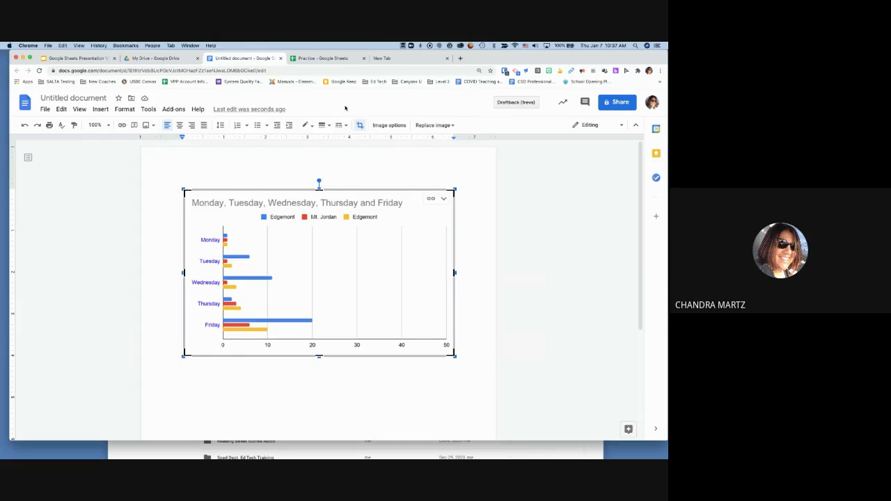
- In the Practice spreadsheet, change cell D6's score from 5 to 8
{"action": "left_click", "coordinate": [320, 58]}
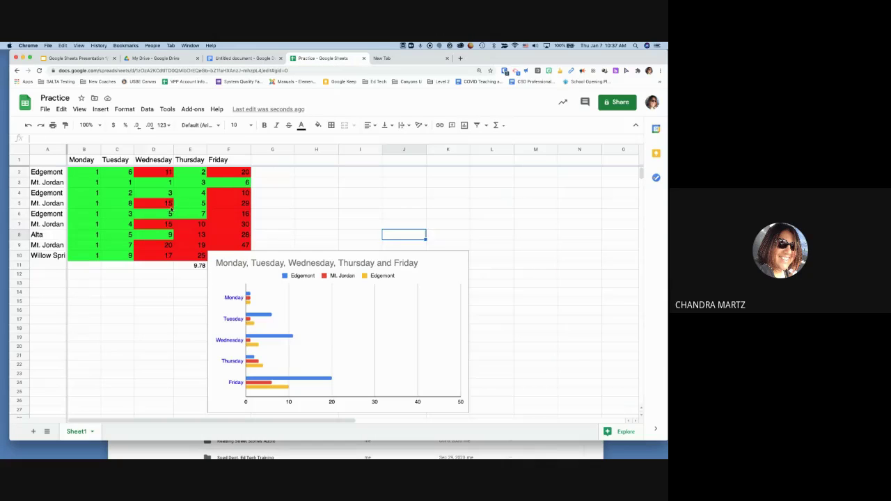
{"action": "left_click", "coordinate": [164, 210]}
{"action": "type", "text": "8"}
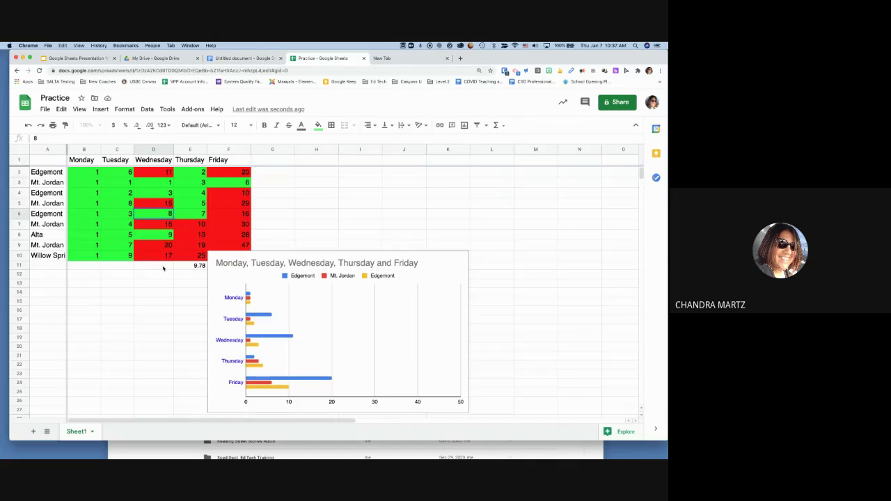
{"action": "left_click", "coordinate": [164, 268]}
- Reload the document, recheck the chart's link options for updates, then return to the spreadsheet
{"action": "left_click", "coordinate": [251, 58]}
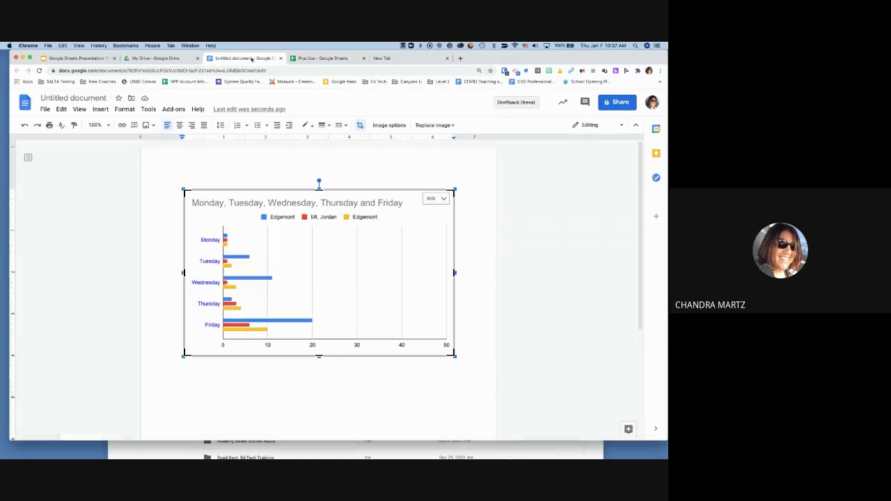
{"action": "left_click", "coordinate": [439, 199]}
{"action": "left_click", "coordinate": [341, 229]}
{"action": "key", "text": "super+r"}
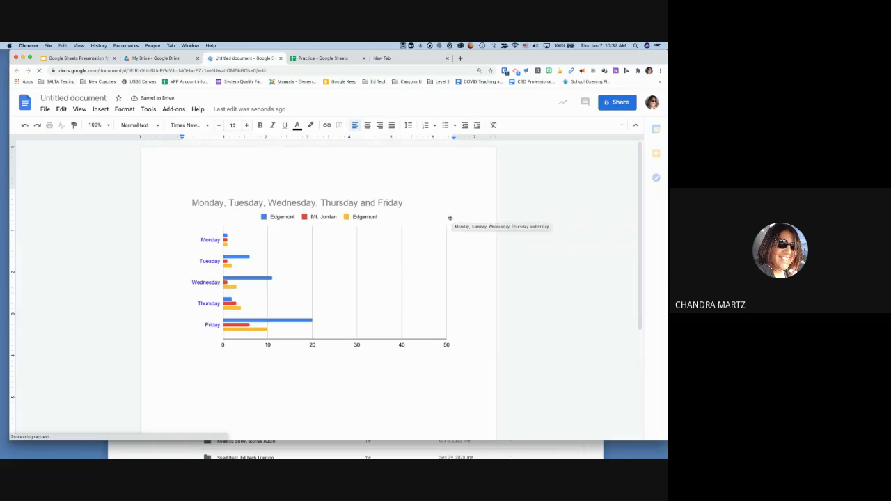
{"action": "left_click", "coordinate": [423, 225]}
{"action": "left_click", "coordinate": [443, 199]}
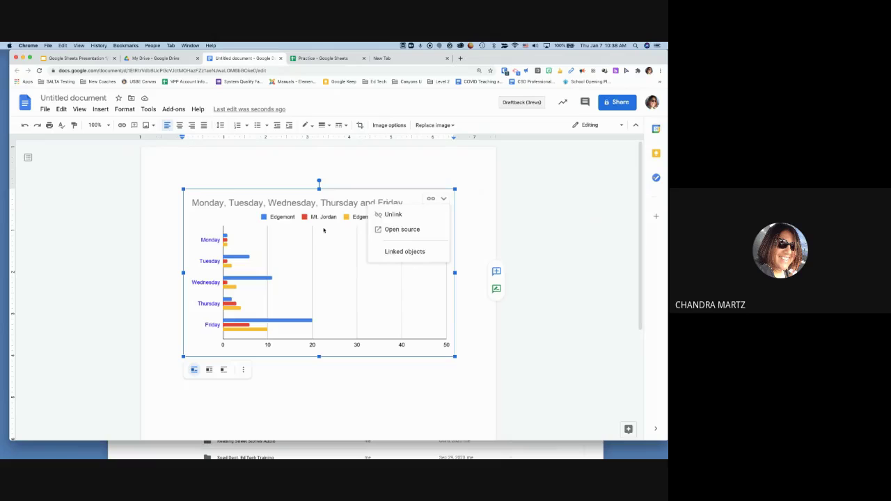
{"action": "left_click", "coordinate": [322, 230]}
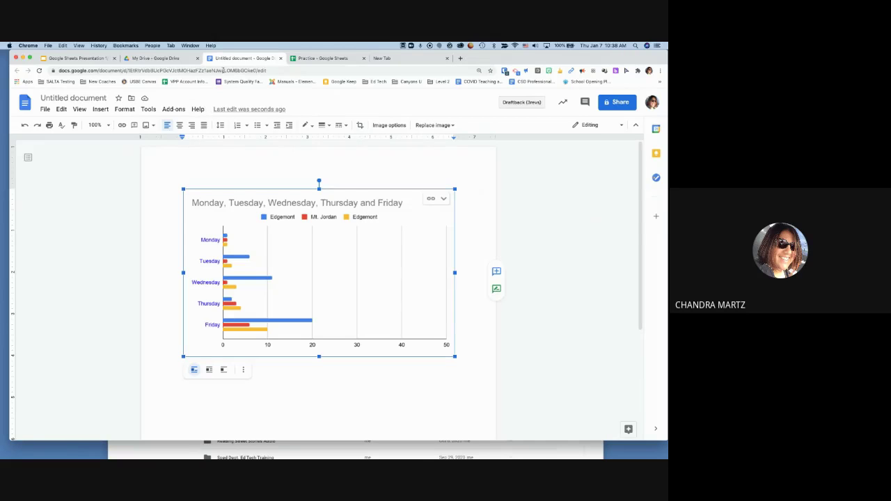
{"action": "left_click", "coordinate": [316, 58]}
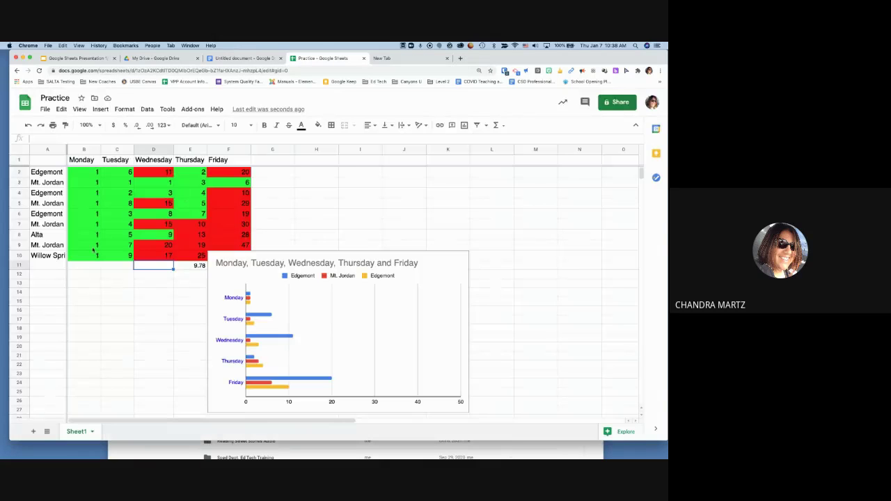